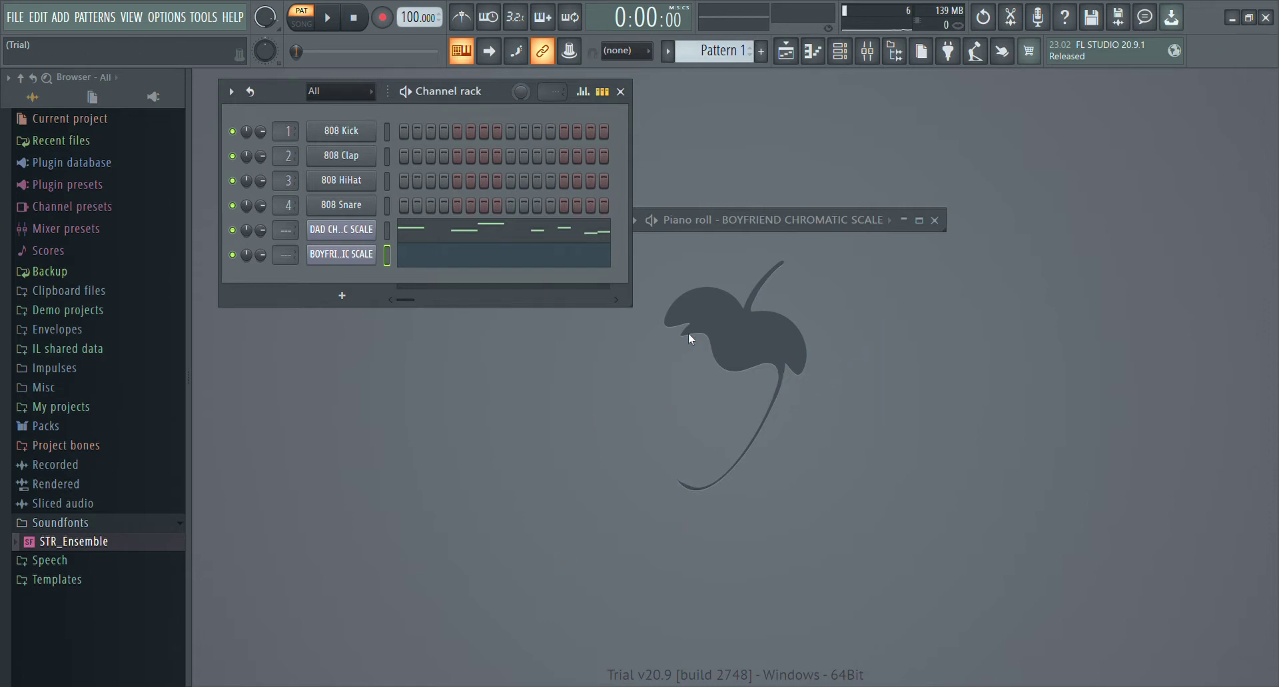
Examine the BOYFRIEND CHROMATIC SCALE channel's note layout in the maximized piano roll, then close it.
mouse_move(570, 101)
left_mouse_down()
mouse_move(505, 113)
mouse_move(547, 98)
left_mouse_up()
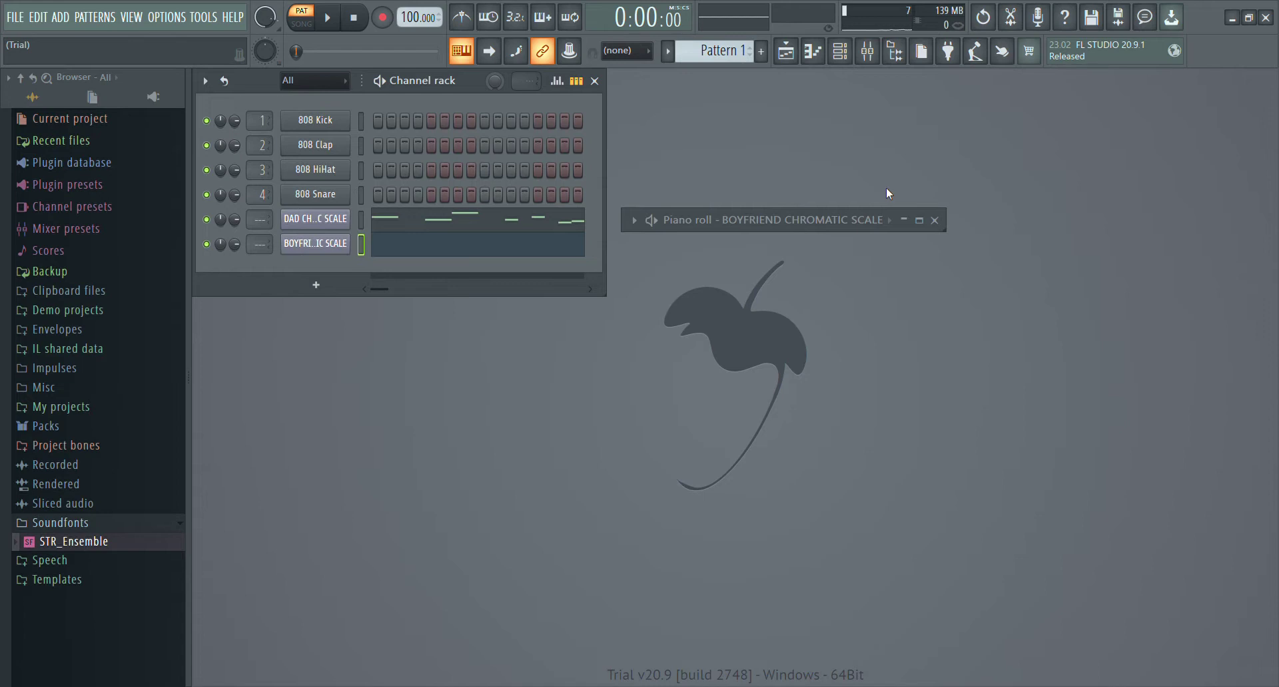
left_click(919, 219)
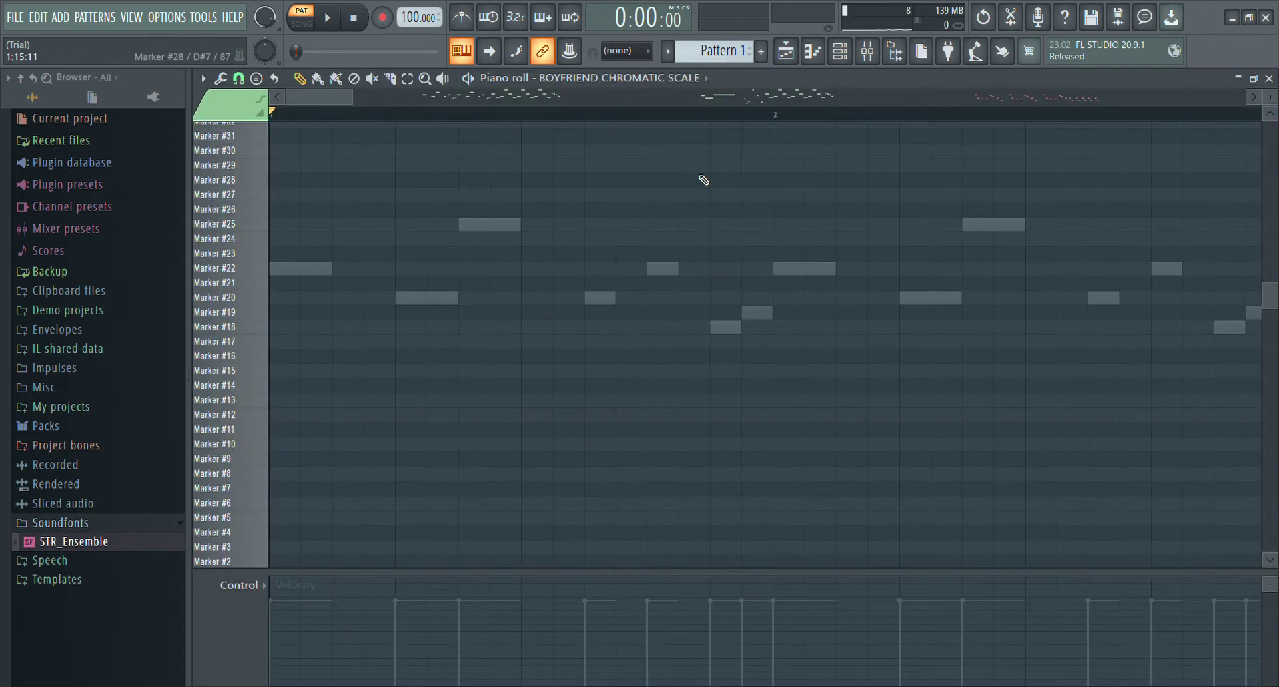
scroll(575, 194, "down", 5, "ctrl")
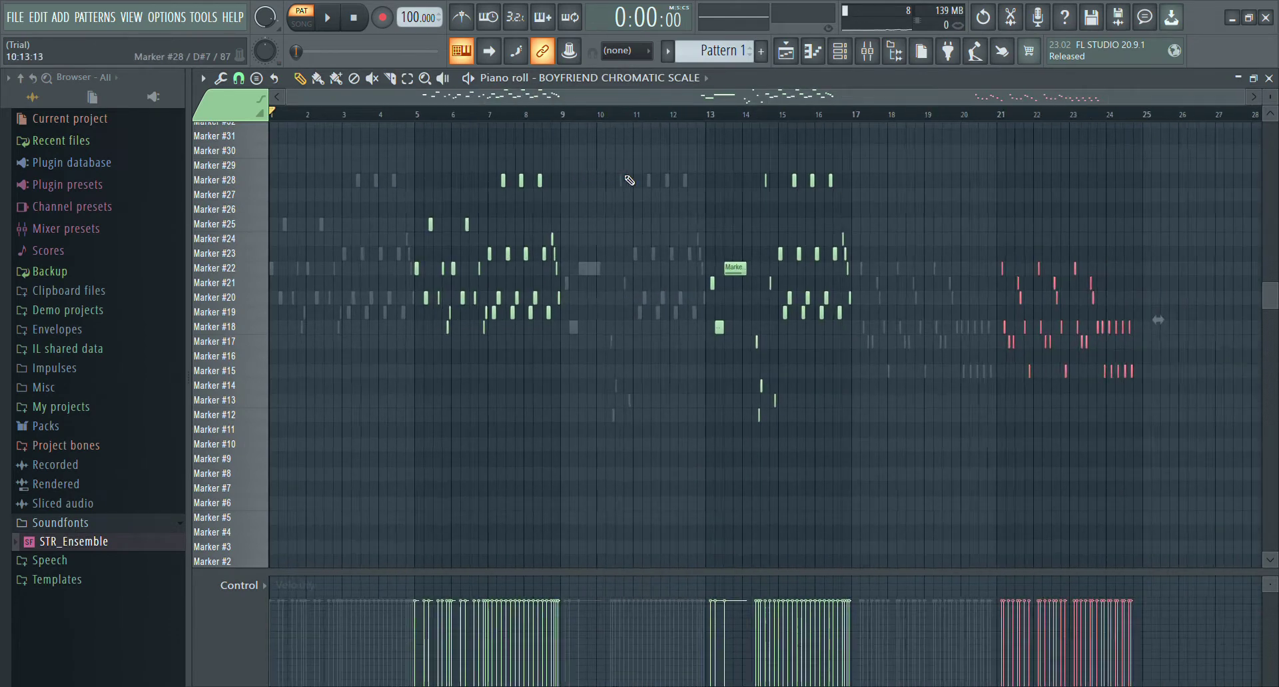
scroll(783, 331, "up", 6, "ctrl")
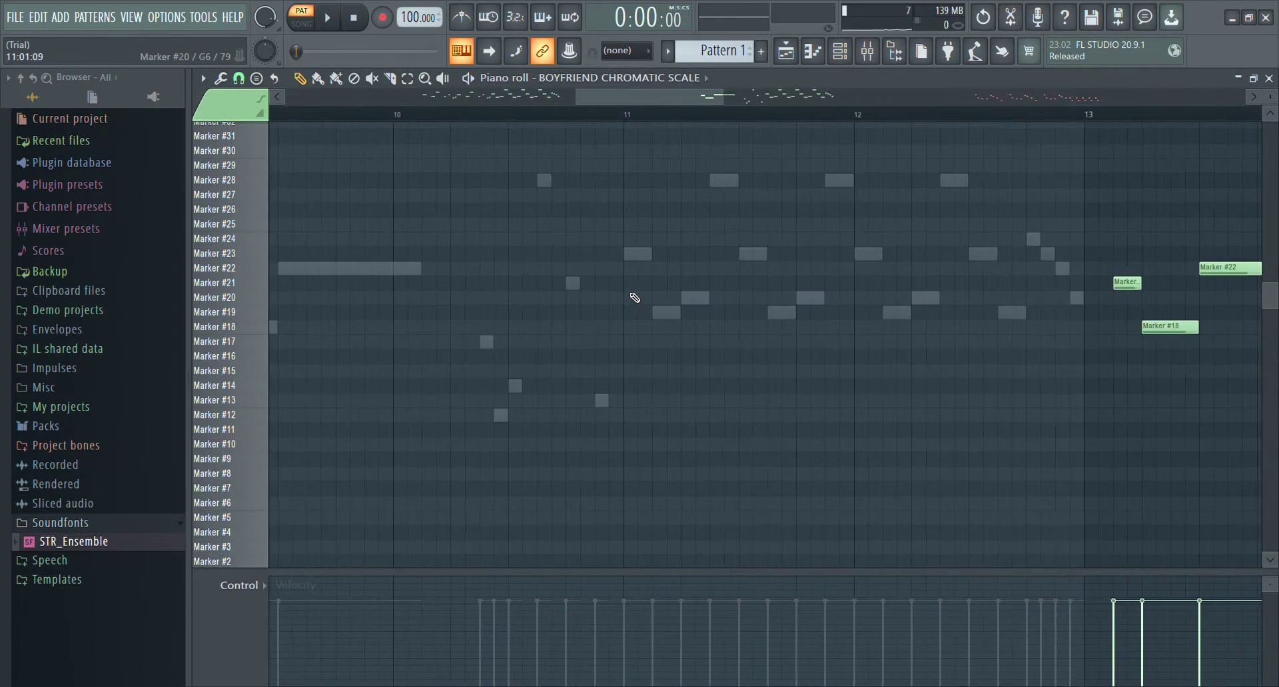
left_click(1269, 78)
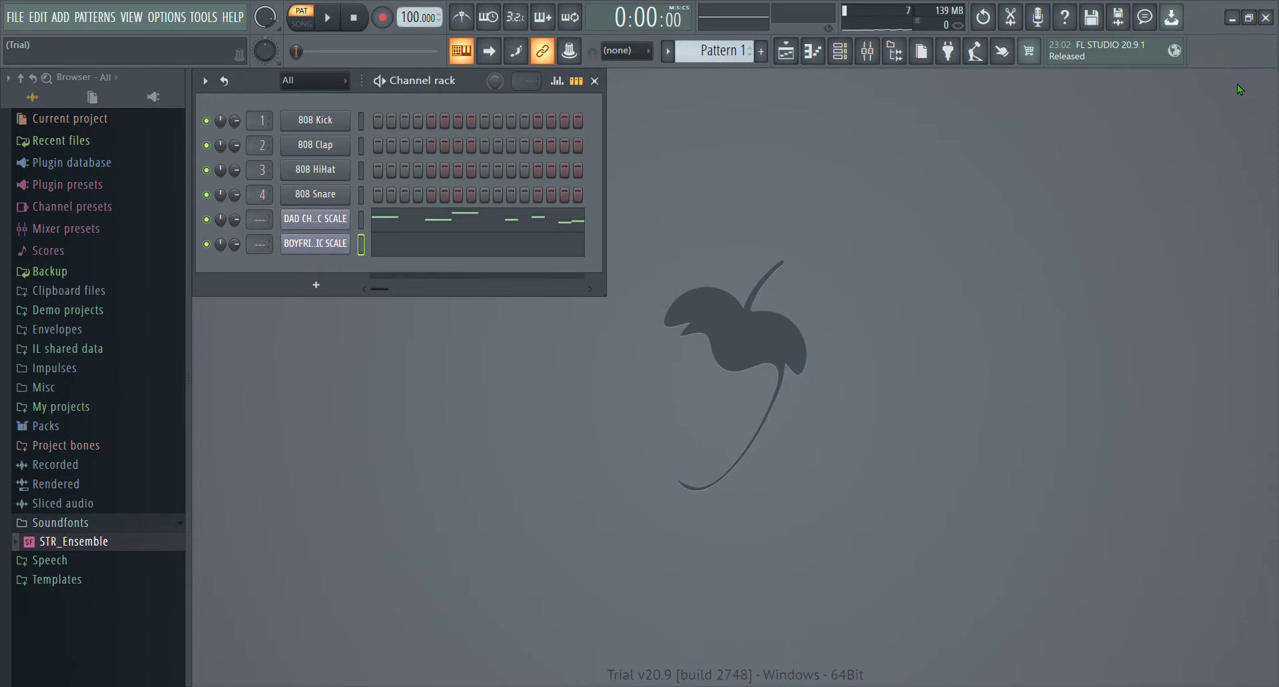
Play back Pattern 1 and open the BOYFRIEND CHROMATIC SCALE piano roll at full size.
left_click(327, 18)
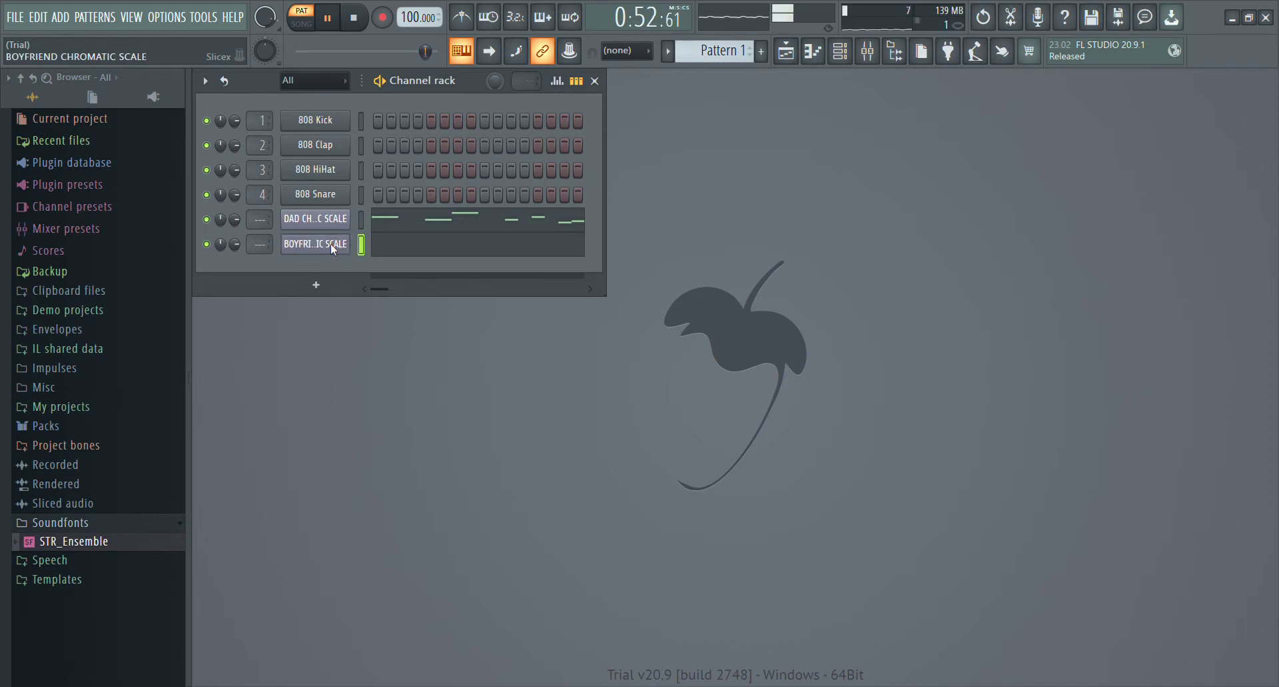
left_click(812, 51)
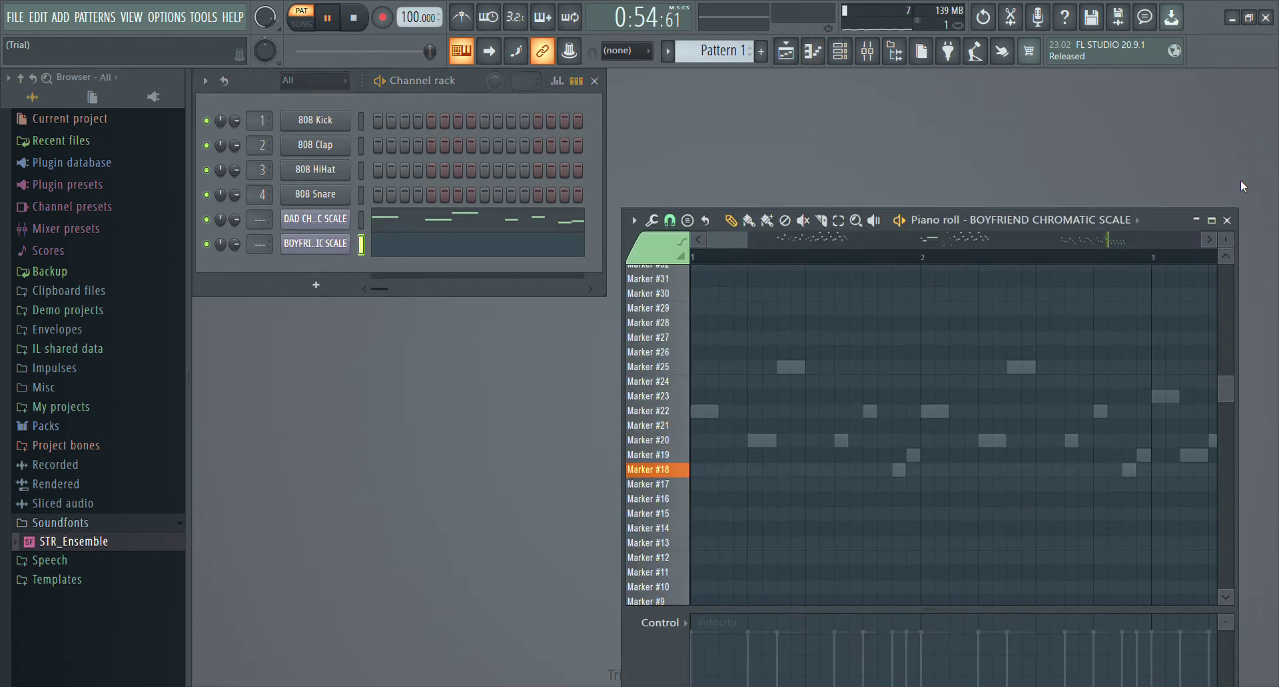
left_click(1212, 219)
left_click(340, 18)
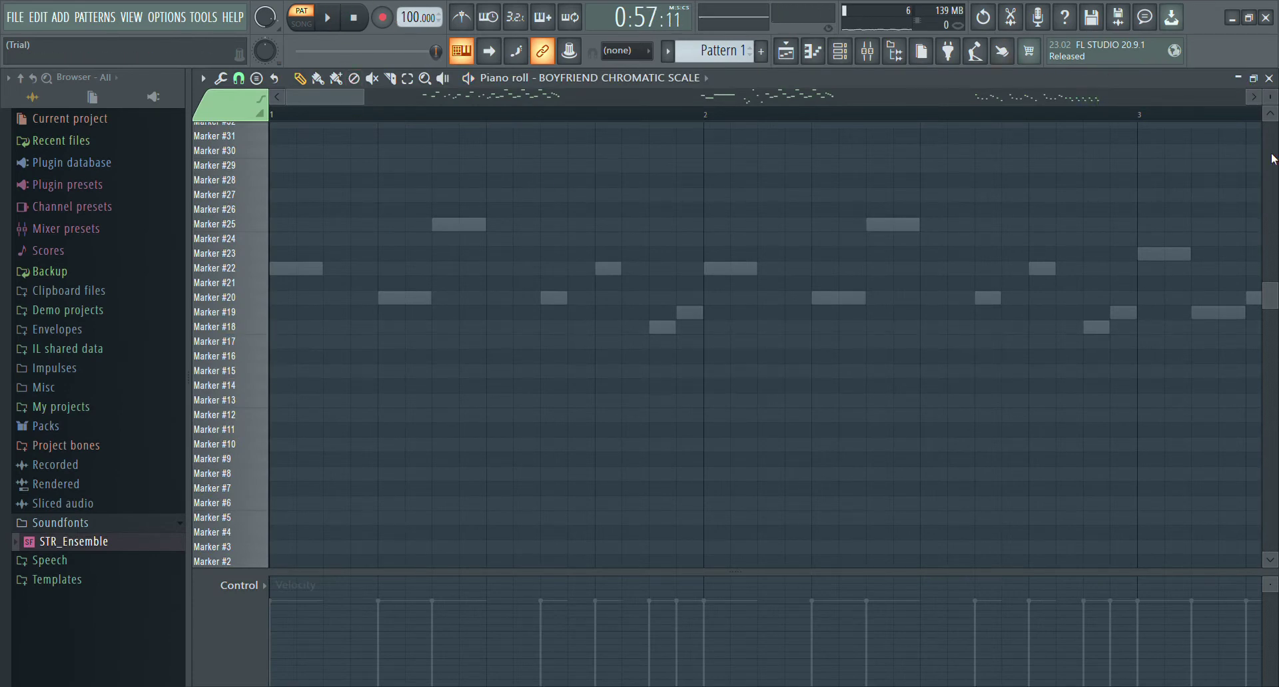
Play back the pattern from the middle of bar 20 into the start of bar 21.
left_click_drag(366, 96, 997, 194)
left_click_drag(679, 120, 565, 114)
left_click(318, 24)
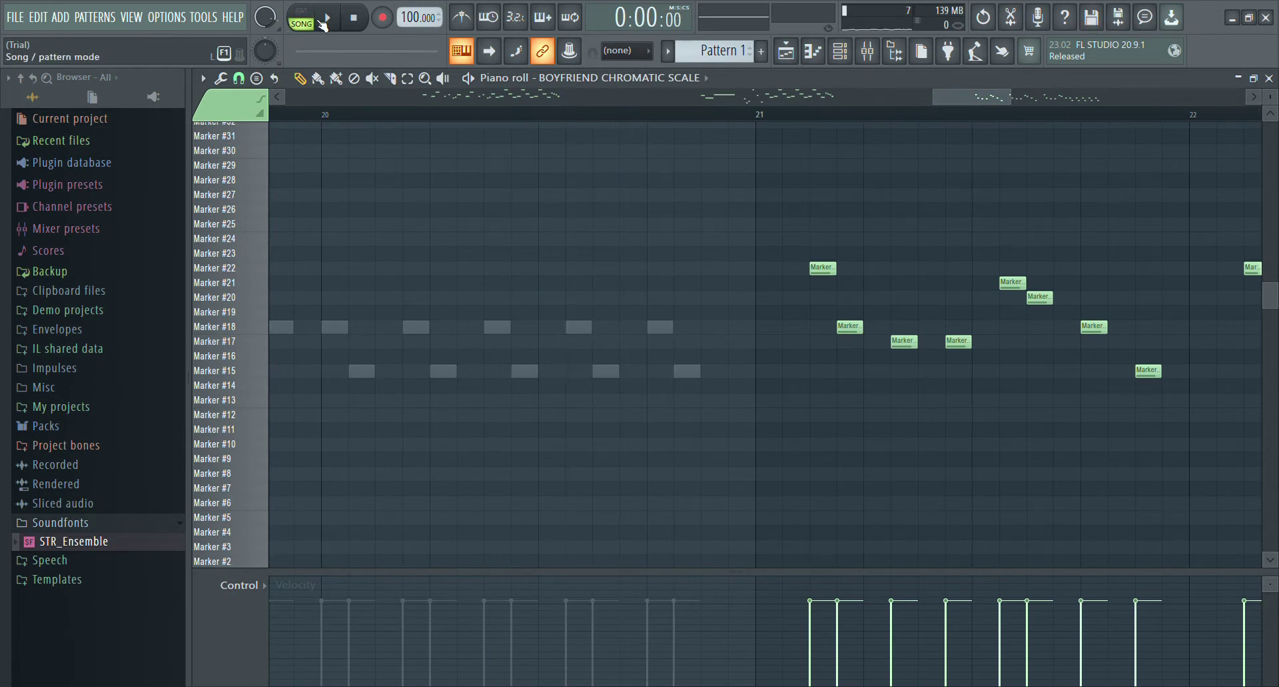
left_click(319, 22)
left_click(566, 115)
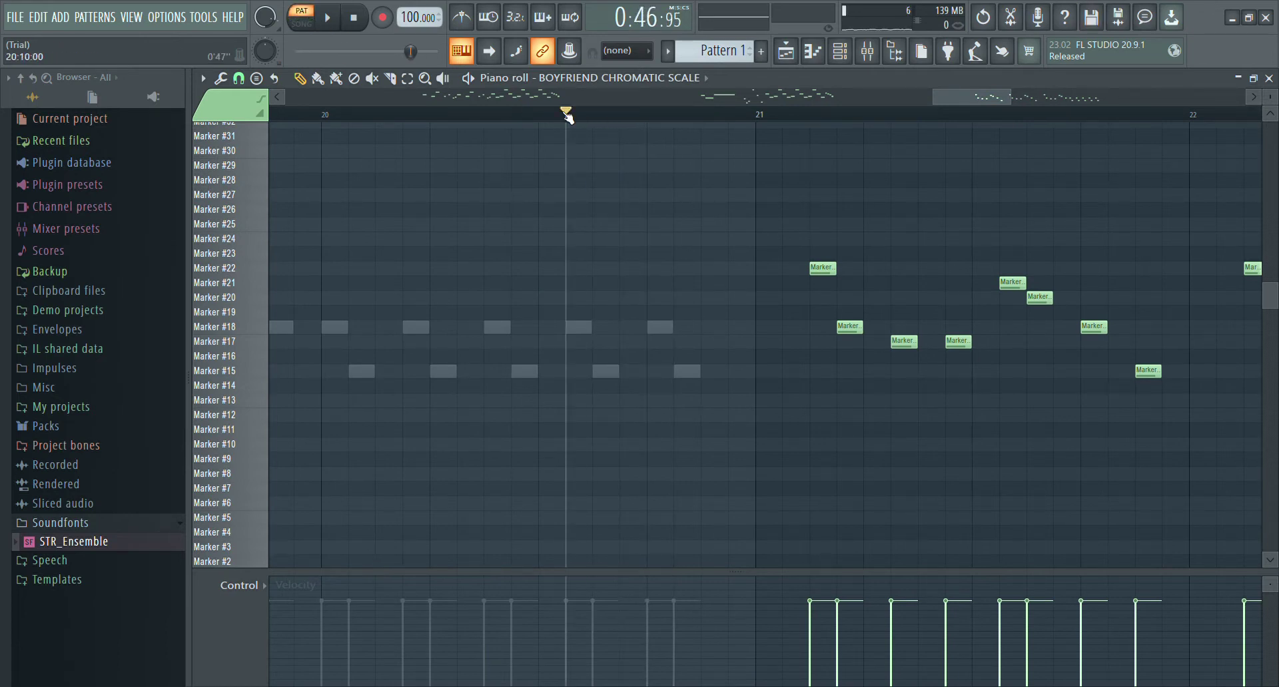
left_click(329, 20)
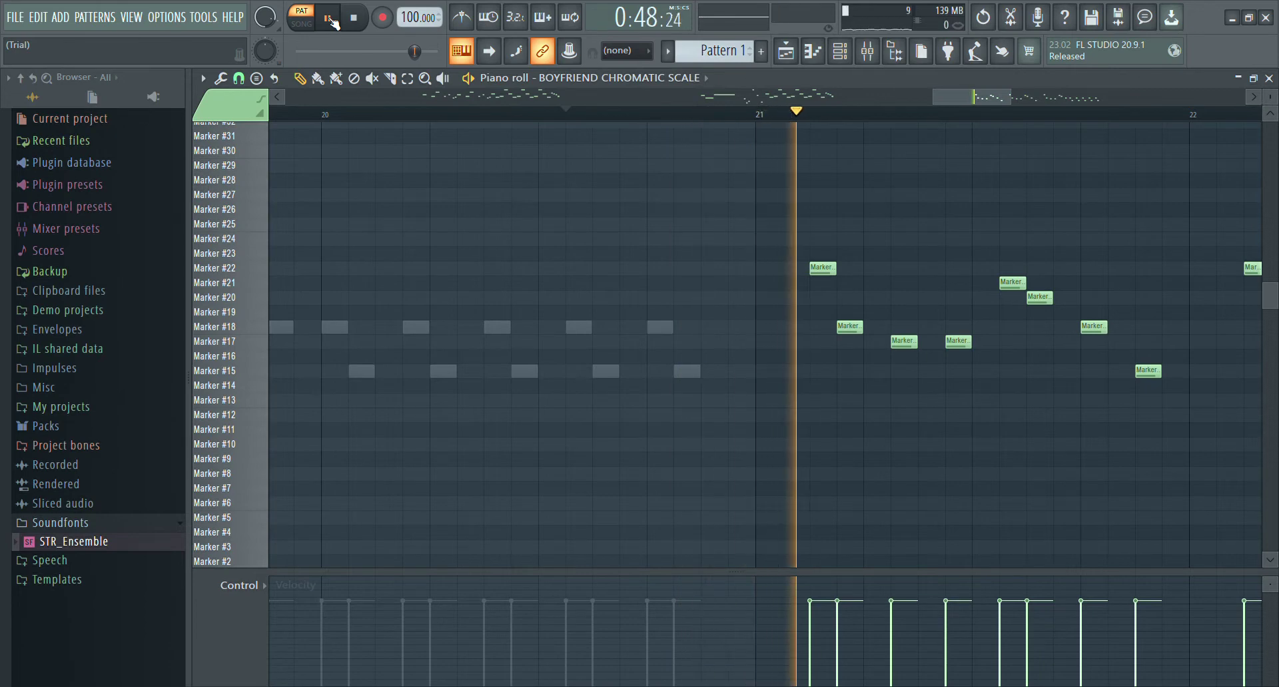
left_click(329, 20)
Select all BOYFRIEND CHROMATIC SCALE notes from bar 21 onward and shift them one step earlier.
scroll(416, 93, "down", 3)
left_click(408, 80)
left_click_drag(1123, 188, 545, 526)
scroll(508, 470, "up", 3)
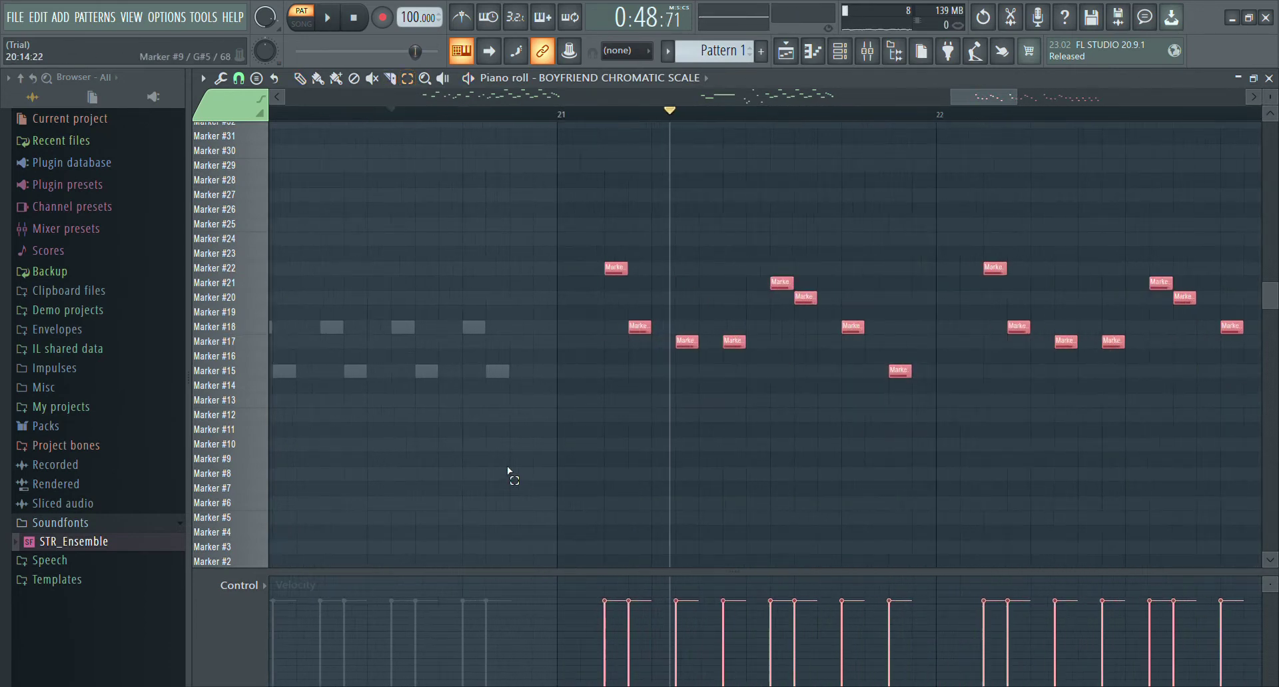
scroll(508, 471, "up", 2)
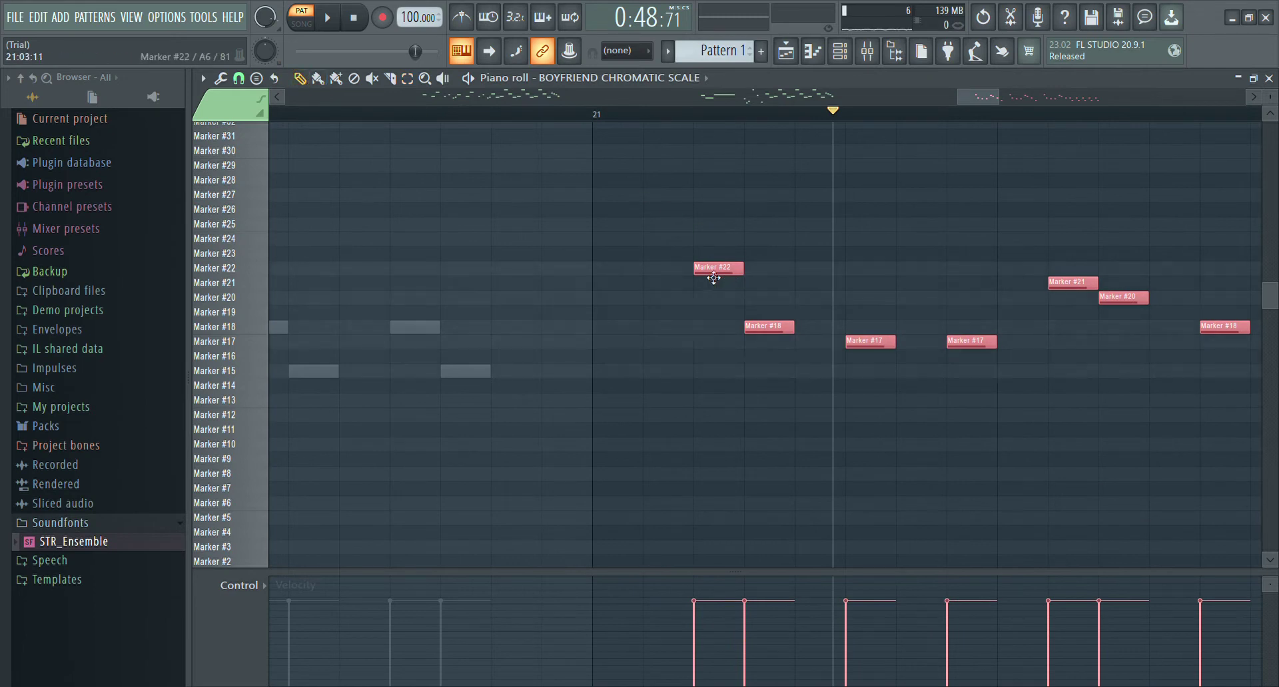
left_click_drag(714, 278, 663, 278)
Play back the shifted notes from shortly before bar 21 and close the piano roll.
left_click_drag(833, 111, 402, 177)
left_click(333, 19)
scroll(540, 179, "down", 3)
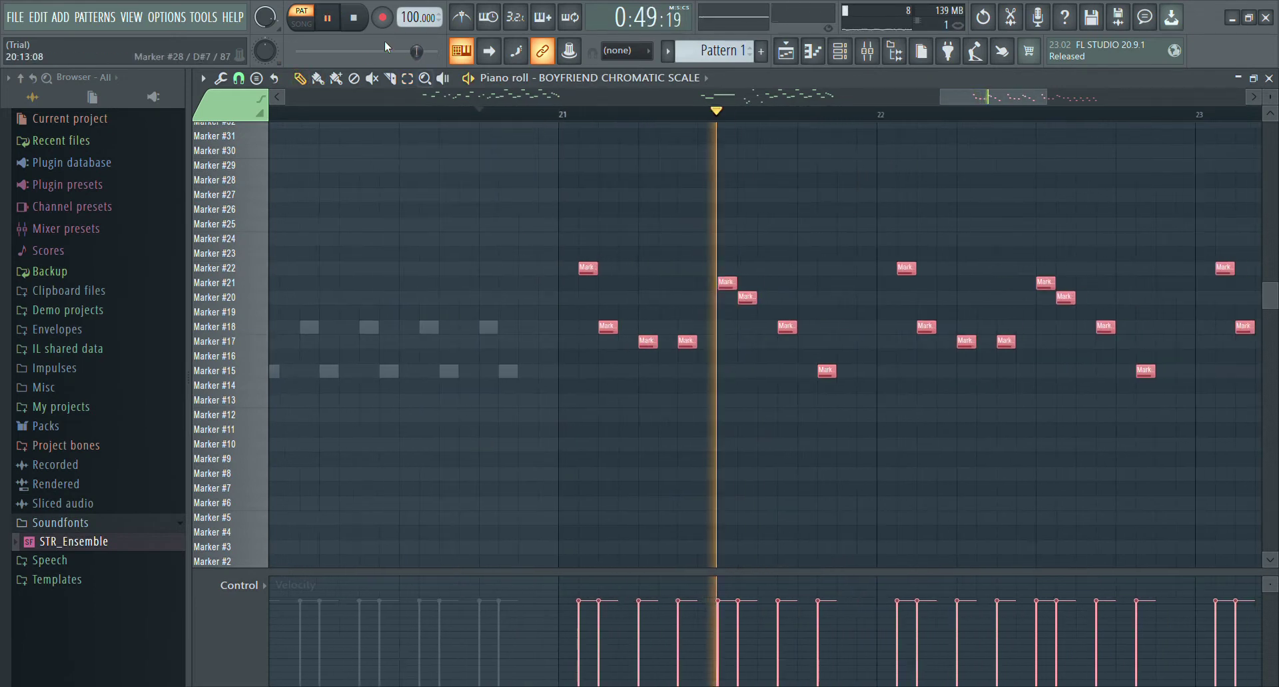
key("ctrl+space")
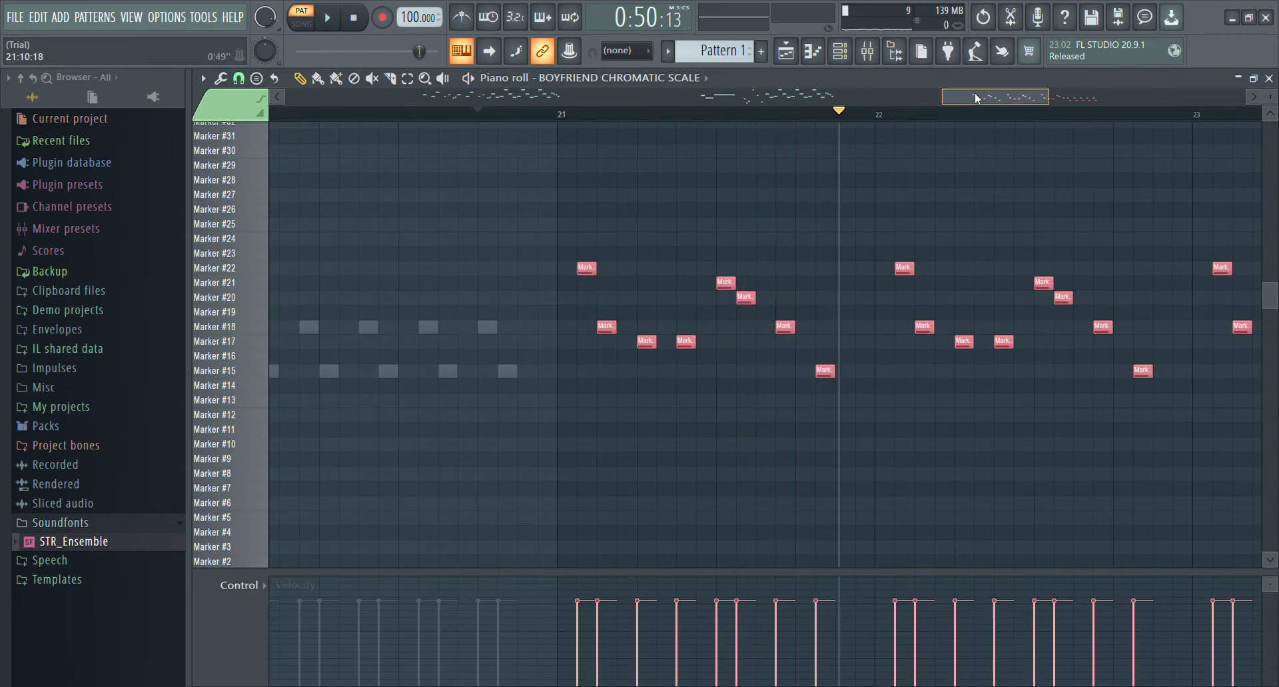
left_click_drag(974, 93, 1082, 105)
left_click(1268, 78)
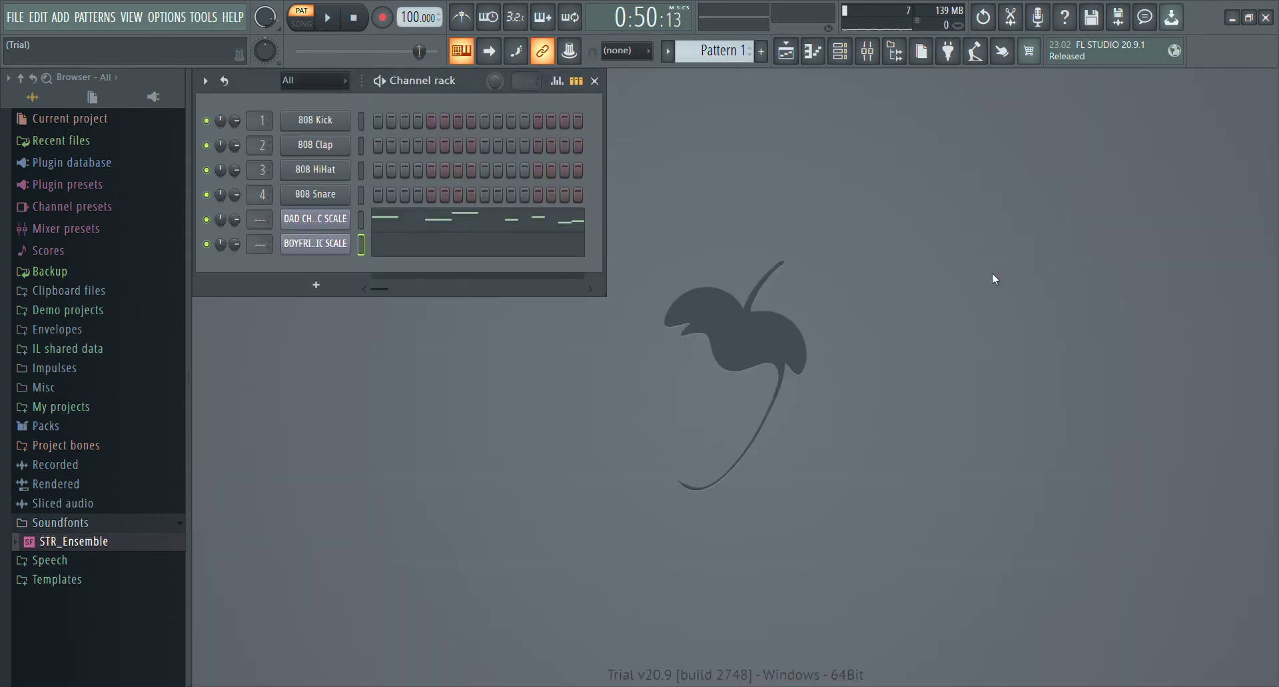
Open the DAD CHROMATIC SCALE notes in the piano roll and place a one-step Marker #18 note on the last step before bar 25.
left_click(380, 217)
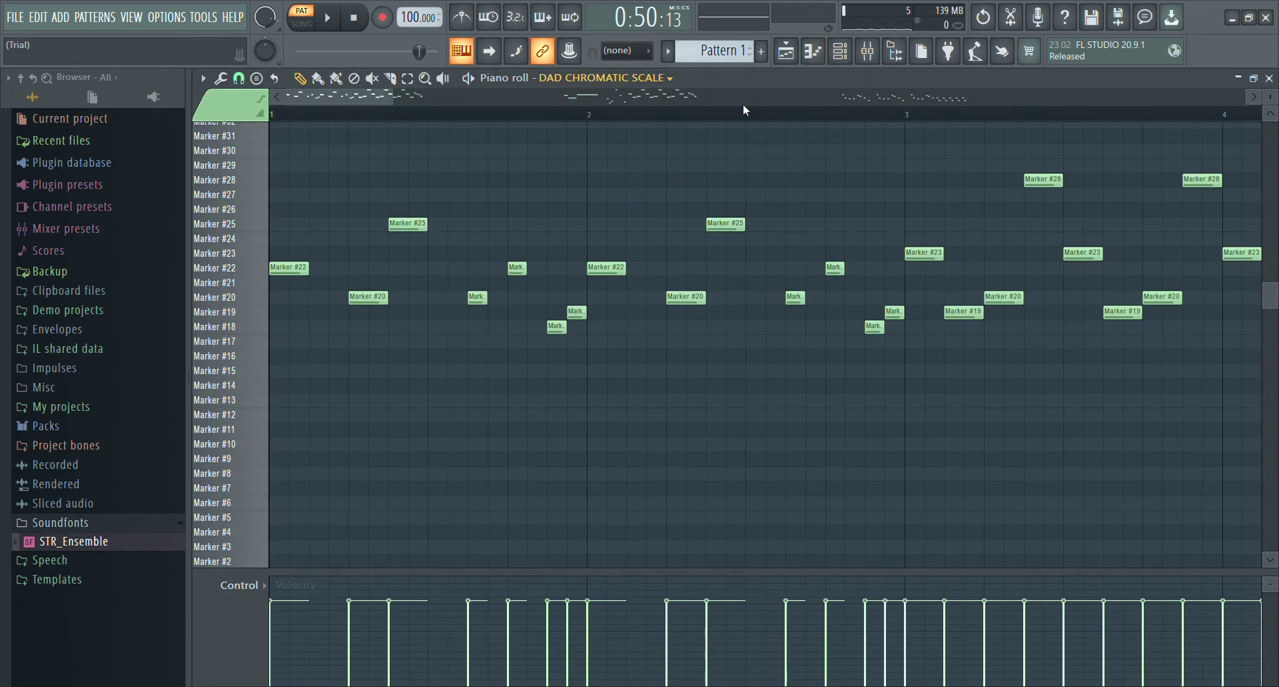
left_click_drag(366, 94, 1164, 251)
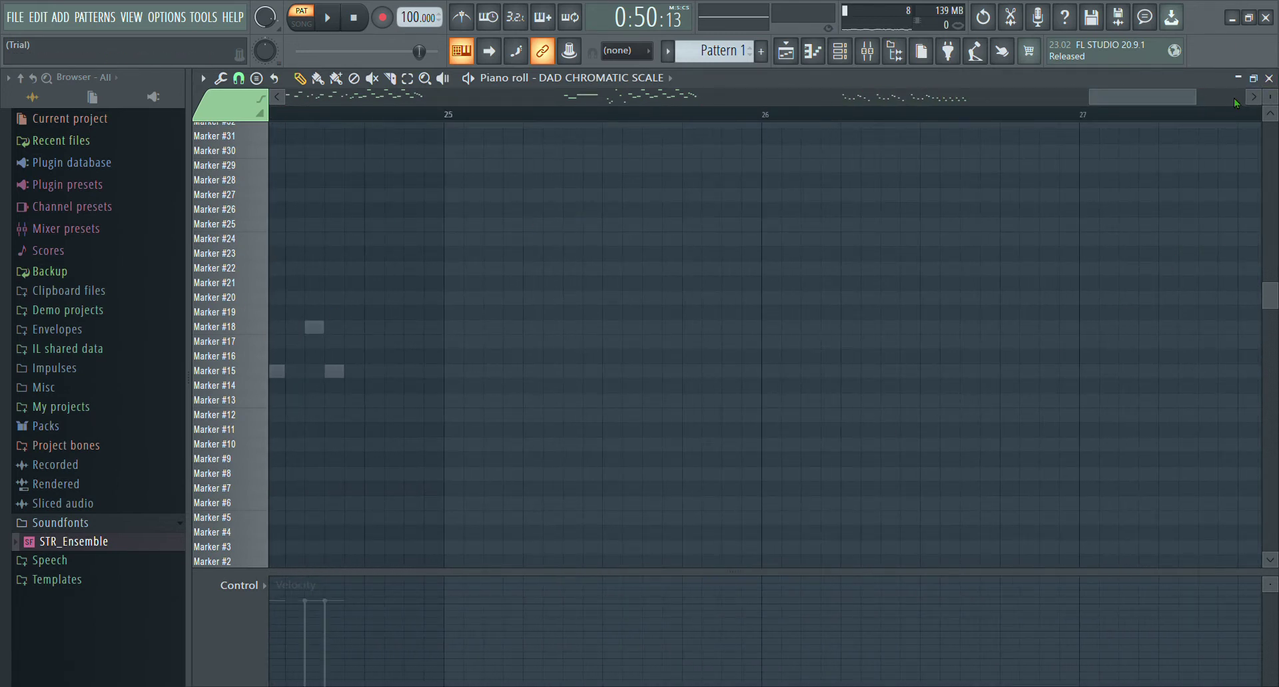
left_click(429, 328)
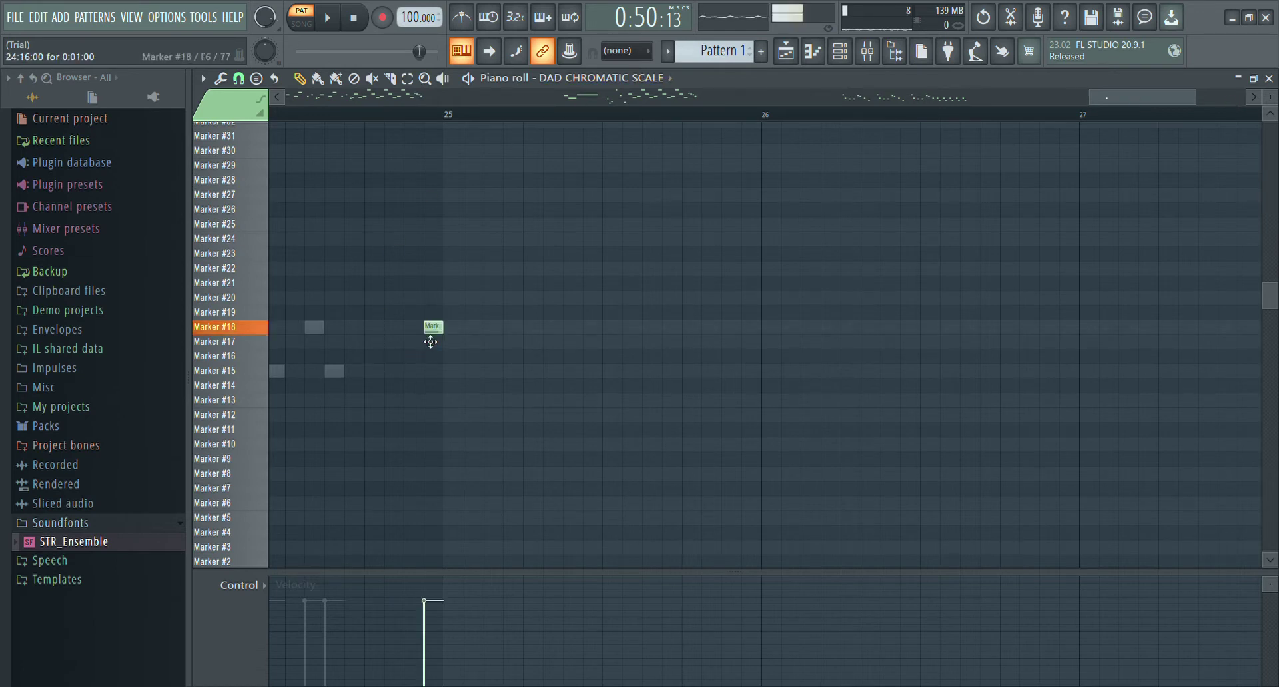
mouse_move(443, 328)
left_mouse_down()
mouse_move(463, 328)
mouse_move(489, 291)
left_mouse_up()
left_click(472, 298)
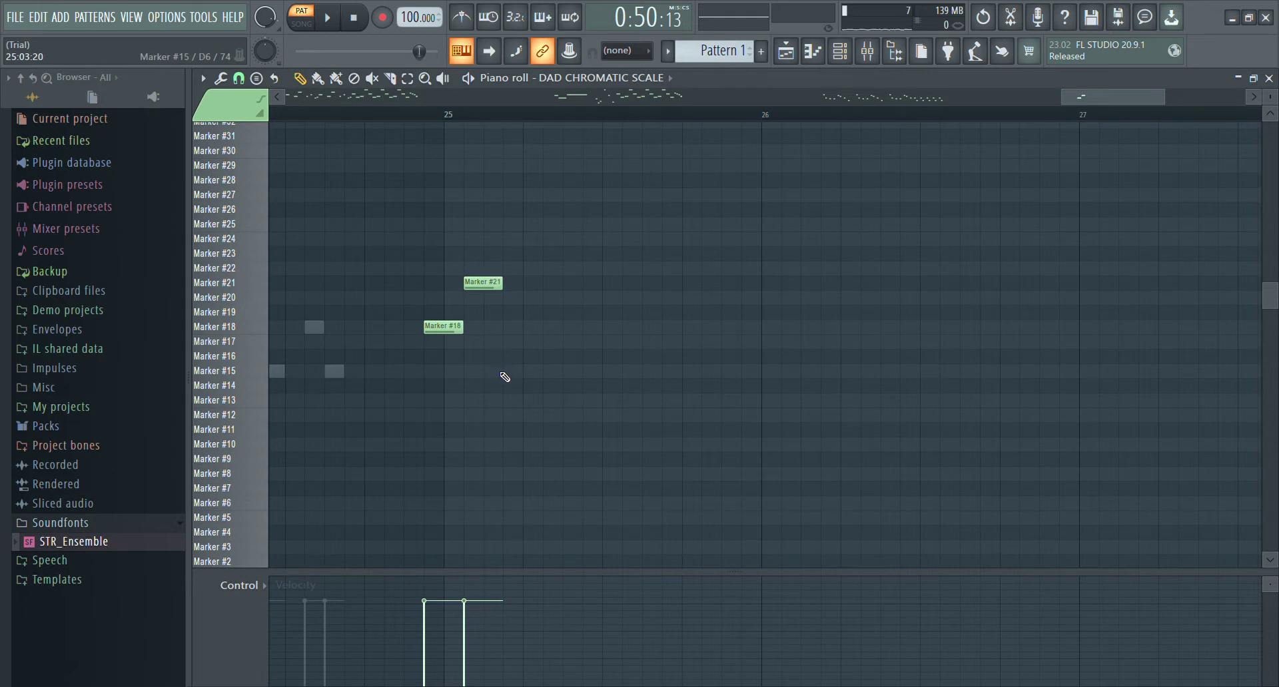
left_click(508, 373)
left_click_drag(508, 381, 508, 394)
right_click(512, 390)
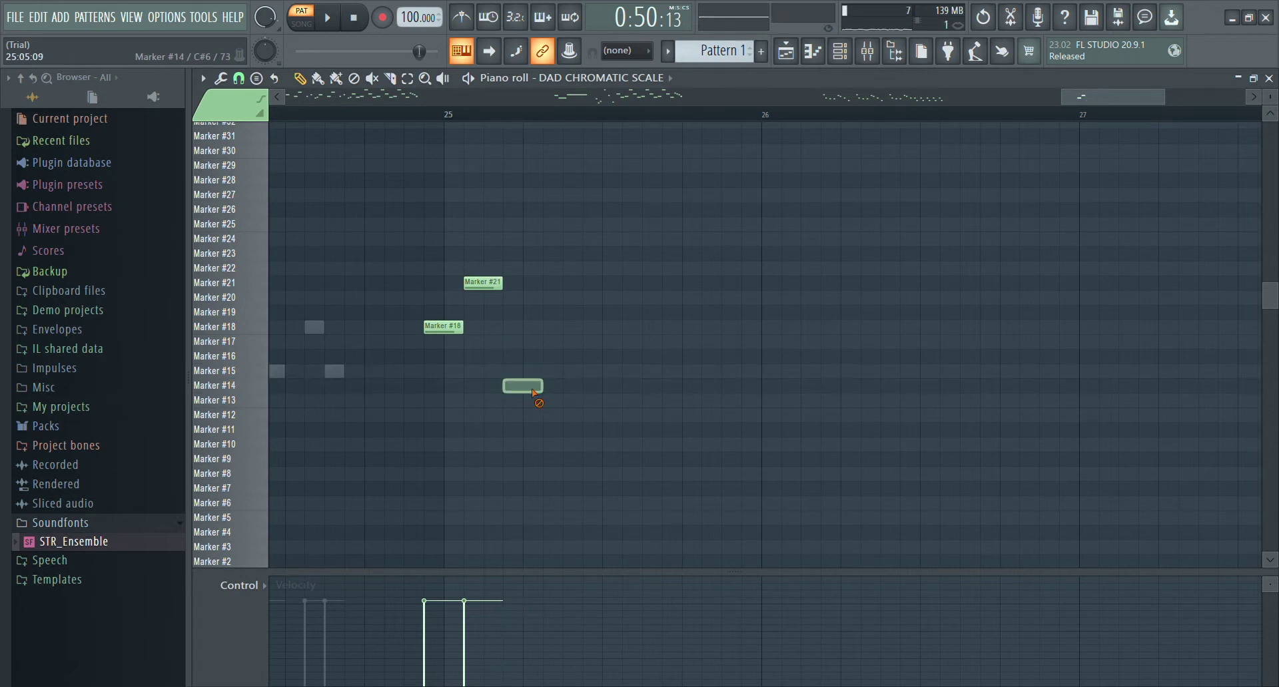
right_click(482, 282)
left_click_drag(470, 335, 450, 334)
Add consecutive notes from the start of bar 25: one-step Marker #21, one-step Marker #14 and four-step Marker #21.
left_click(471, 284)
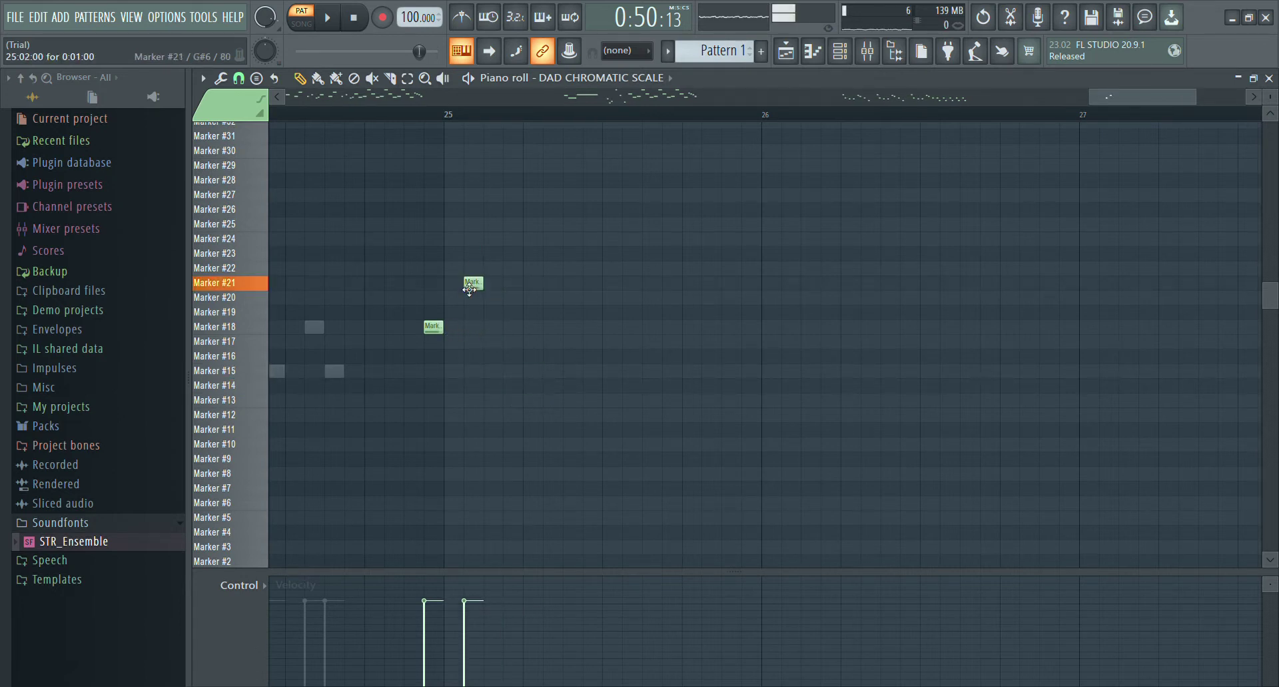
left_click_drag(473, 283, 452, 283)
left_click(493, 372)
left_click_drag(485, 388, 476, 408)
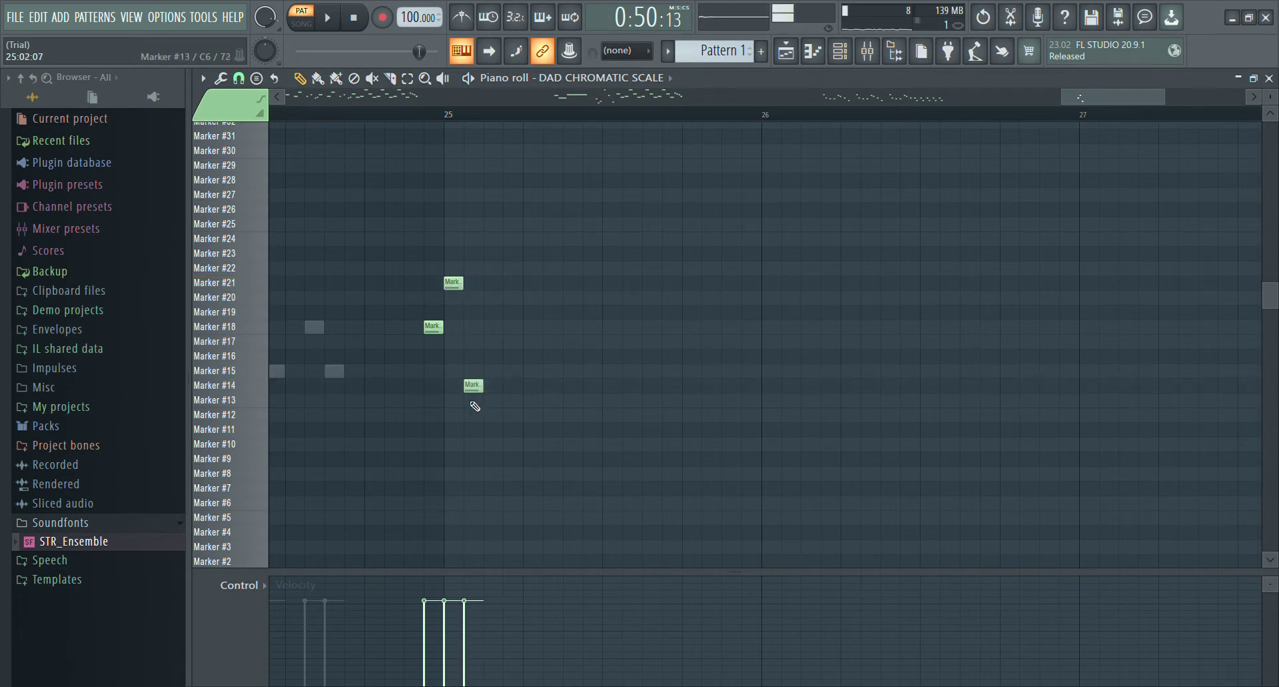
left_click(493, 285)
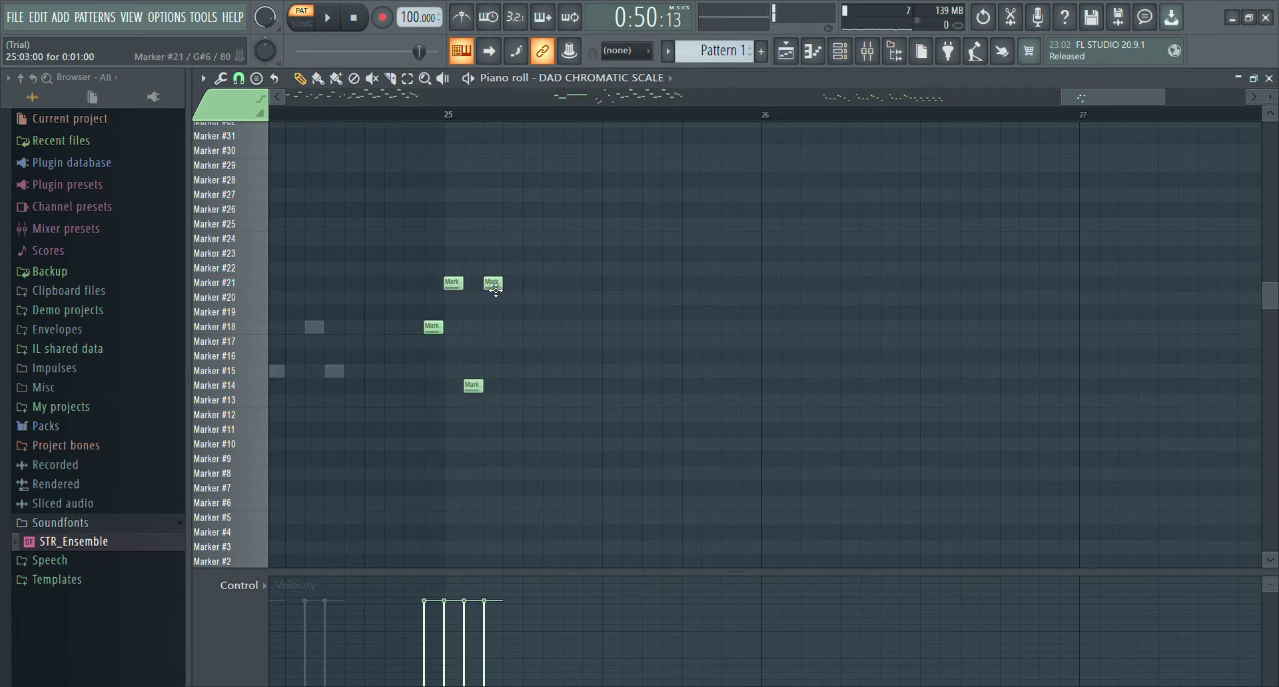
left_click_drag(518, 288, 563, 289)
Play back the new DAD CHROMATIC SCALE notes around bar 25, starting from the second half of bar 24.
key("space")
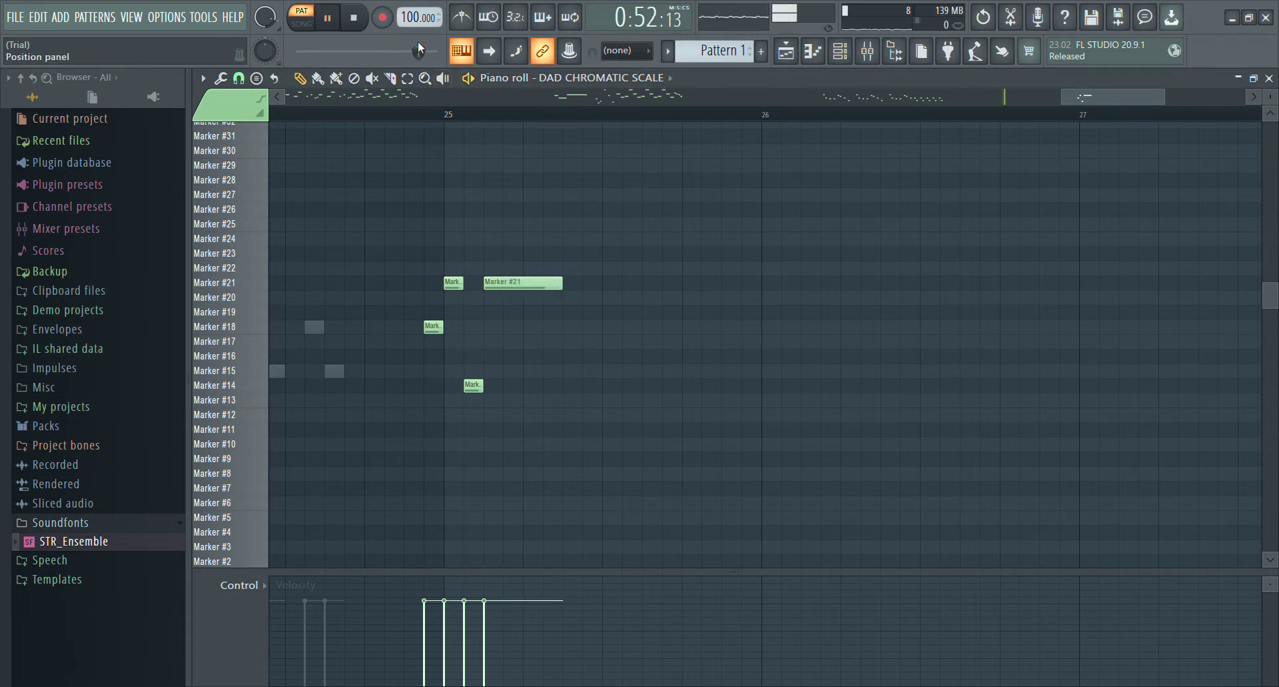
left_click(354, 115)
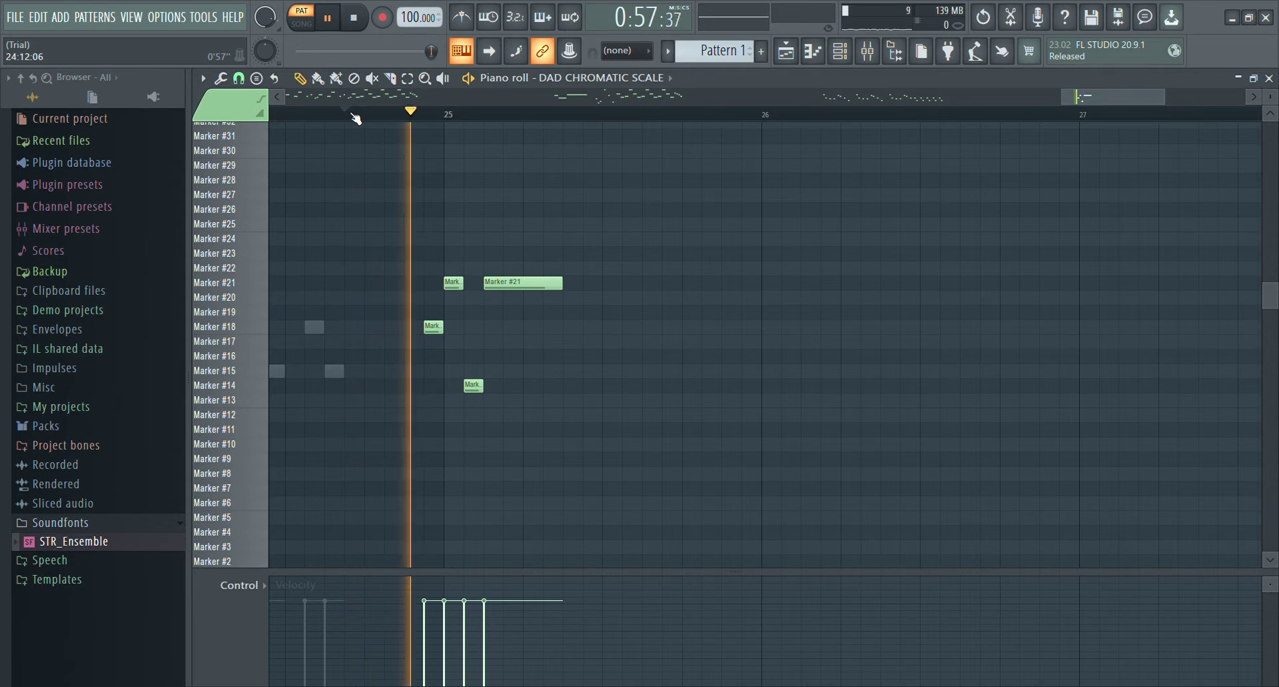
key("ctrl+space")
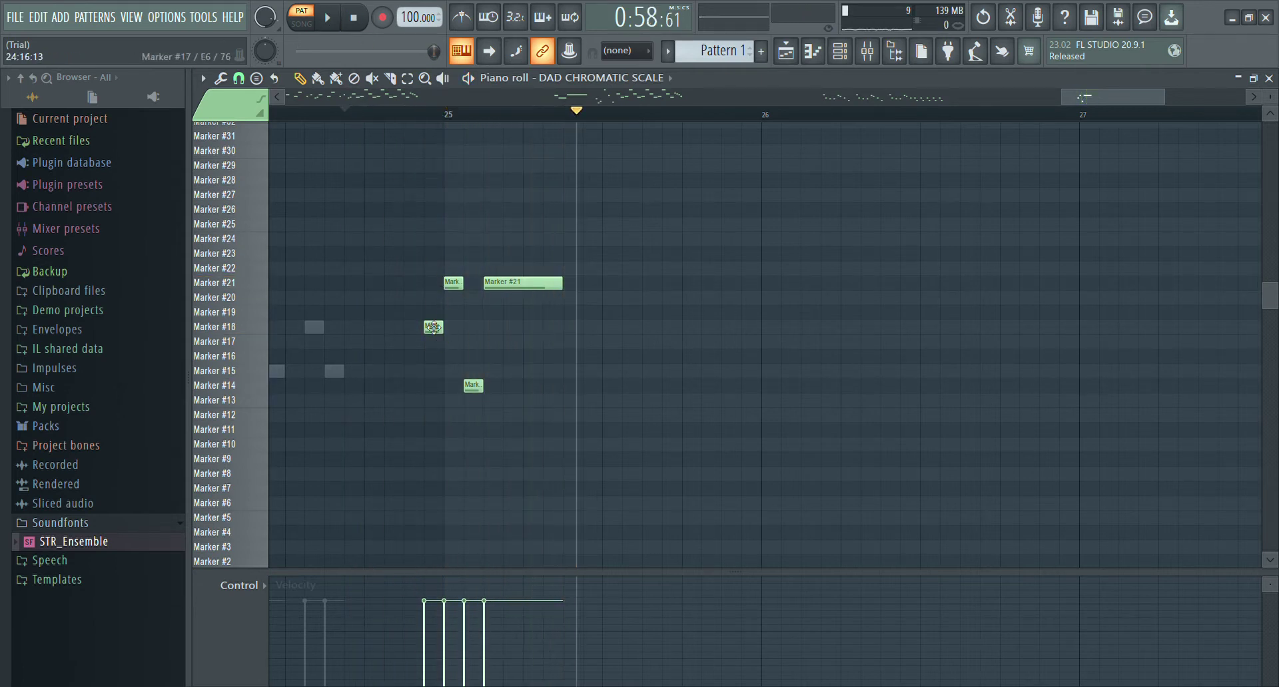
left_click_drag(578, 110, 314, 163)
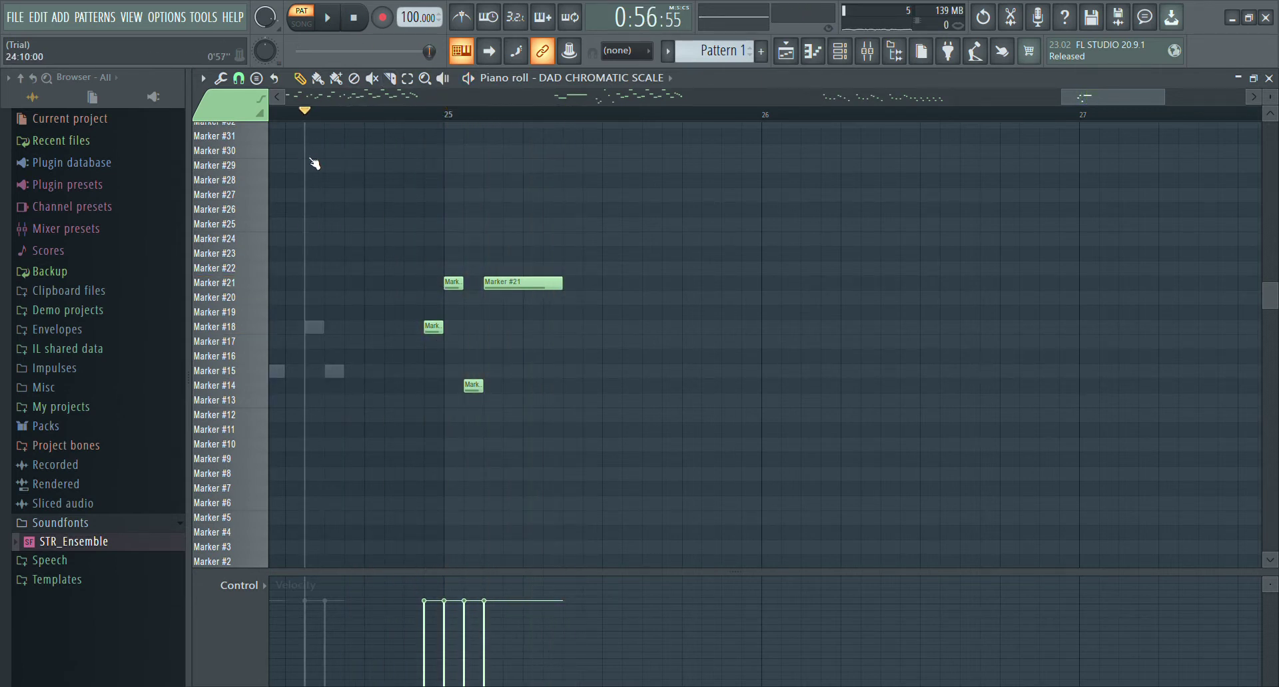
left_click(331, 19)
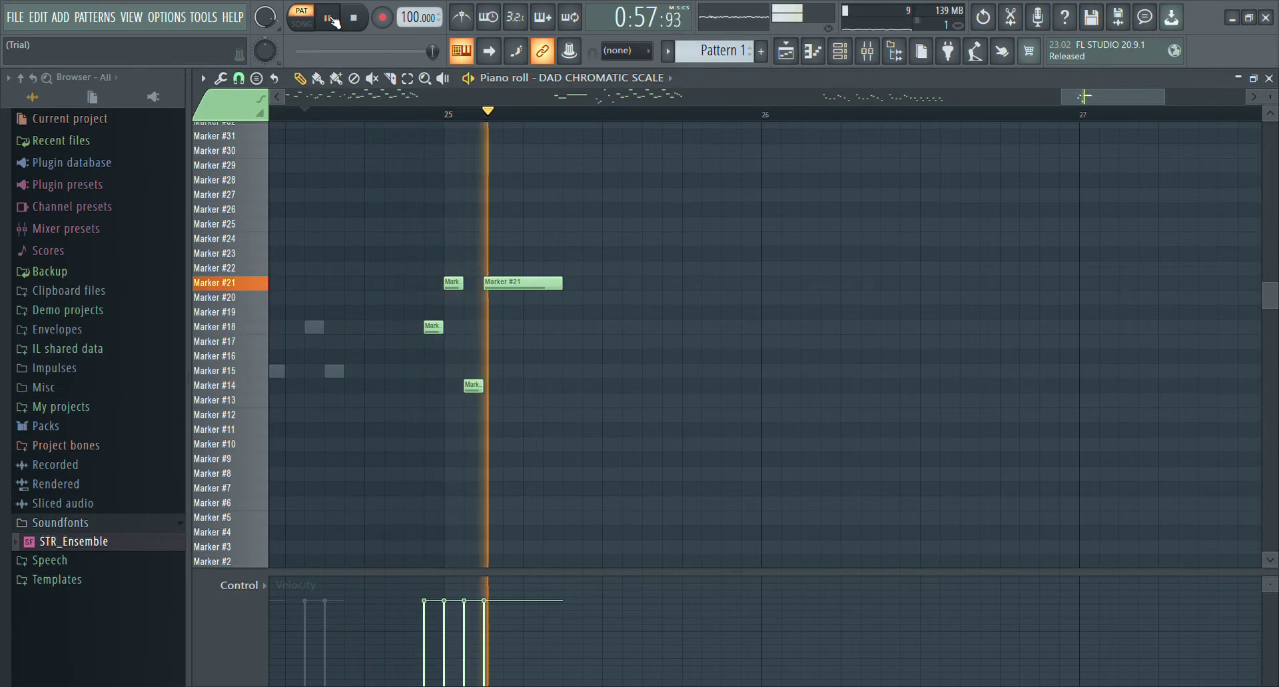
left_click(332, 19)
Add a four-step Marker #18 note directly after the long Marker #21 note and play back the phrase.
left_click(566, 360)
left_click_drag(566, 360, 567, 315)
left_click_drag(566, 111, 419, 138)
left_click(330, 19)
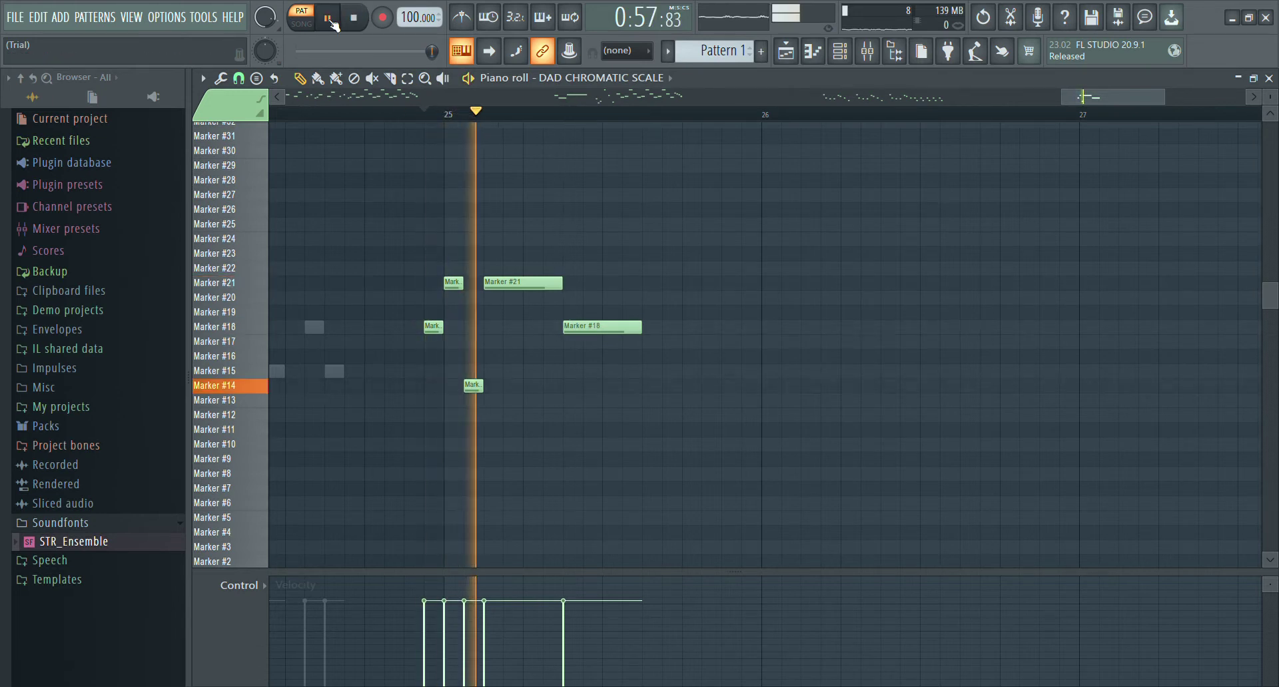
left_click(331, 20)
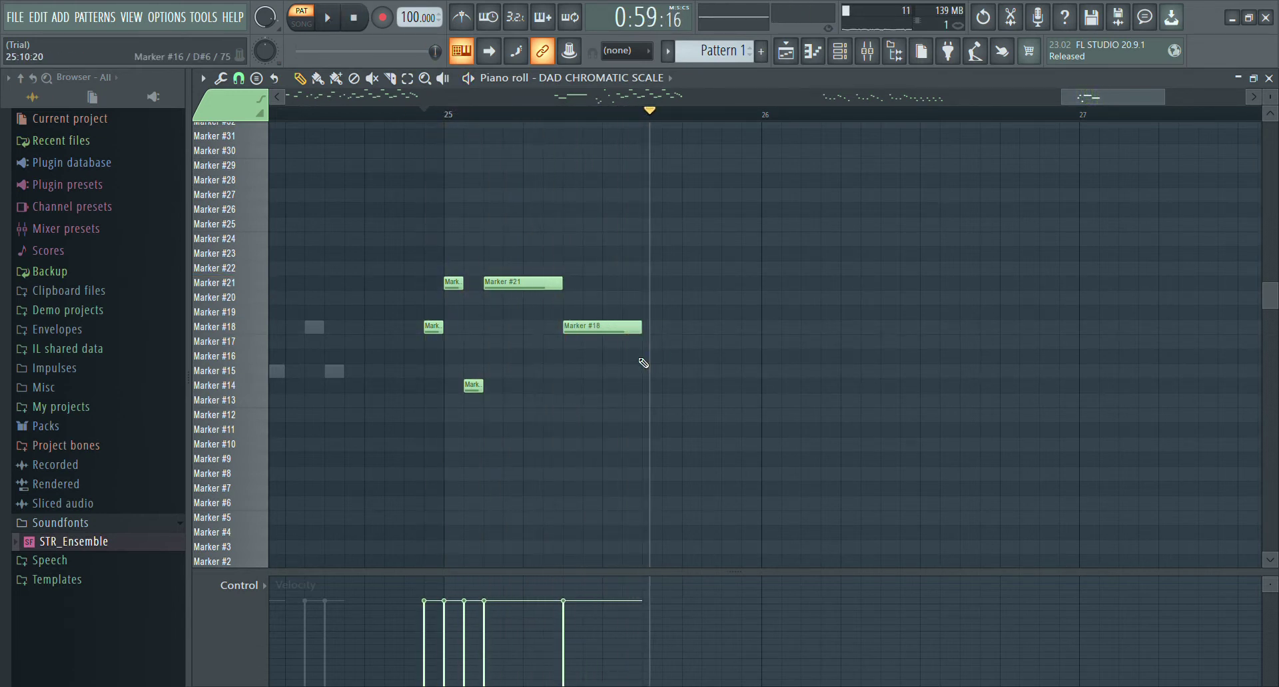
Extend the phrase with a two-step Marker #22 note and a six-step Marker #15 note, and play it back from its first note.
mouse_move(643, 342)
left_mouse_down()
mouse_move(652, 269)
mouse_move(693, 275)
left_mouse_up()
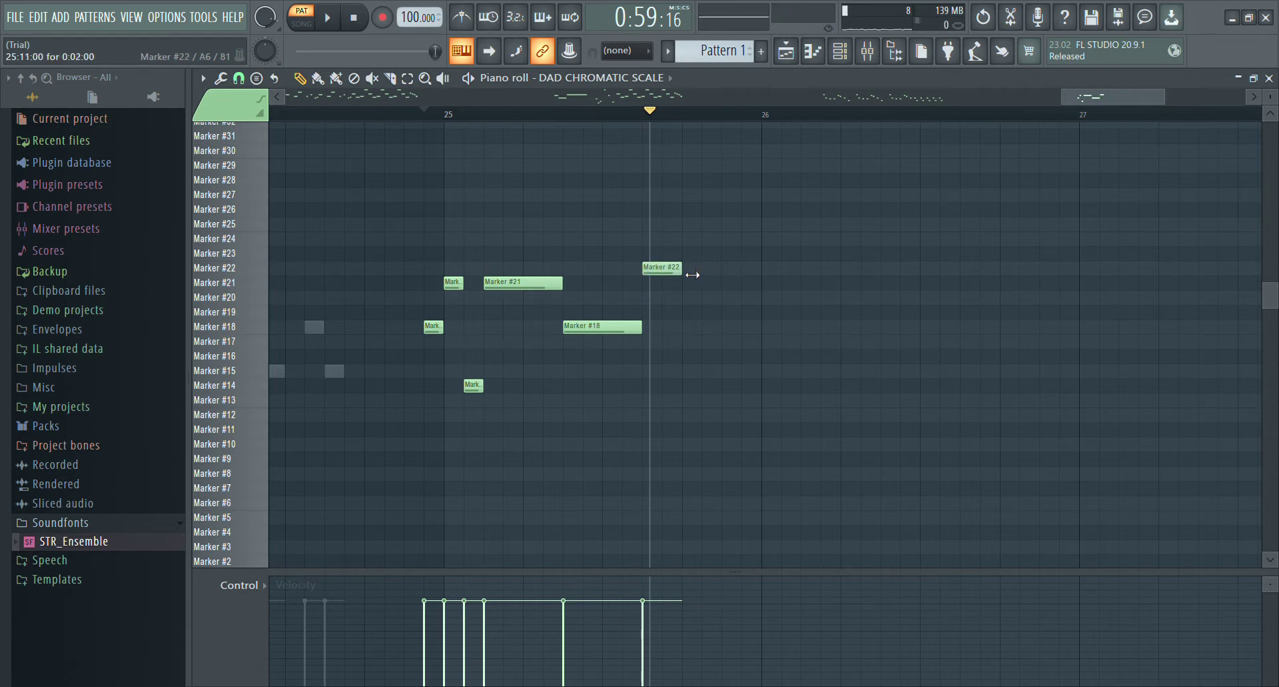
mouse_move(688, 356)
left_mouse_down()
mouse_move(693, 371)
mouse_move(807, 381)
left_mouse_up()
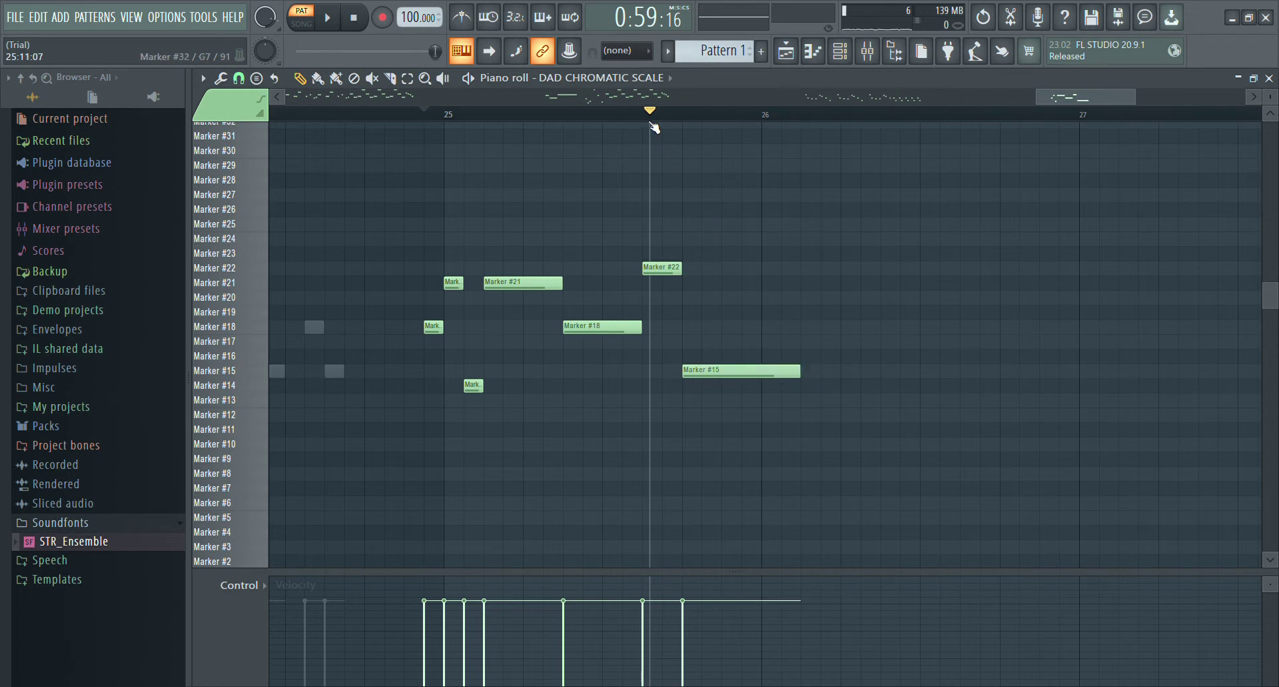
scroll(717, 110, "up", 2)
scroll(718, 110, "up", 1)
left_click_drag(885, 111, 665, 158)
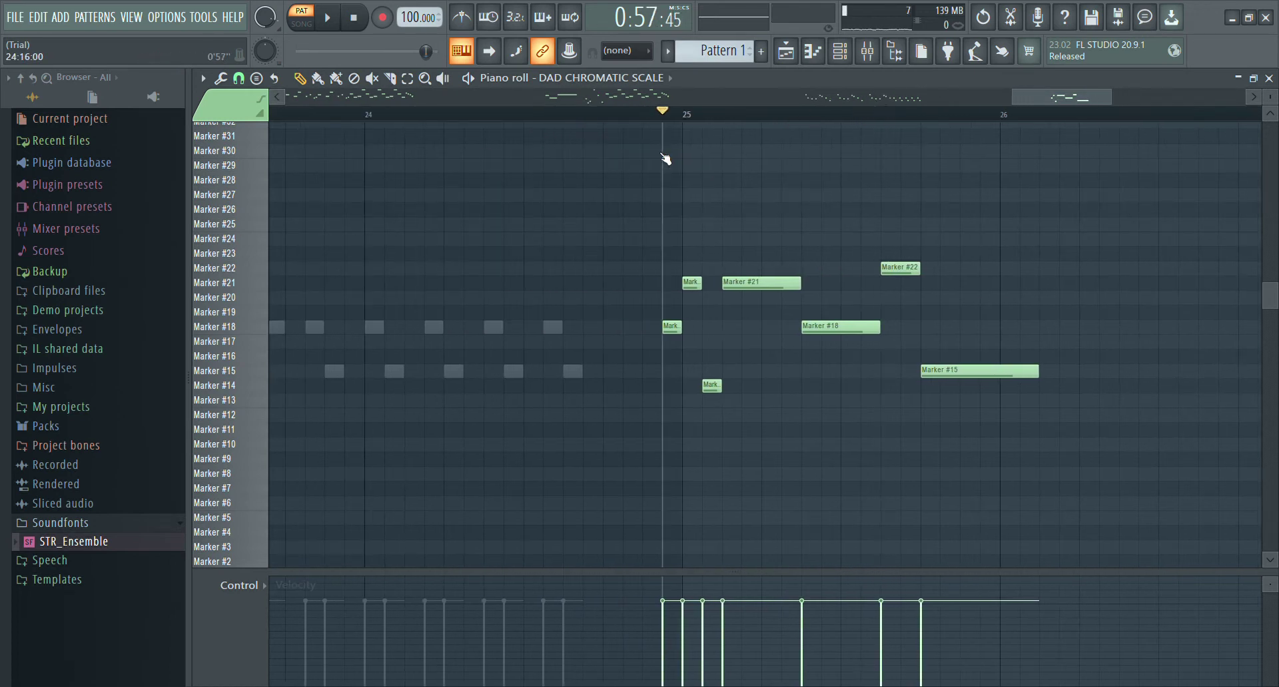
left_click(328, 18)
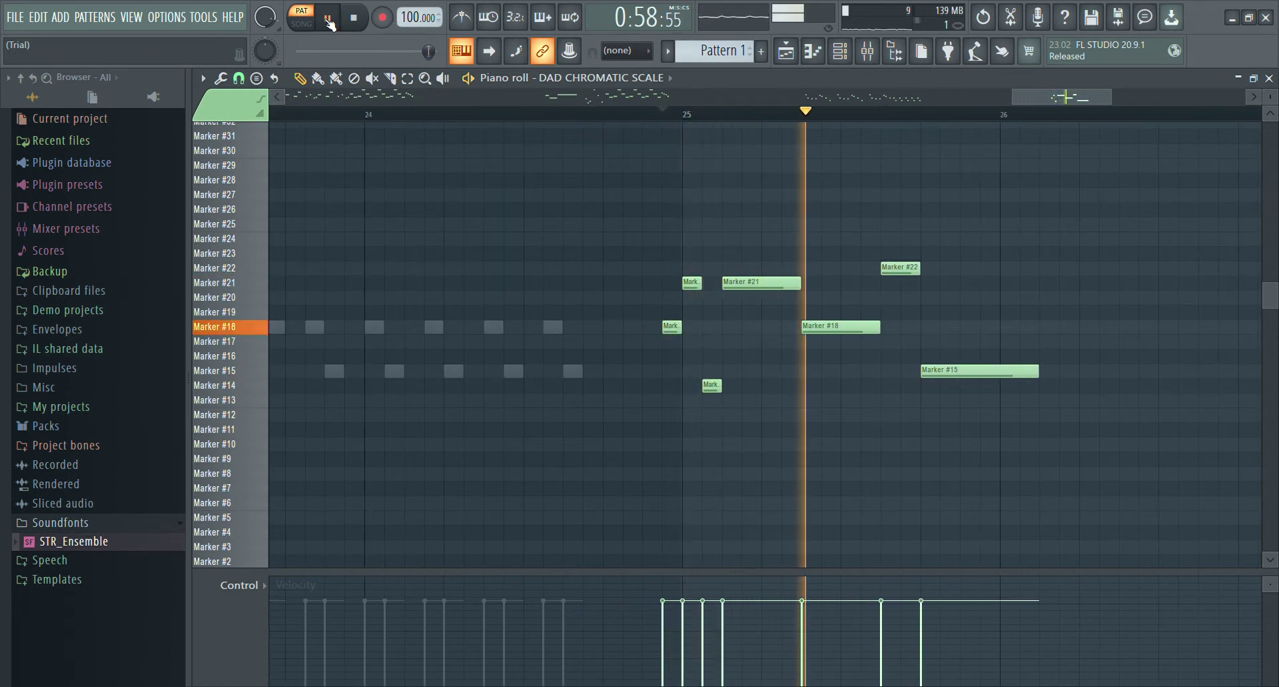
Stop playback and add consecutive six-step Marker #13, Marker #11 and Marker #14 notes after the long Marker #15 note.
key("space")
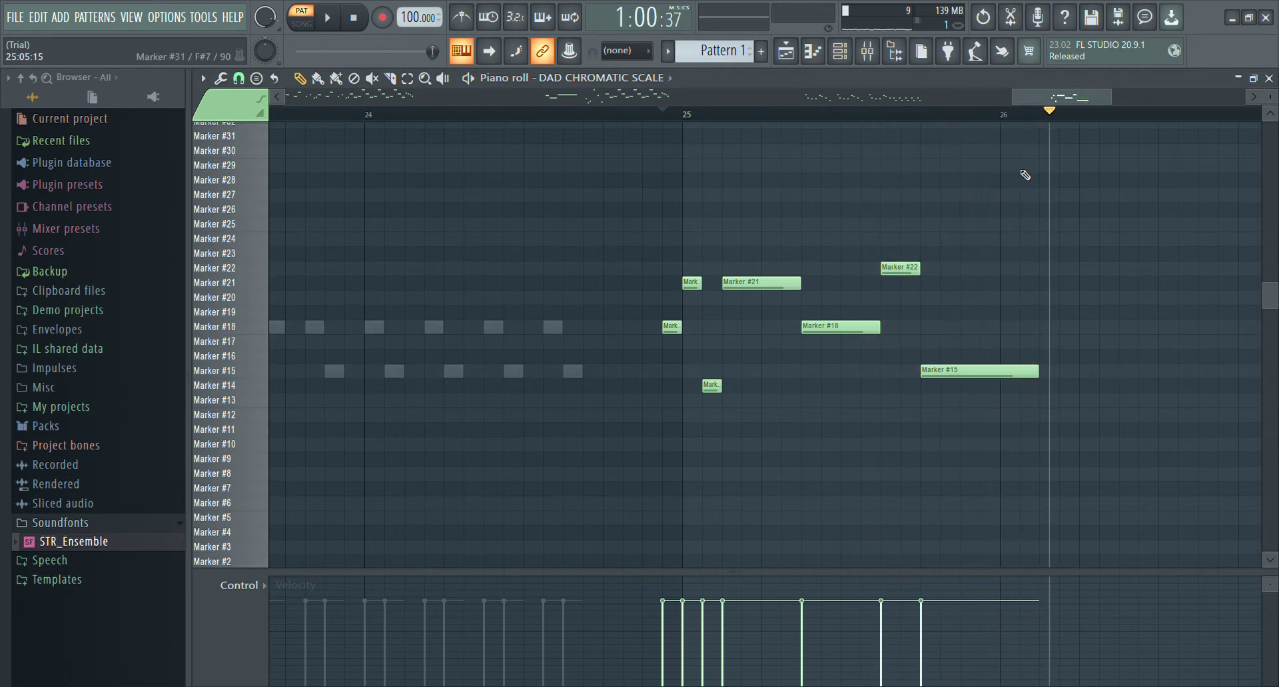
left_click_drag(1033, 101, 1064, 106)
left_click(734, 416)
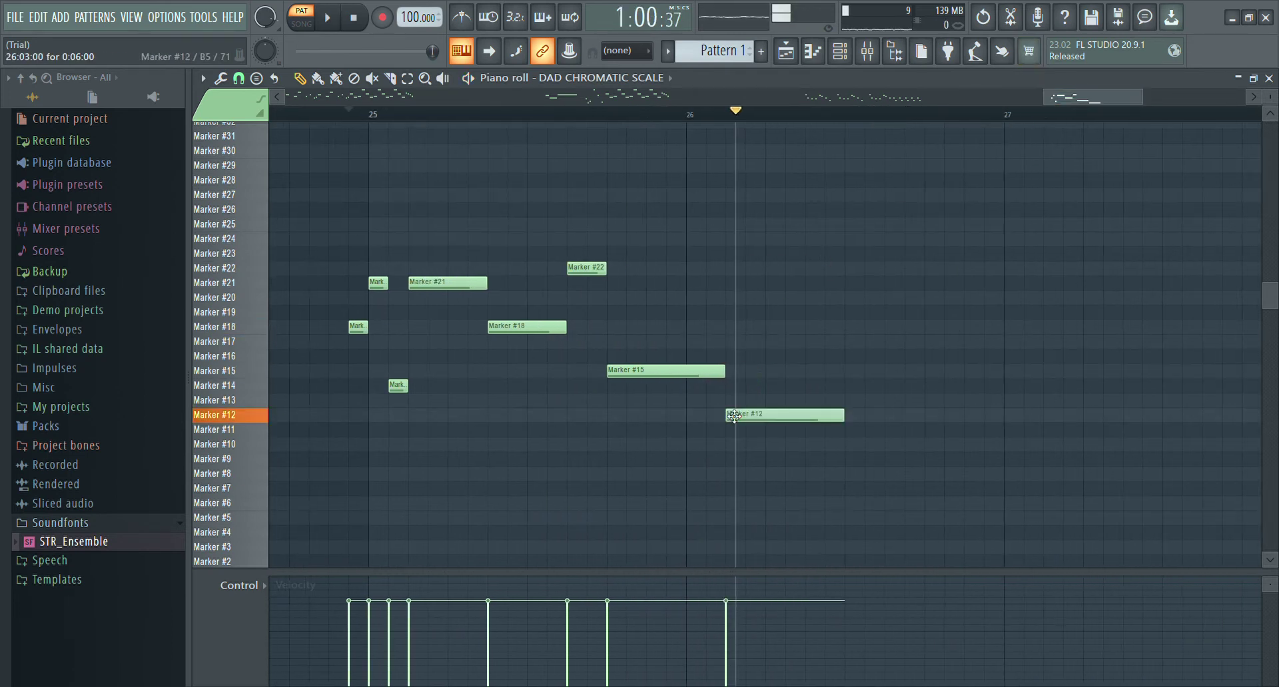
left_click_drag(734, 417, 734, 400)
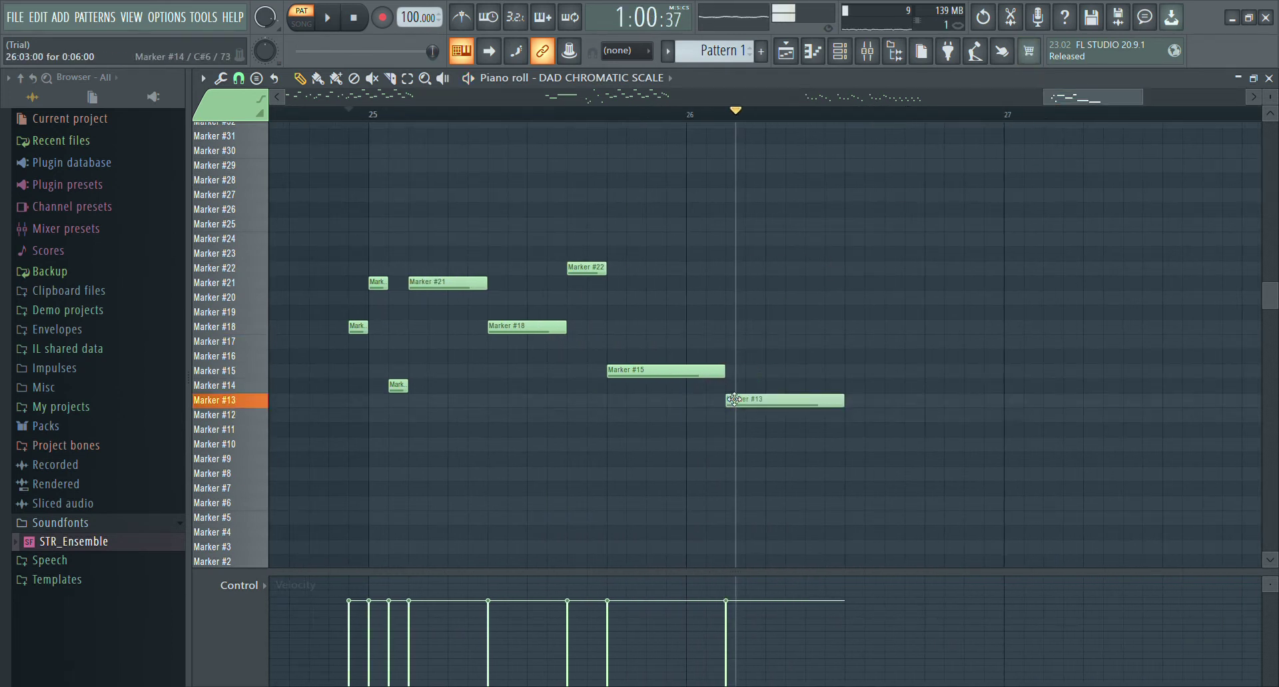
left_click(856, 459)
left_click_drag(852, 447, 851, 432)
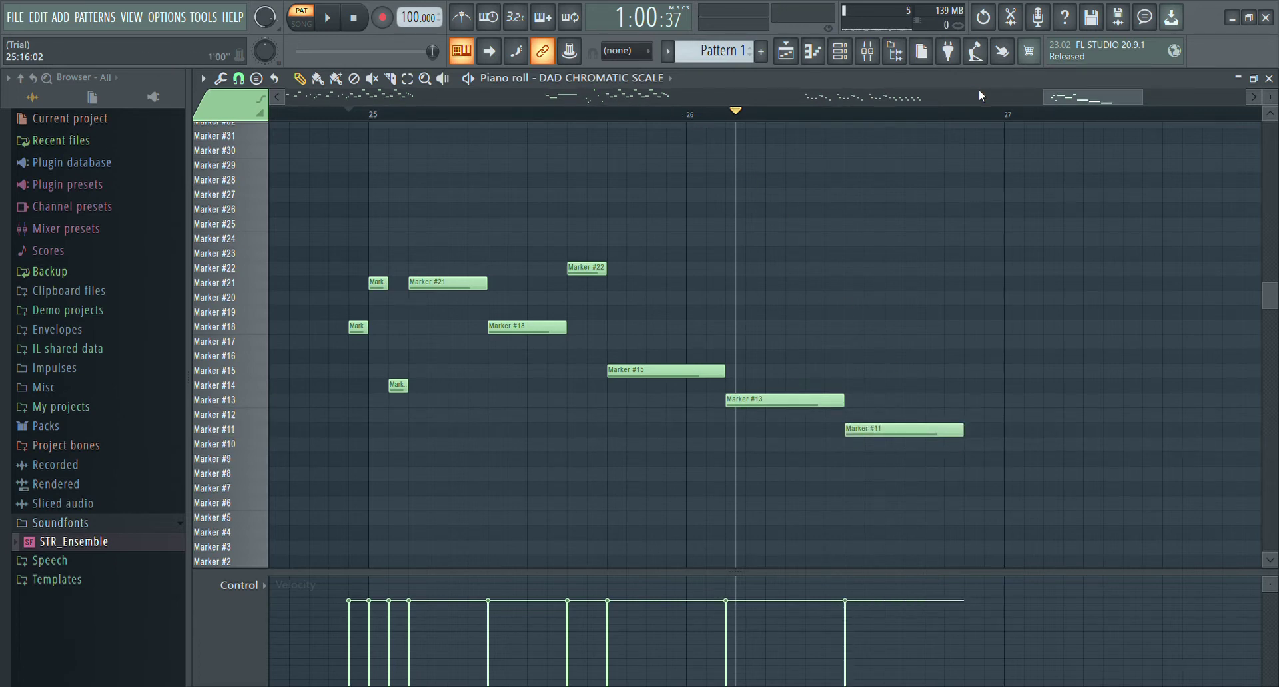
left_click_drag(1051, 98, 1077, 98)
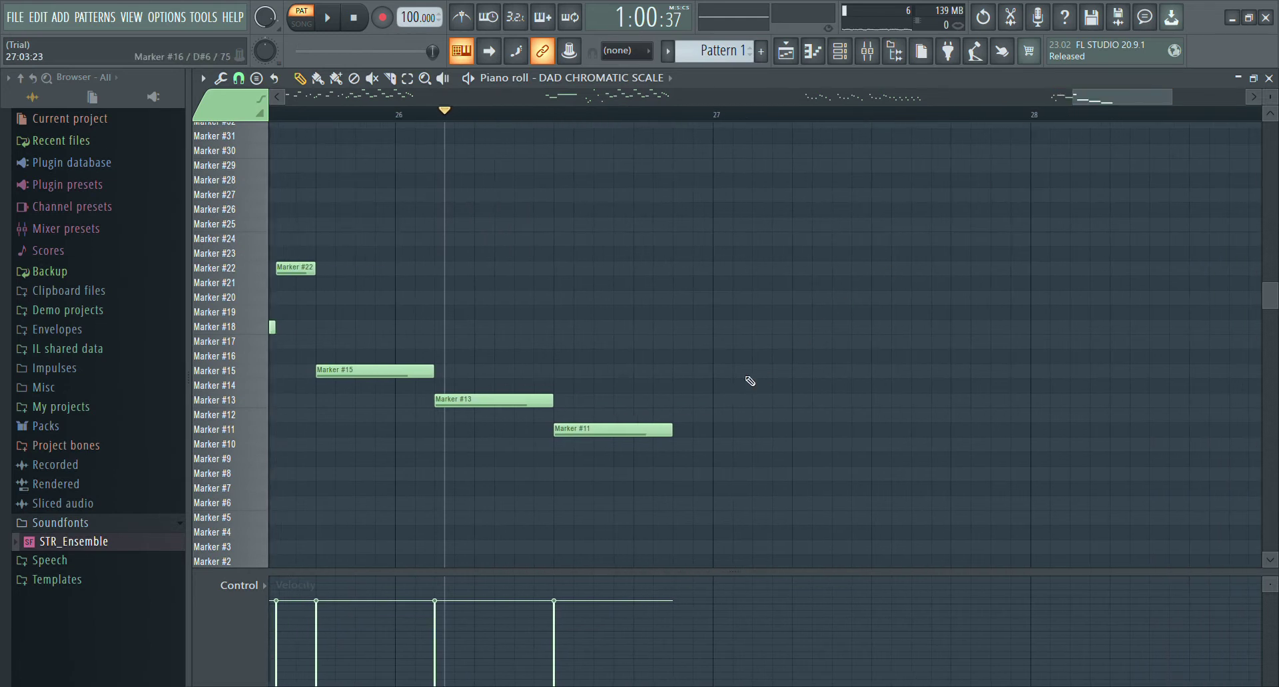
left_click(696, 386)
left_click_drag(689, 398, 669, 398)
Play back the extended phrase from its first note just before bar 25.
left_click_drag(445, 110, 488, 111)
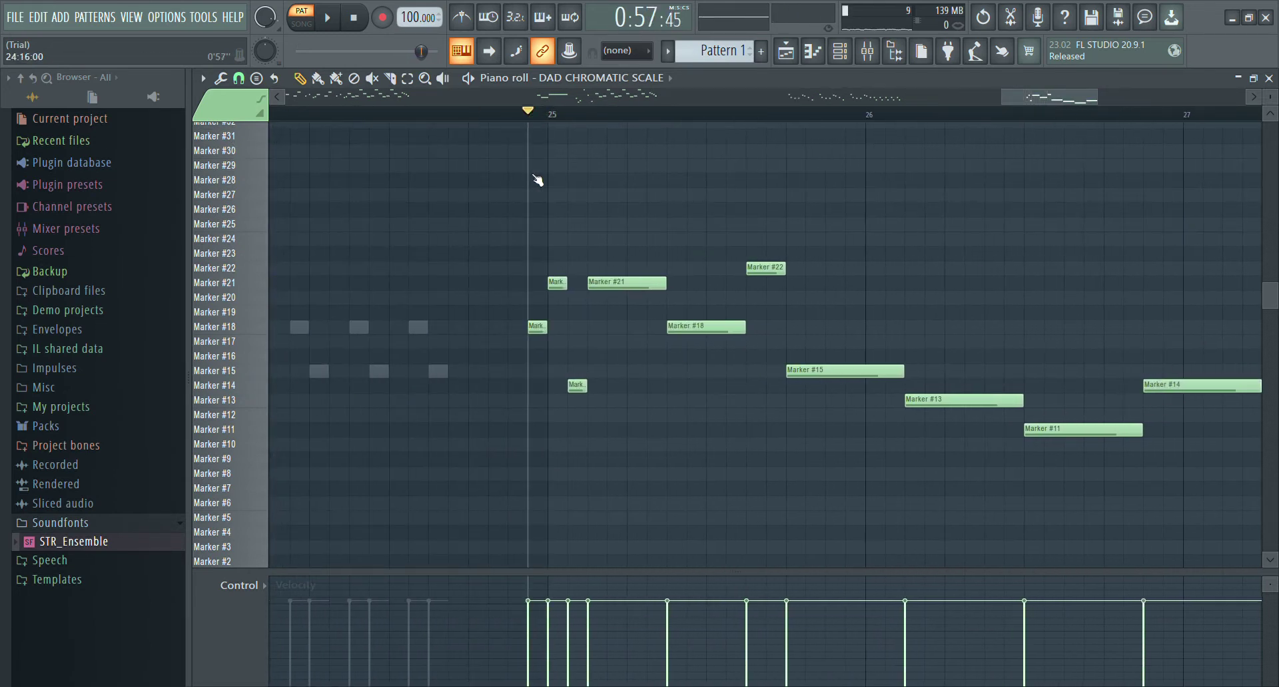
key("space")
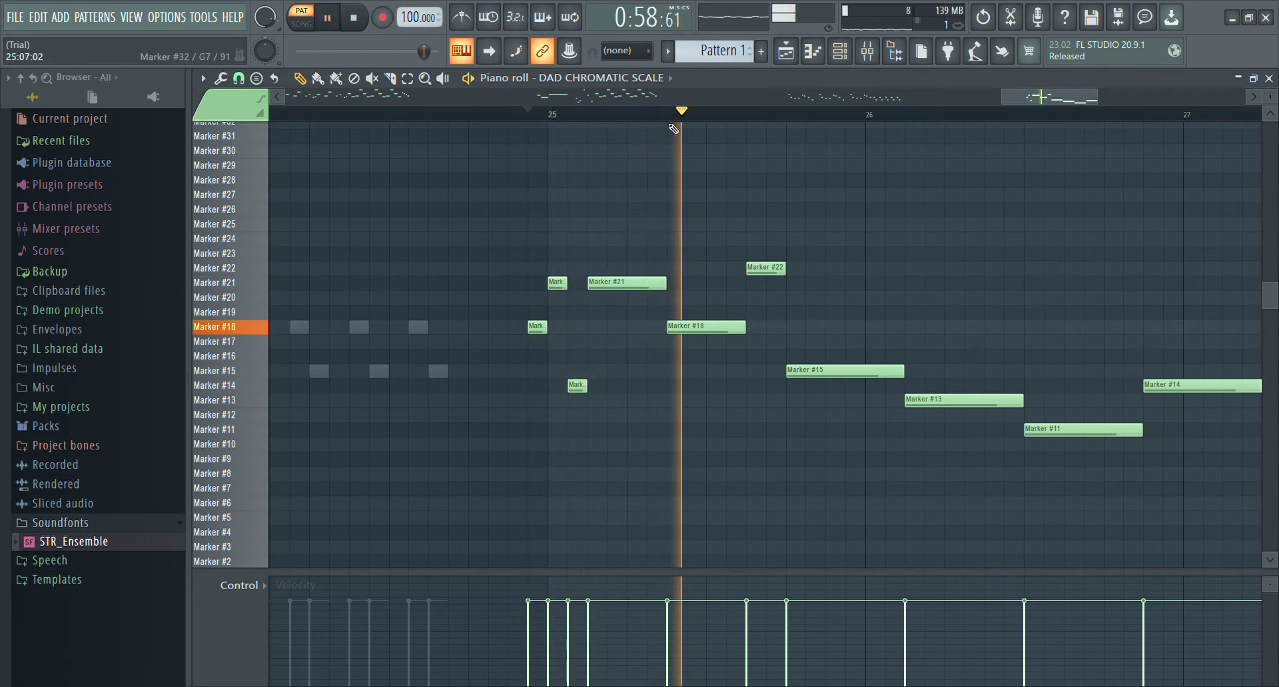
left_click_drag(1035, 91, 1079, 99)
key("space")
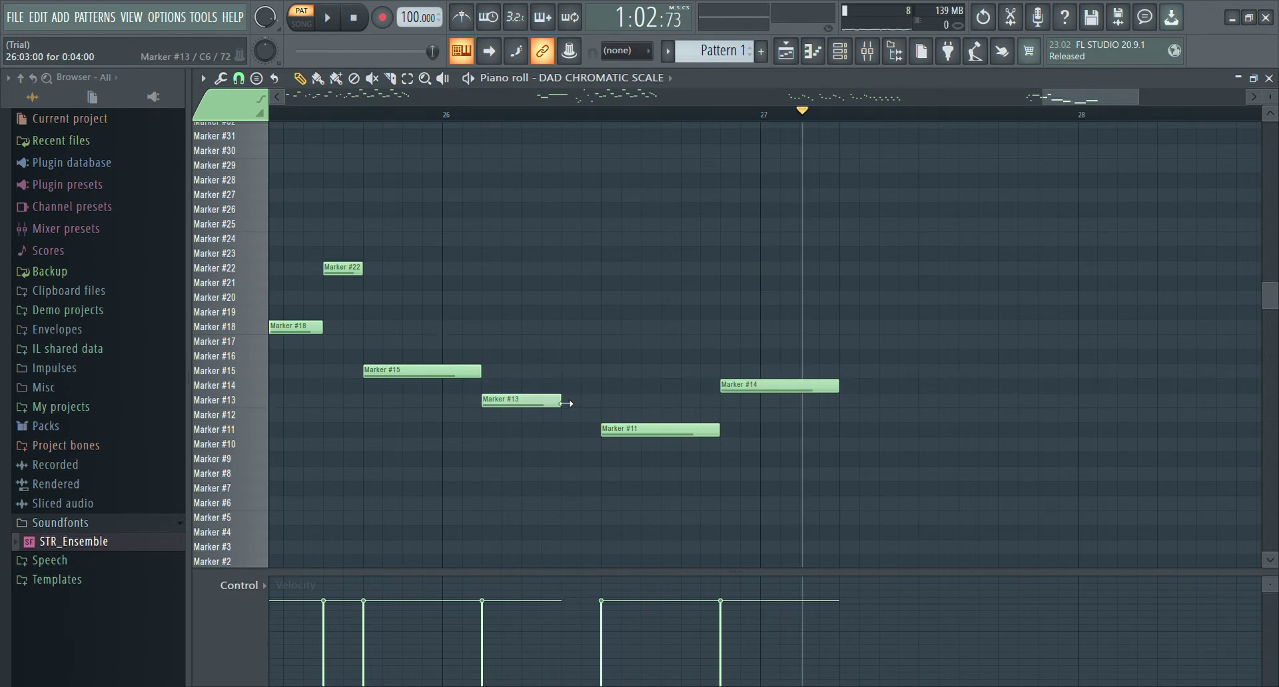
Shorten the Marker #13 note to four steps and replace the following Marker #11 and Marker #14 notes with consecutive four-step ones.
right_click(659, 429)
right_click(779, 386)
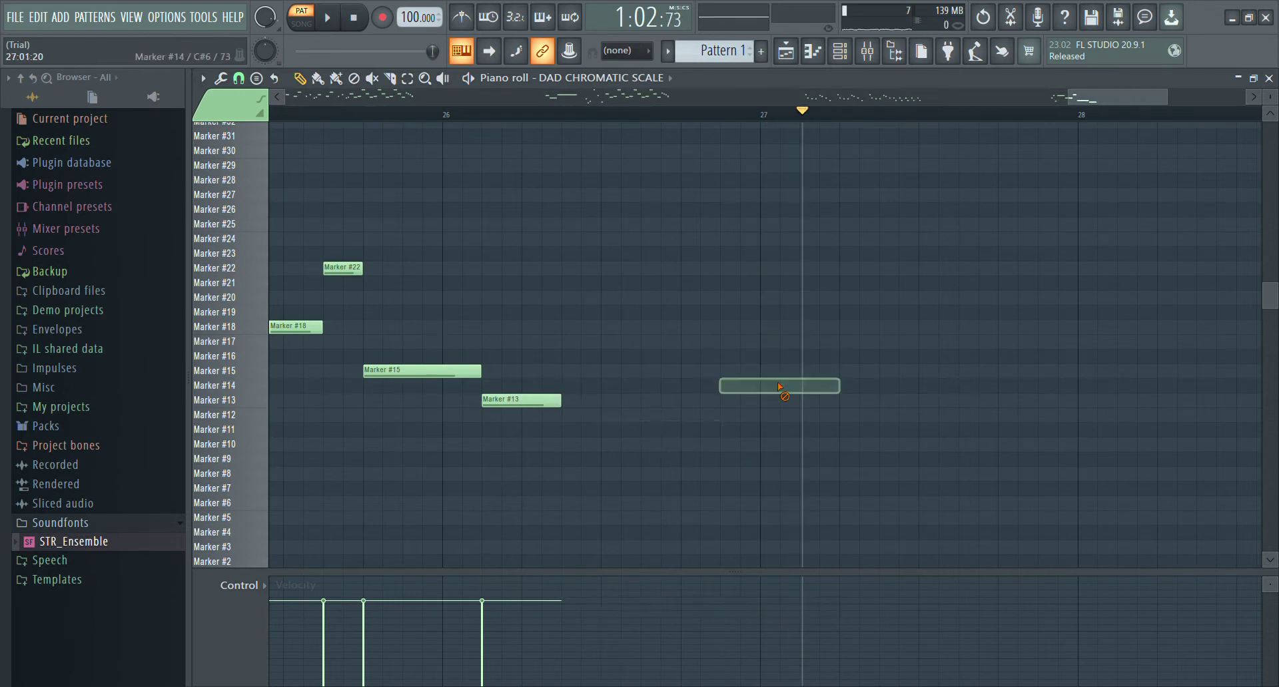
left_click(574, 433)
left_click_drag(651, 376, 655, 400)
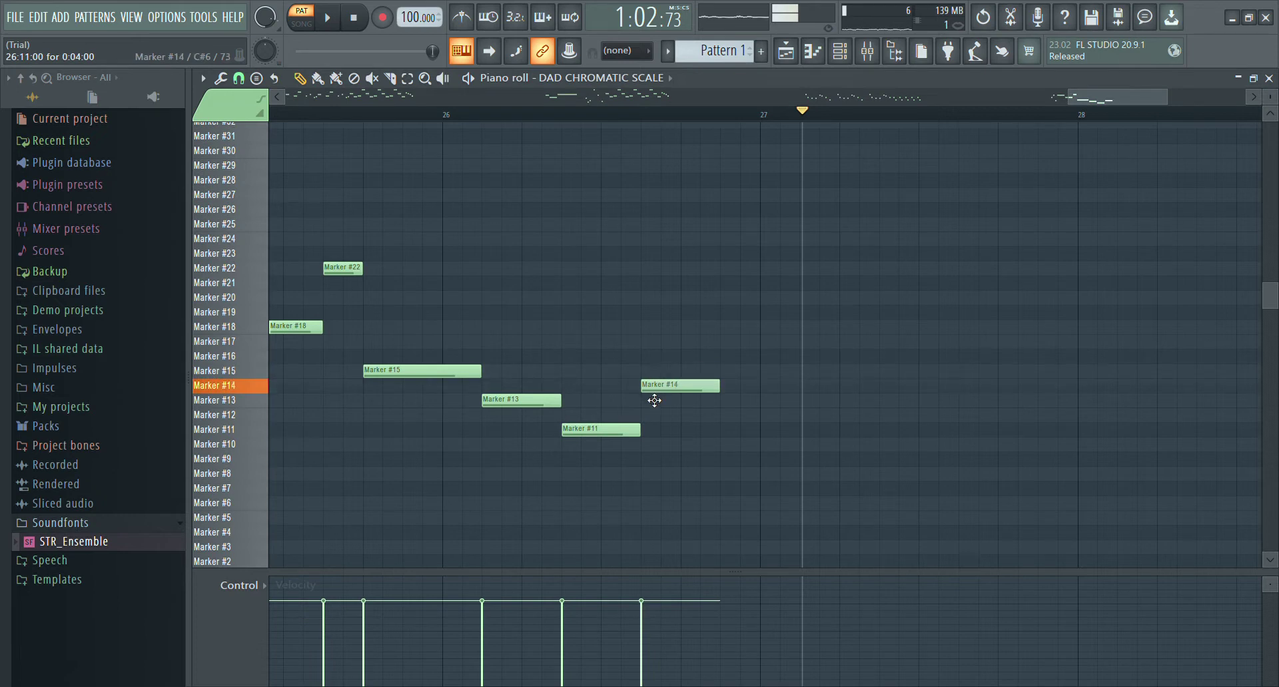
Play back the shortened notes starting from the long Marker #15 note in bar 25.
key("space")
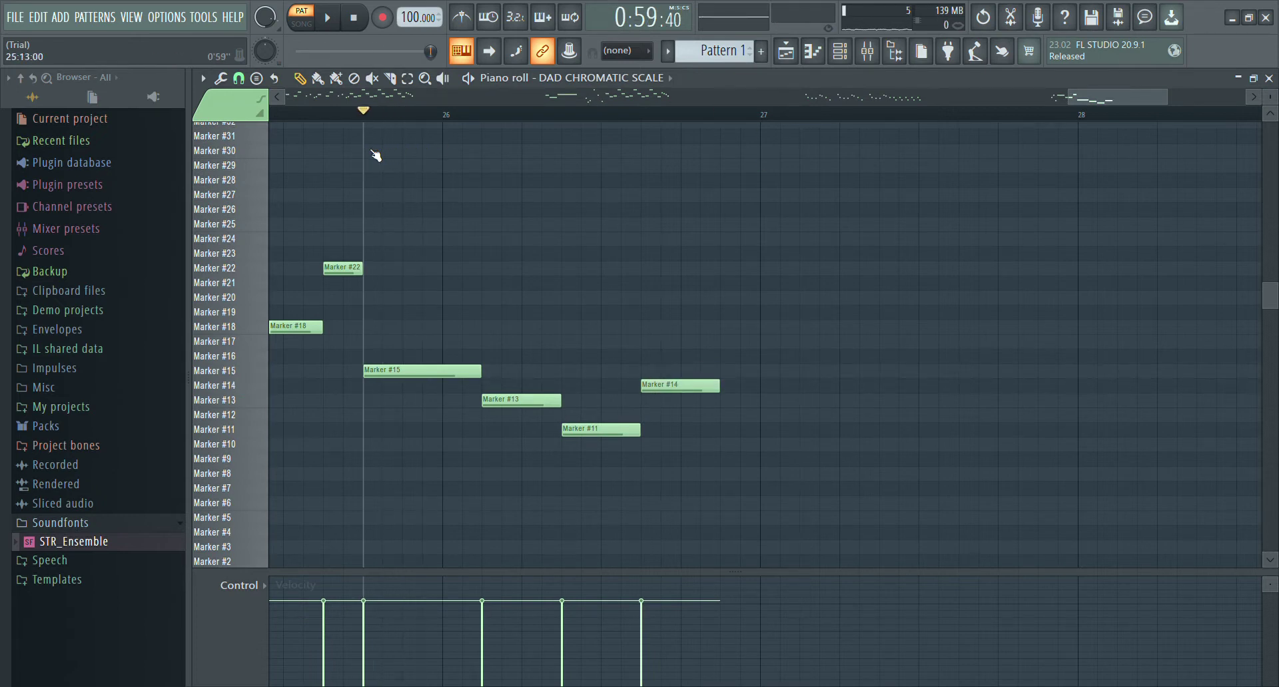
left_click(329, 16)
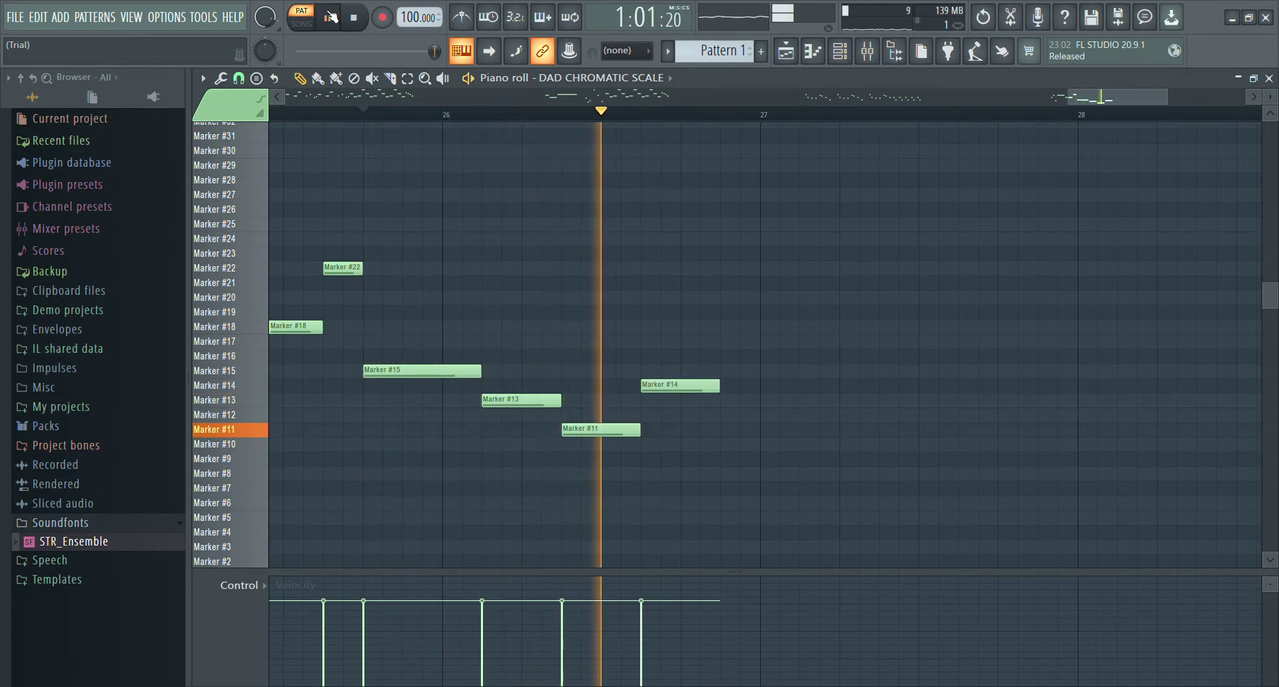
key("space")
Play back the whole revised phrase from the Marker #18 note just before bar 25.
left_click_drag(438, 51, 414, 51)
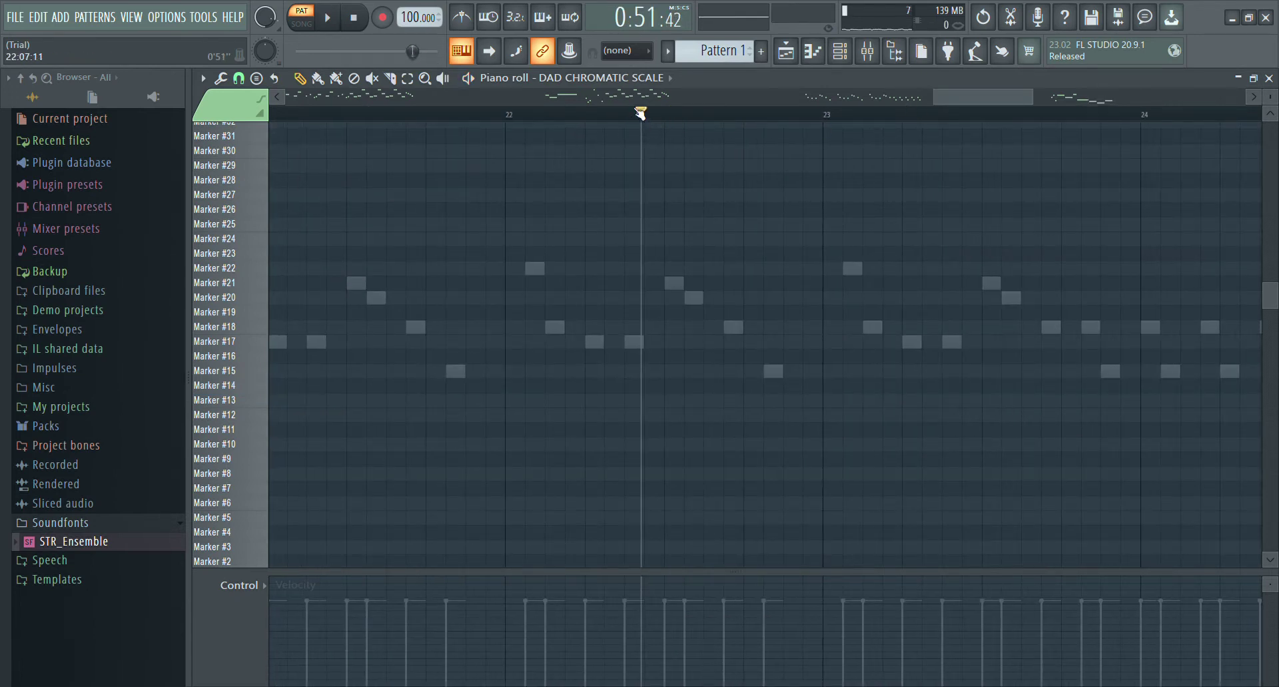
left_click_drag(716, 115, 976, 114)
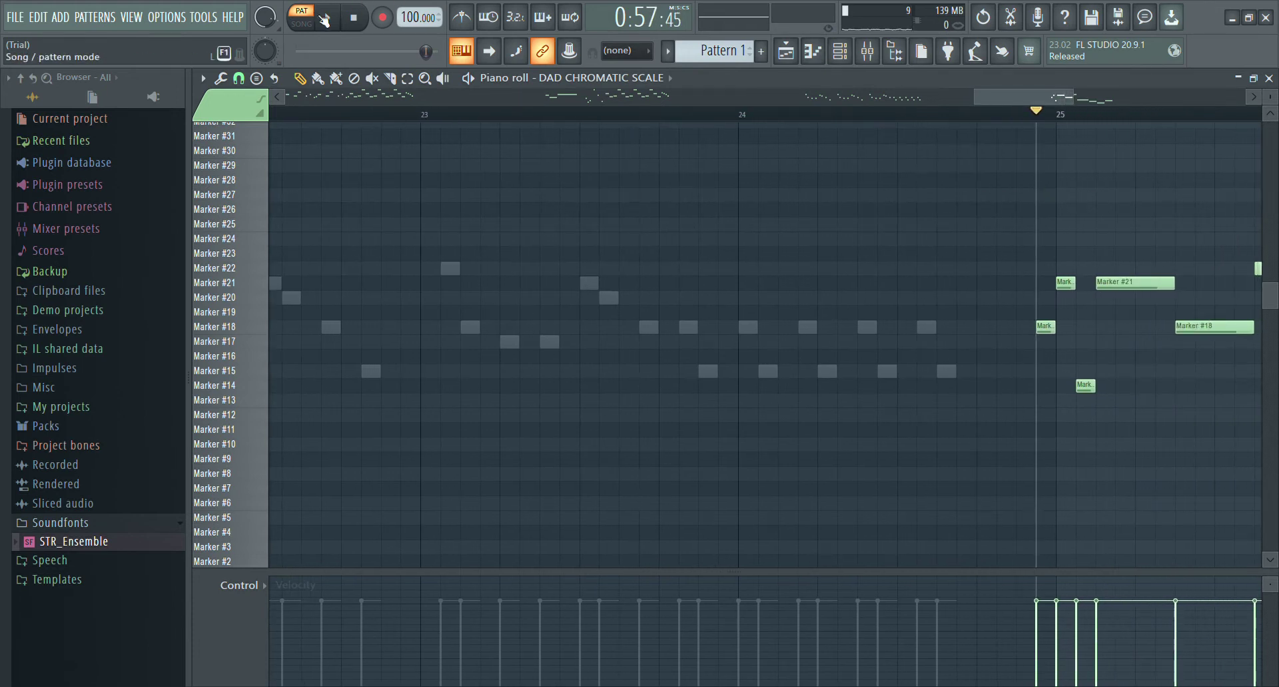
left_click(321, 18)
left_click_drag(1012, 89, 1092, 156)
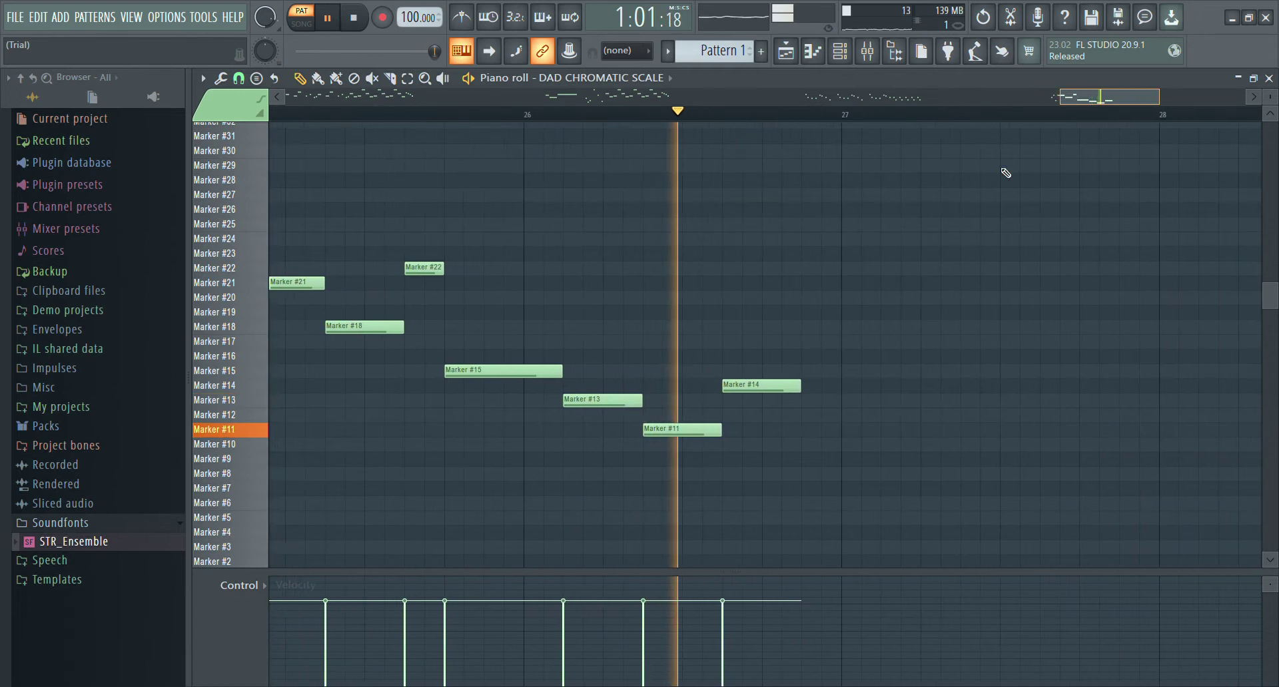
left_click(327, 18)
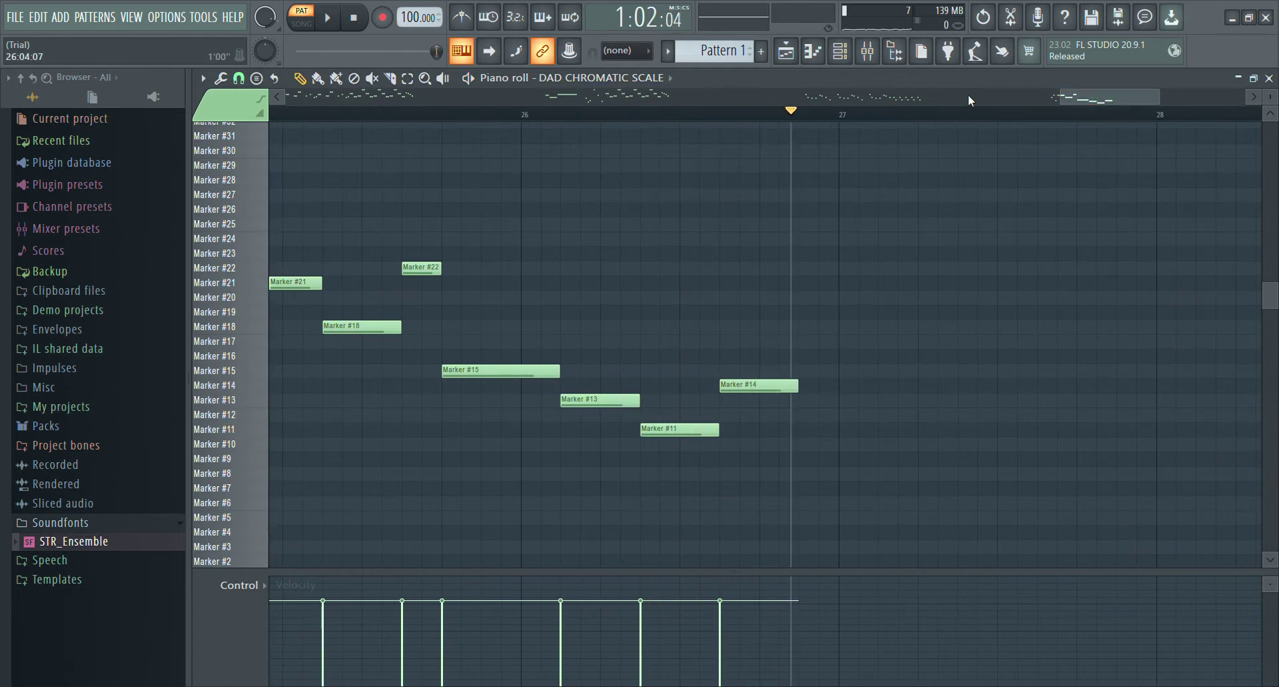
Copy the DAD CHROMATIC SCALE notes of bars 3 and 4 and paste them at the start of bar 27.
left_click_drag(1055, 95, 385, 154)
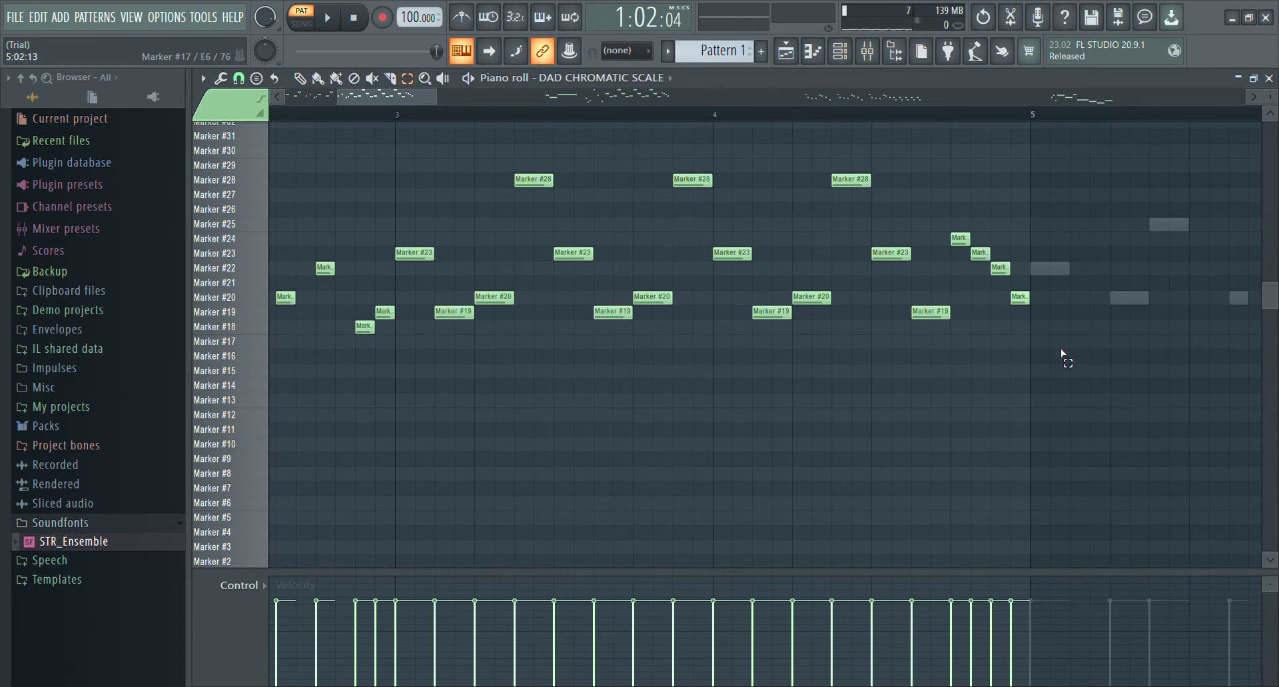
left_click_drag(389, 120, 731, 343)
left_click(390, 133)
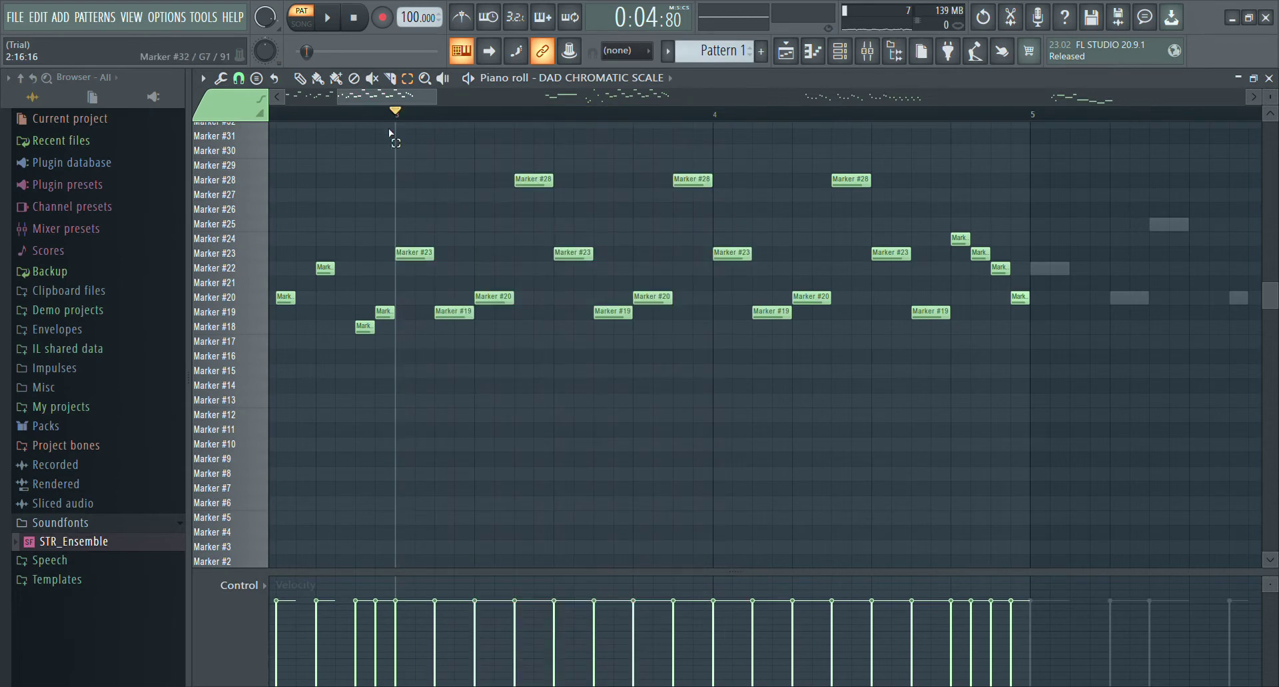
left_click_drag(402, 137, 1029, 465)
left_click_drag(413, 98, 1185, 369)
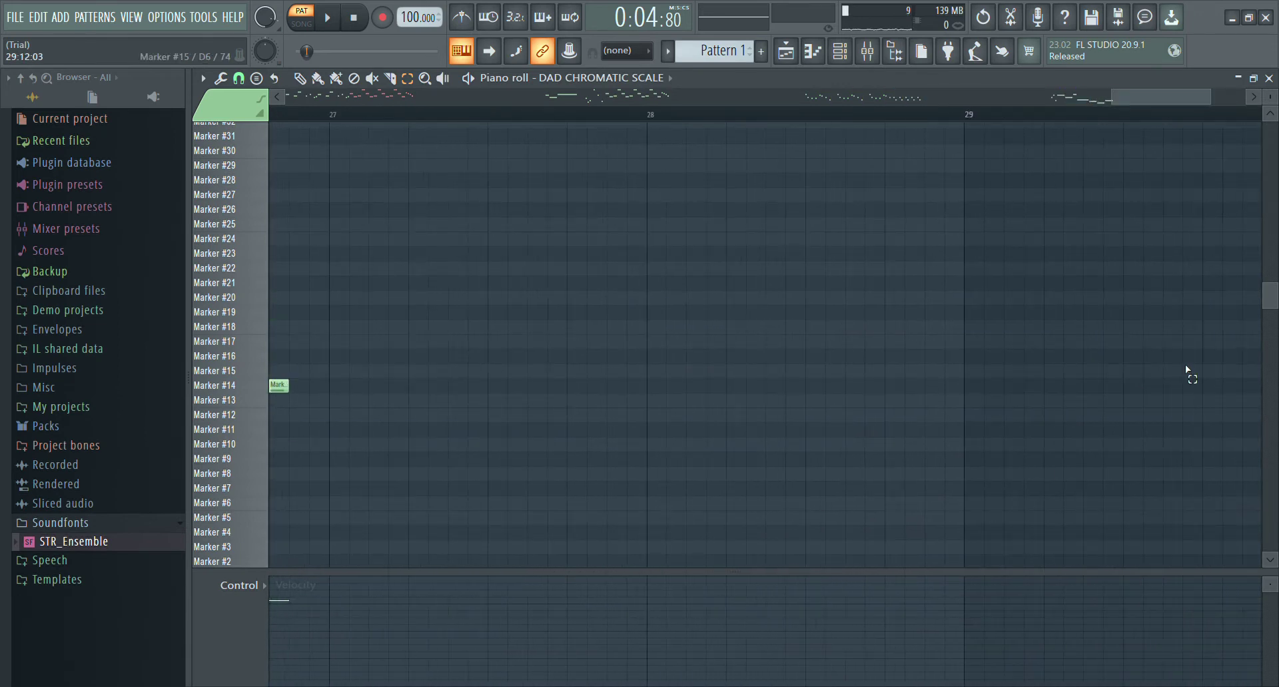
key("ctrl+v")
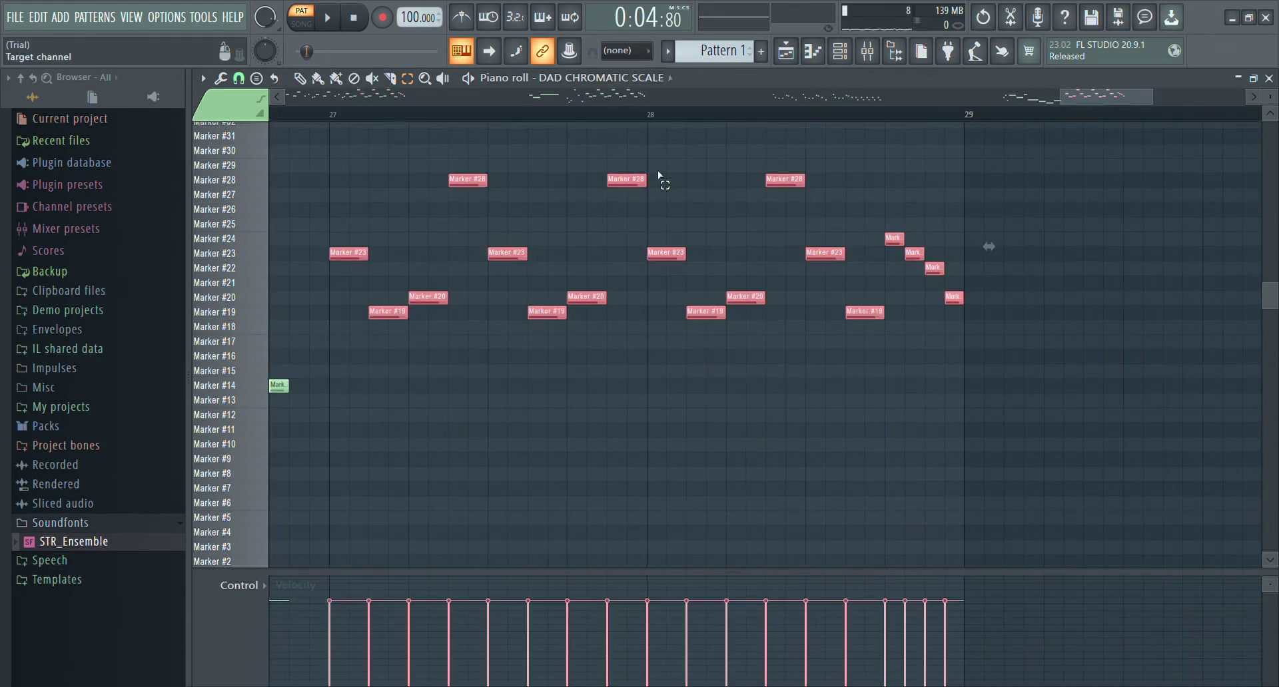
Deselect the pasted notes and play back the transition into bar 27 from the long Marker #15 note.
left_click(1048, 102)
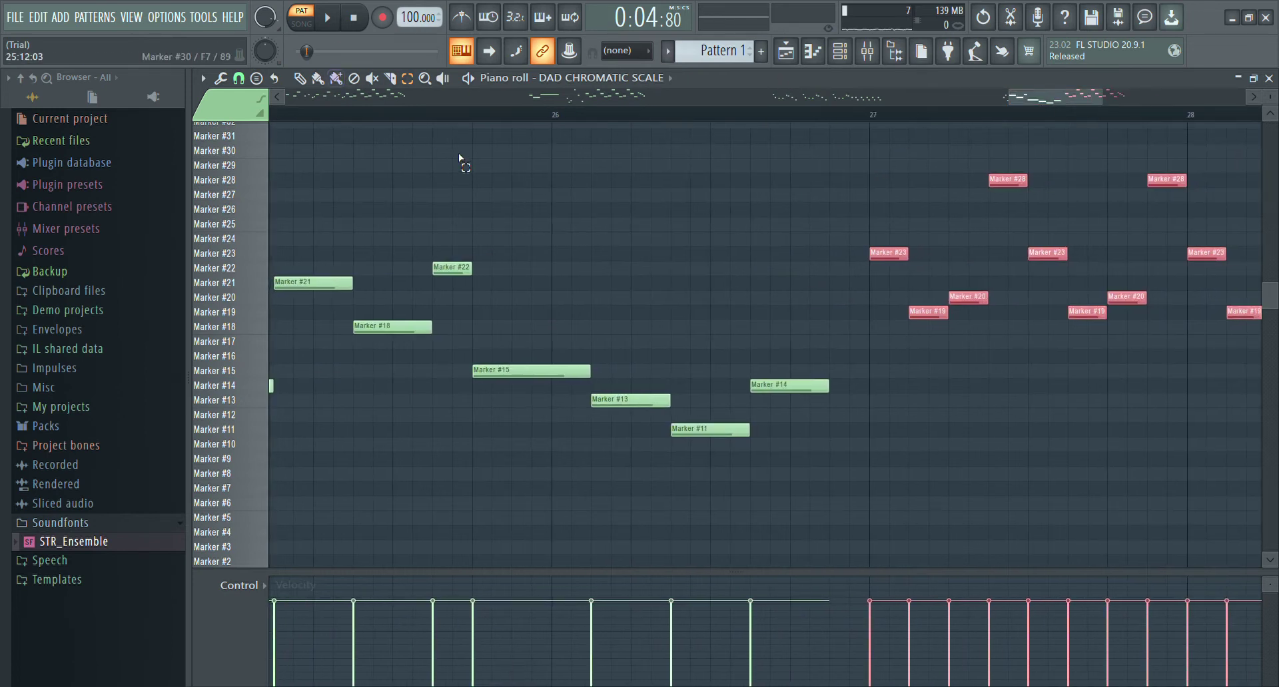
key("ctrl+d")
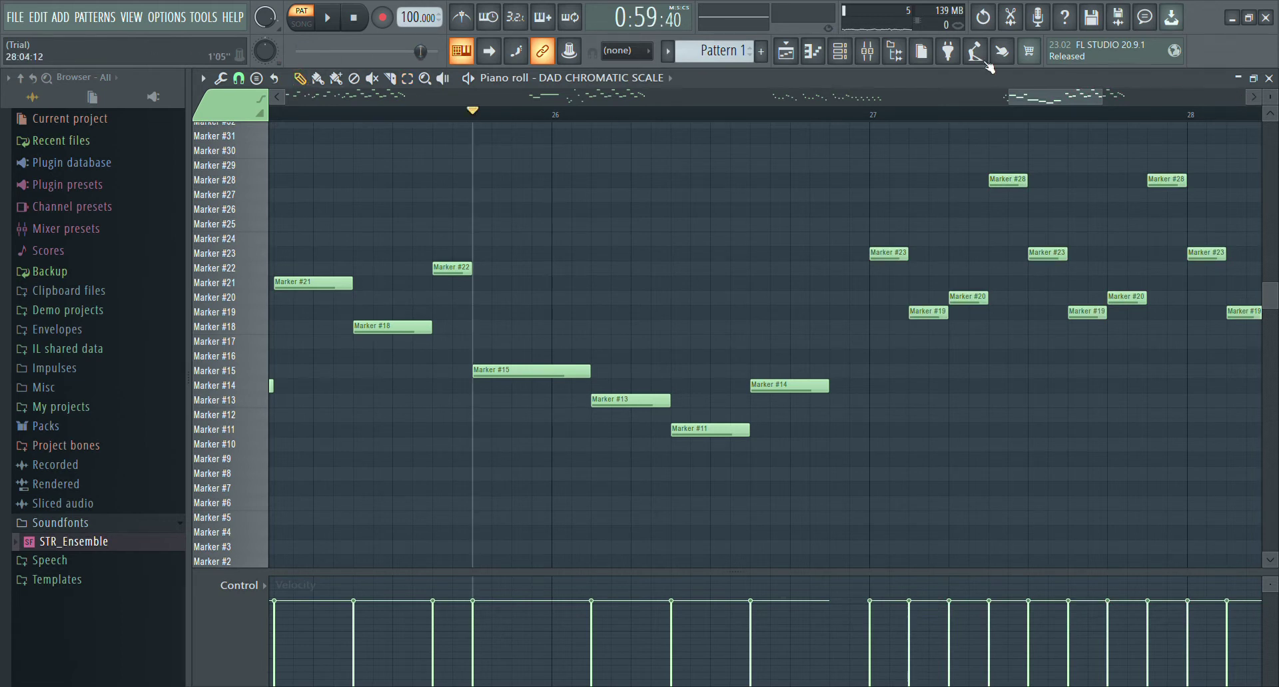
key("space")
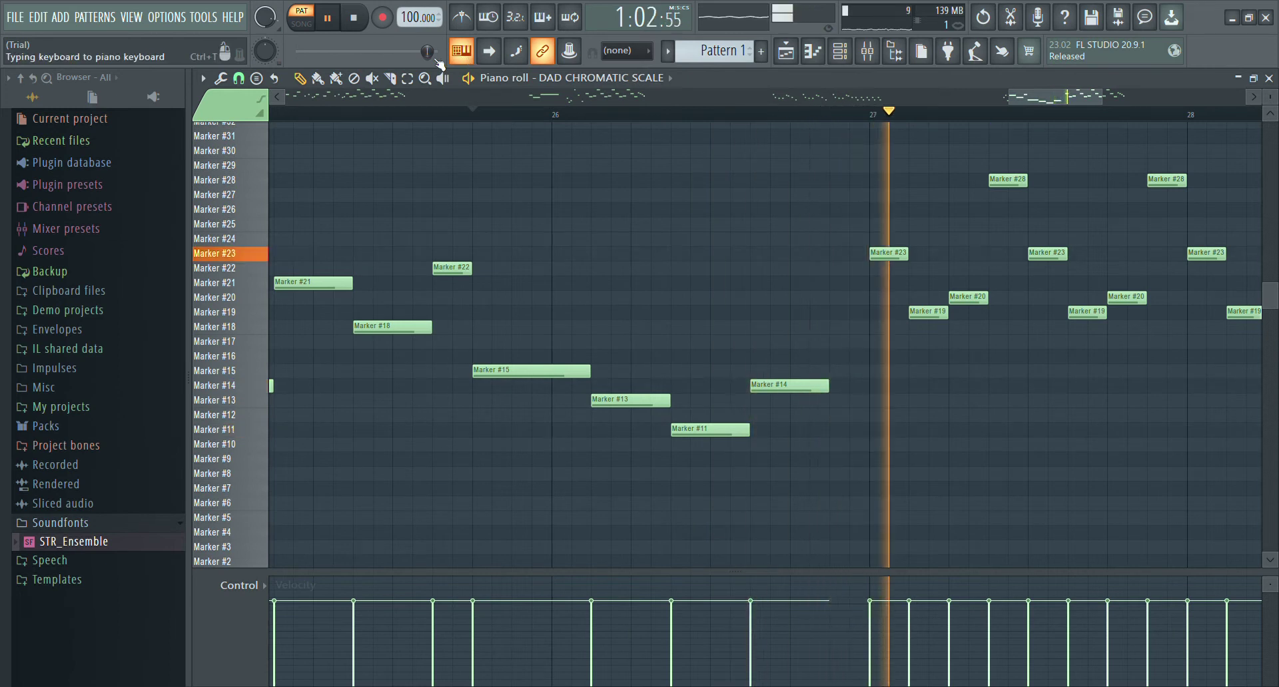
left_click(327, 20)
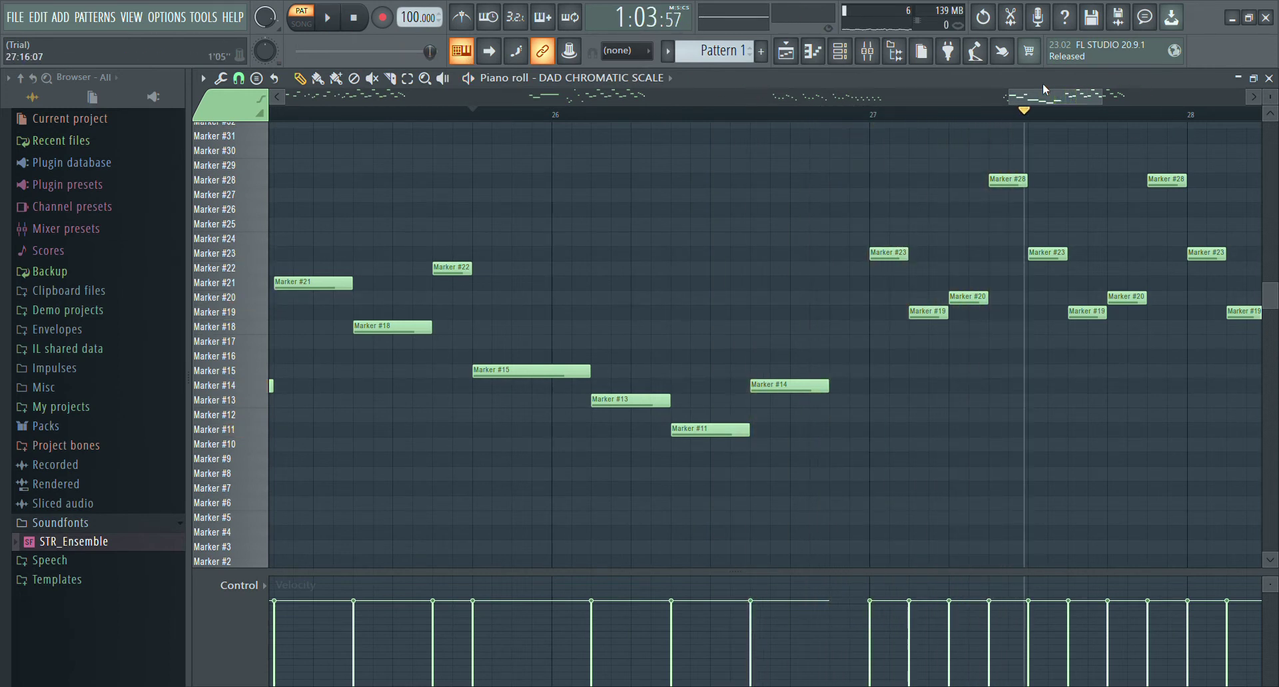
Move all the pasted notes two steps earlier to start directly after the four-step Marker #14 note, and deselect them.
left_click_drag(1028, 100, 1068, 94)
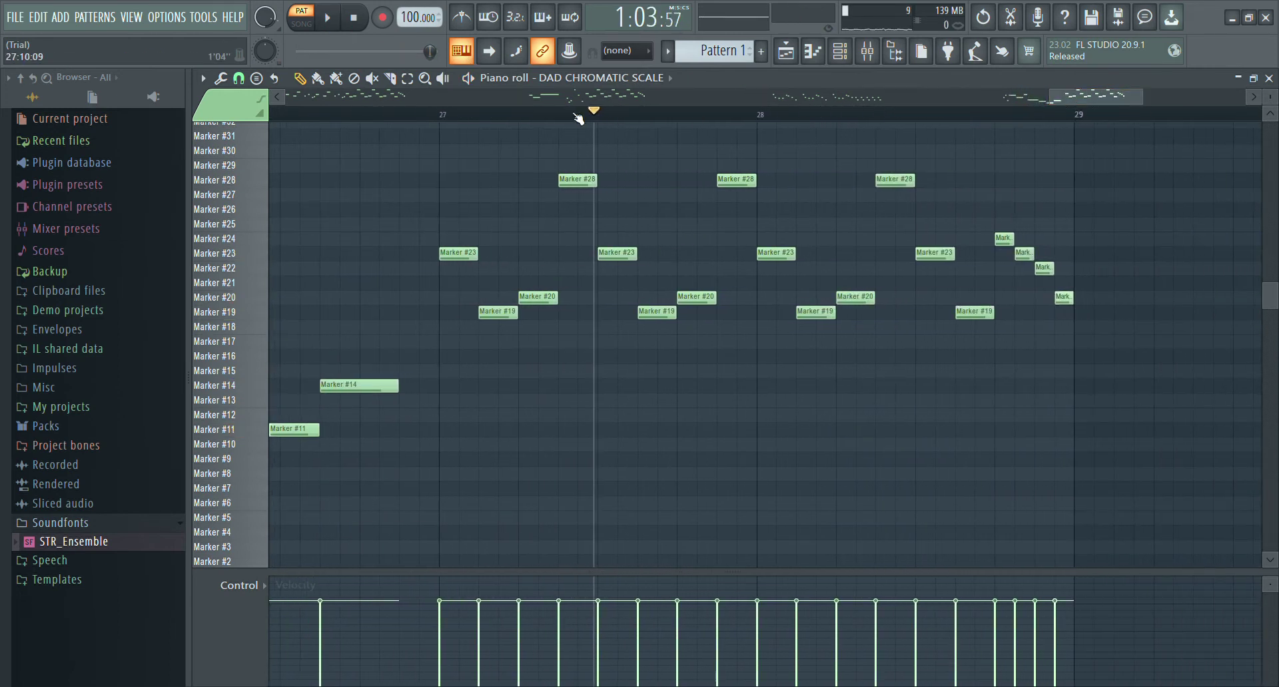
left_click_drag(1148, 422, 450, 160)
left_click_drag(457, 265, 417, 265)
left_click(377, 135)
right_click(380, 136)
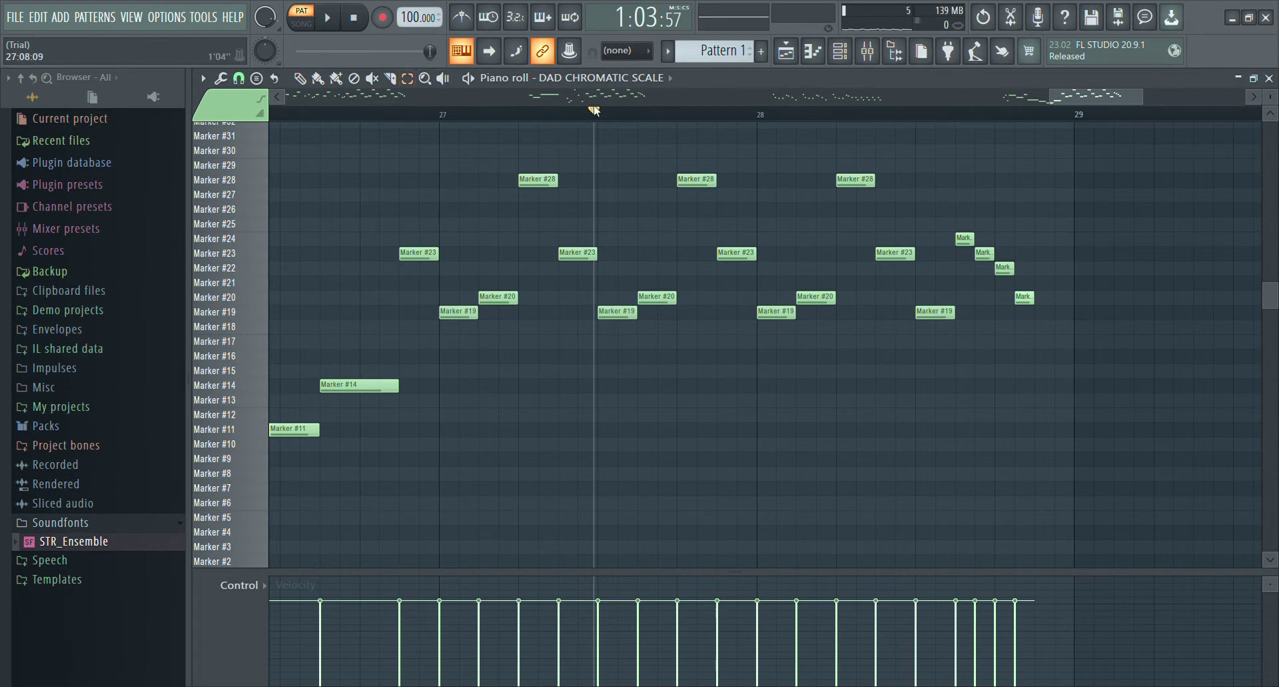
Play back the shifted notes starting from the Marker #14 note before bar 27.
left_click_drag(593, 110, 344, 148)
left_click(354, 116)
left_click(328, 19)
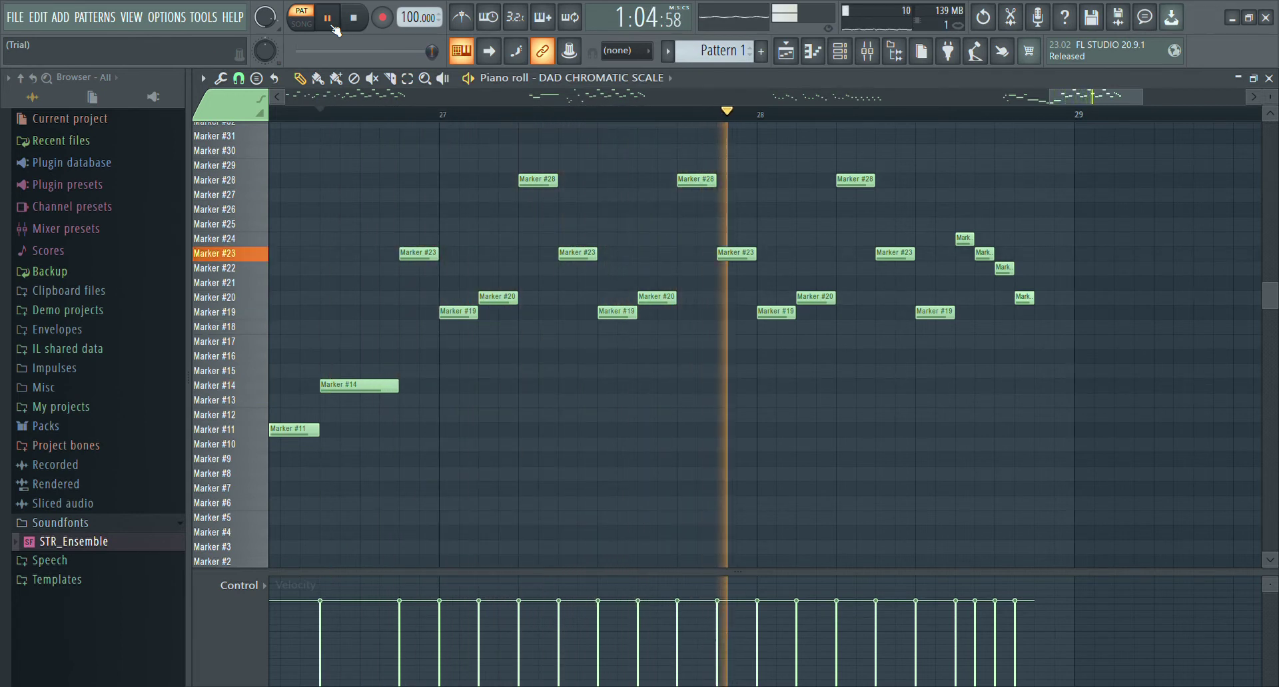
key("space")
Select and copy the whole DAD CHROMATIC SCALE phrase from just before bar 25 to the end of bar 28.
scroll(608, 196, "down", 4)
scroll(1218, 284, "up", 3)
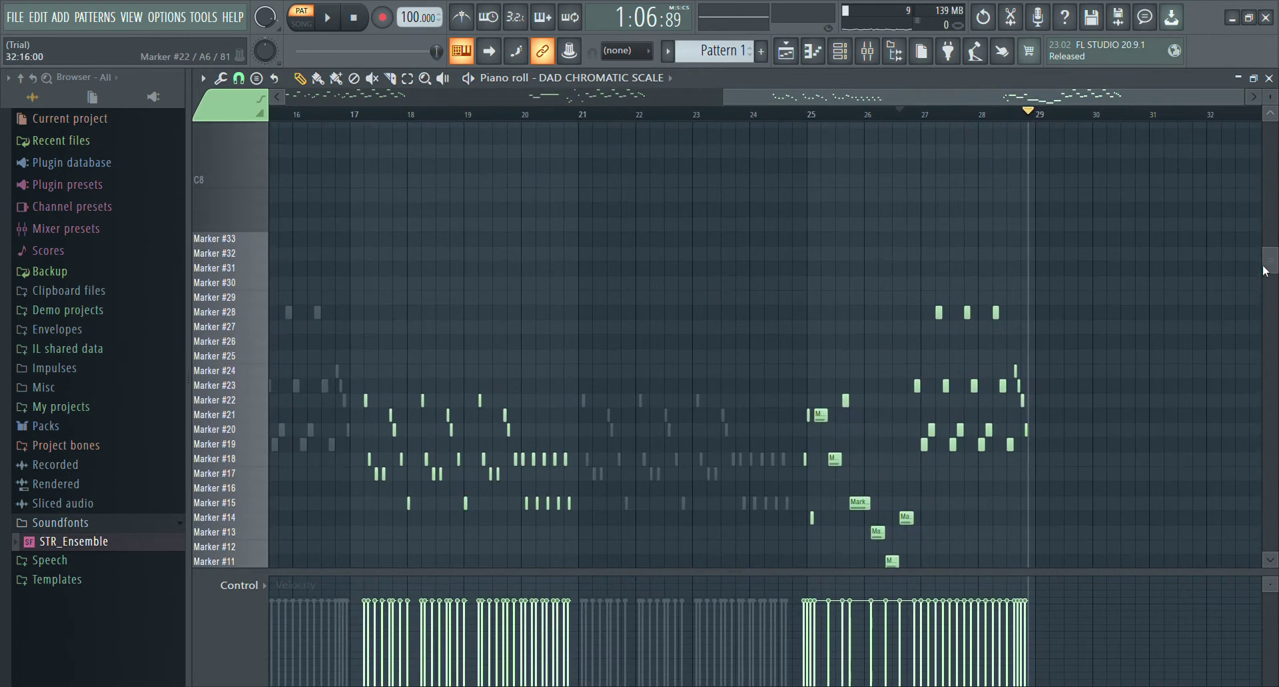
scroll(1218, 283, "up", 1)
scroll(1102, 285, "down", 2)
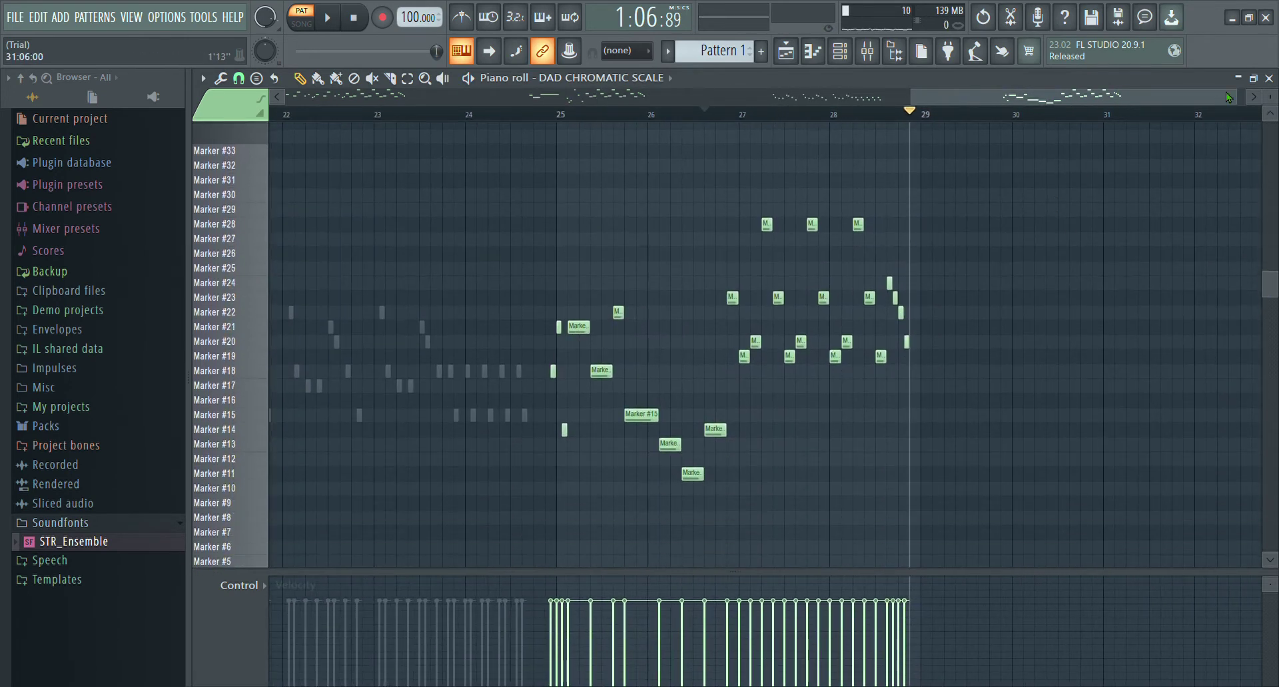
scroll(1127, 208, "up", 2)
scroll(1085, 208, "down", 1)
left_click_drag(865, 142, 340, 534)
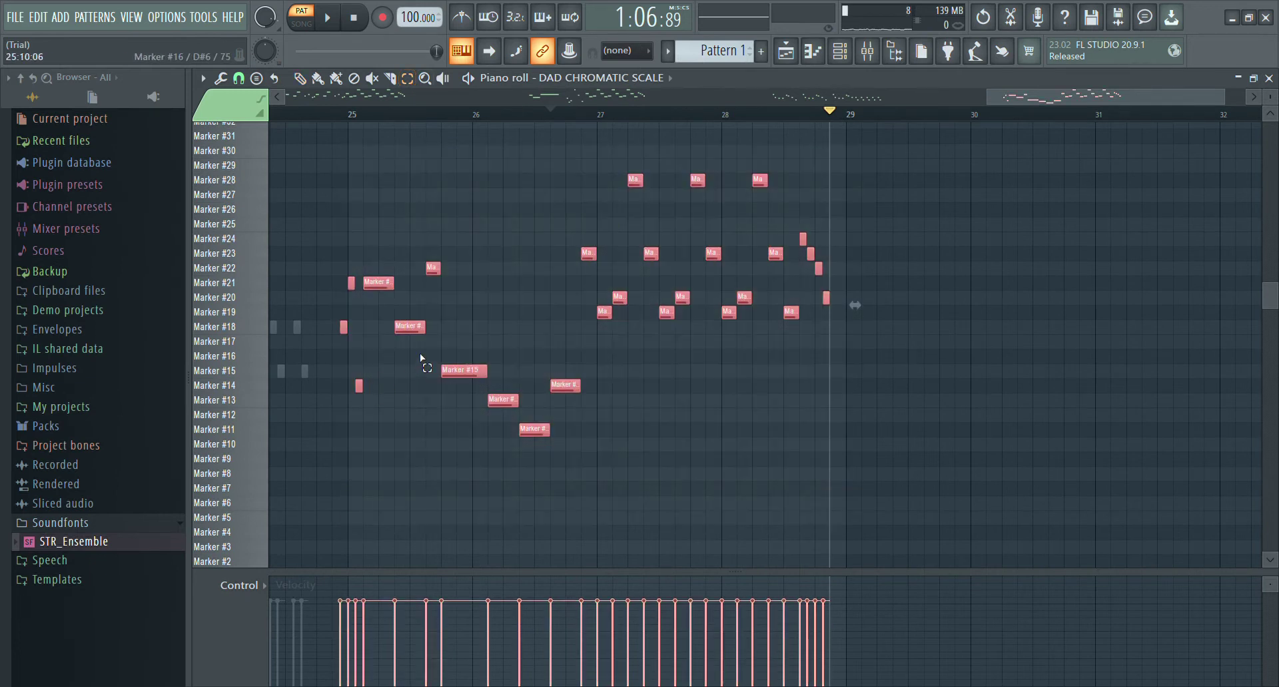
scroll(466, 363, "up", 4)
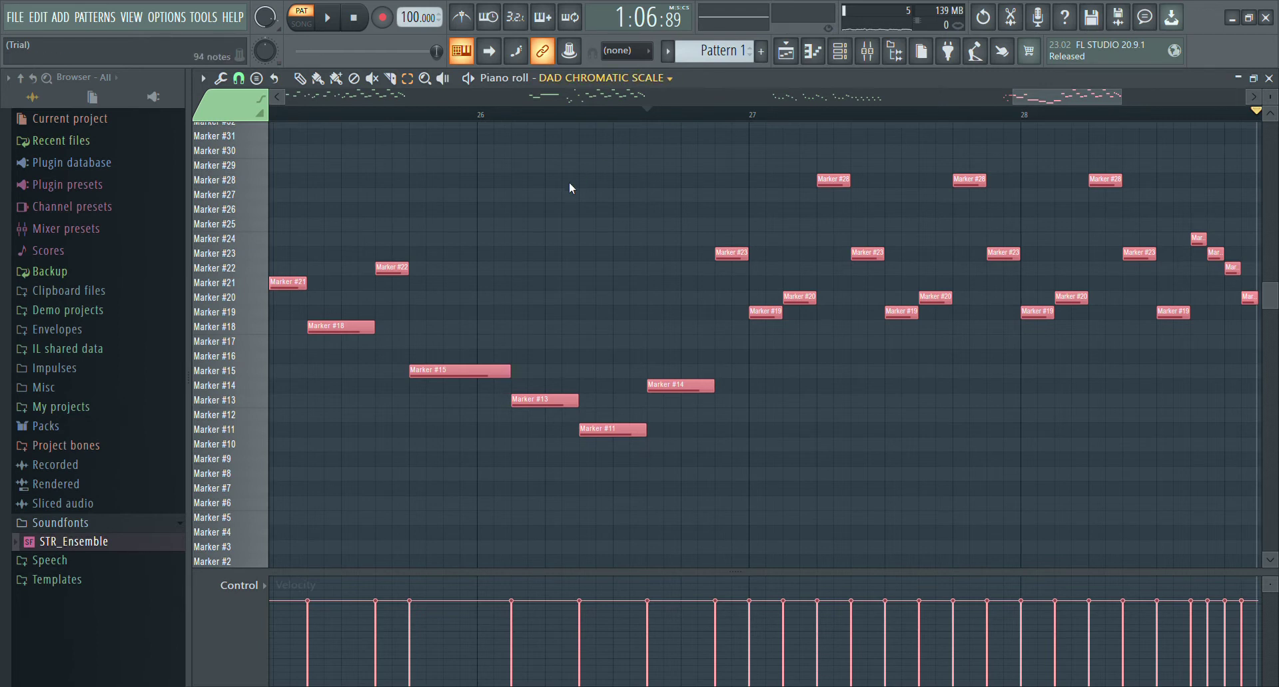
Paste the copied phrase into the BOYFRIEND CHROMATIC SCALE channel and move it to start at bar 29.
key("alt+Down")
left_click_drag(1031, 104, 1138, 152)
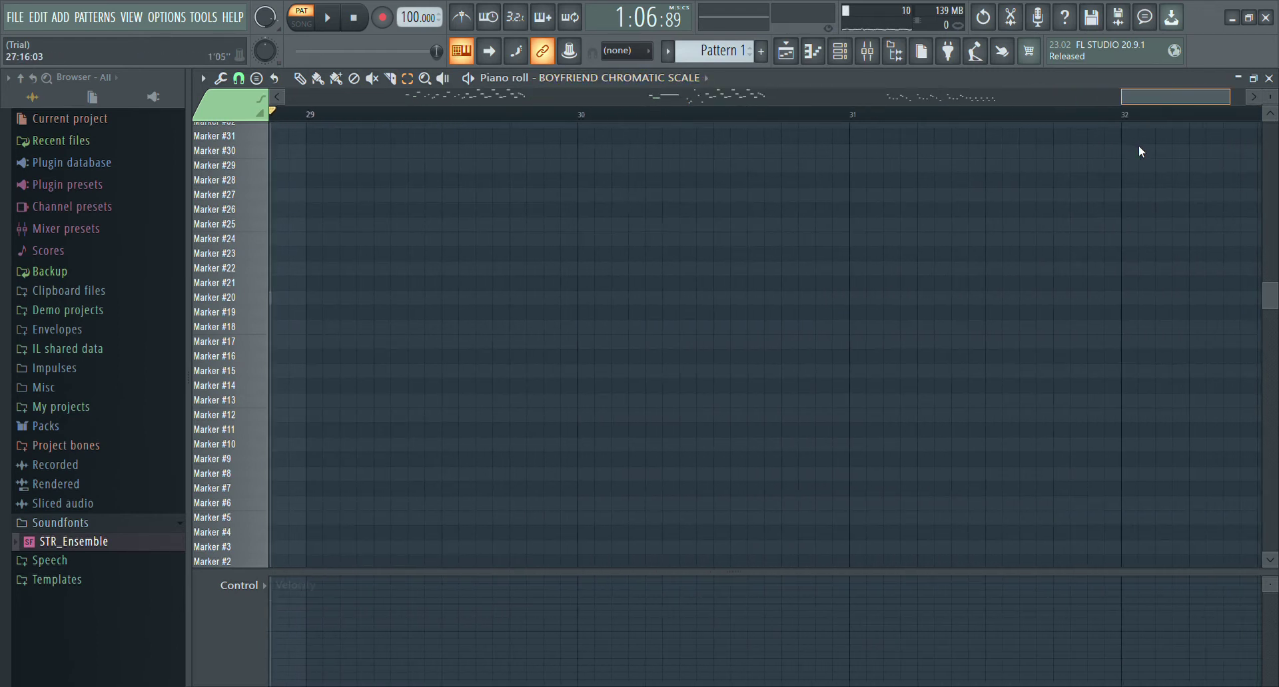
key("ctrl+v")
key("ctrl+z")
left_click(1044, 99)
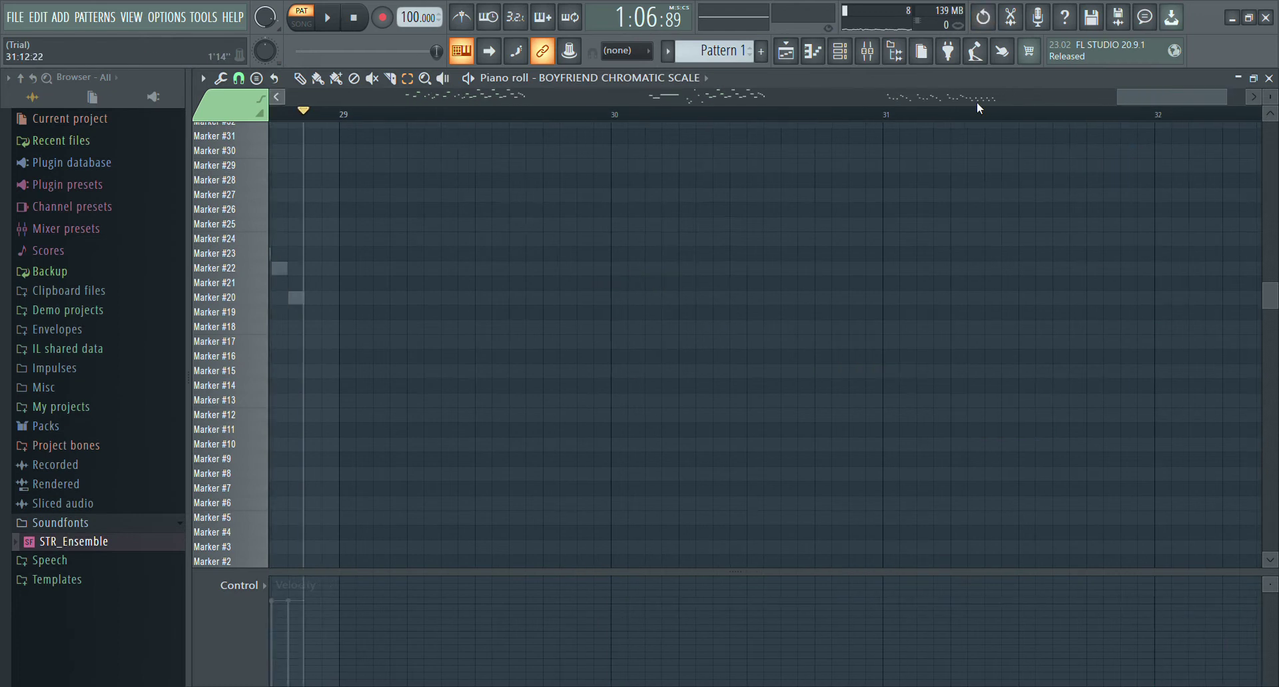
key("ctrl+v")
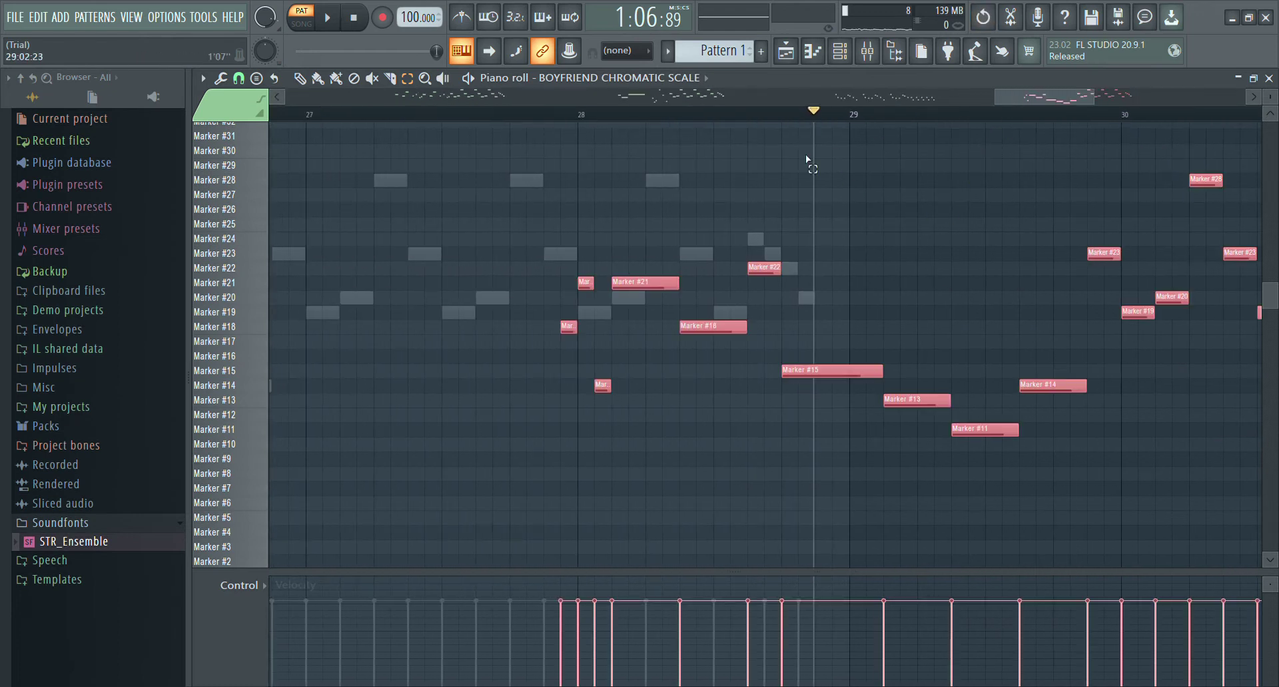
left_click_drag(570, 340, 859, 339)
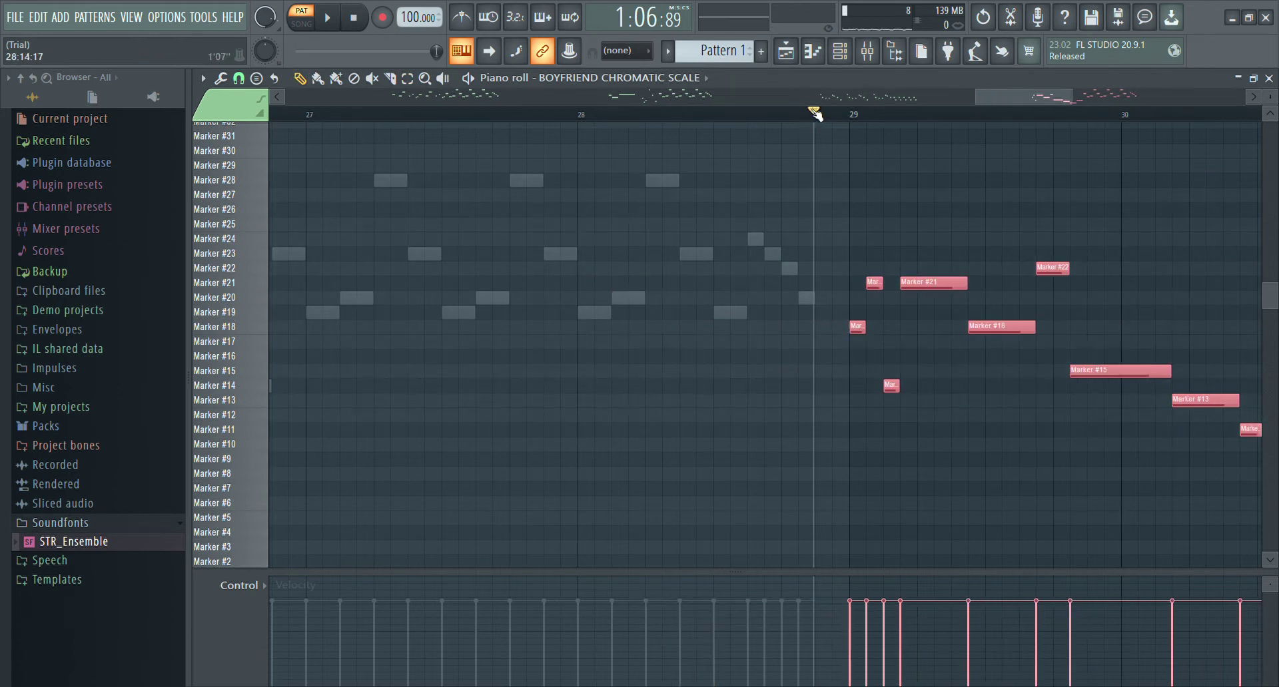
Play back the pasted BOYFRIEND CHROMATIC SCALE phrase from just before bar 29 to the end of bar 32.
left_click(327, 20)
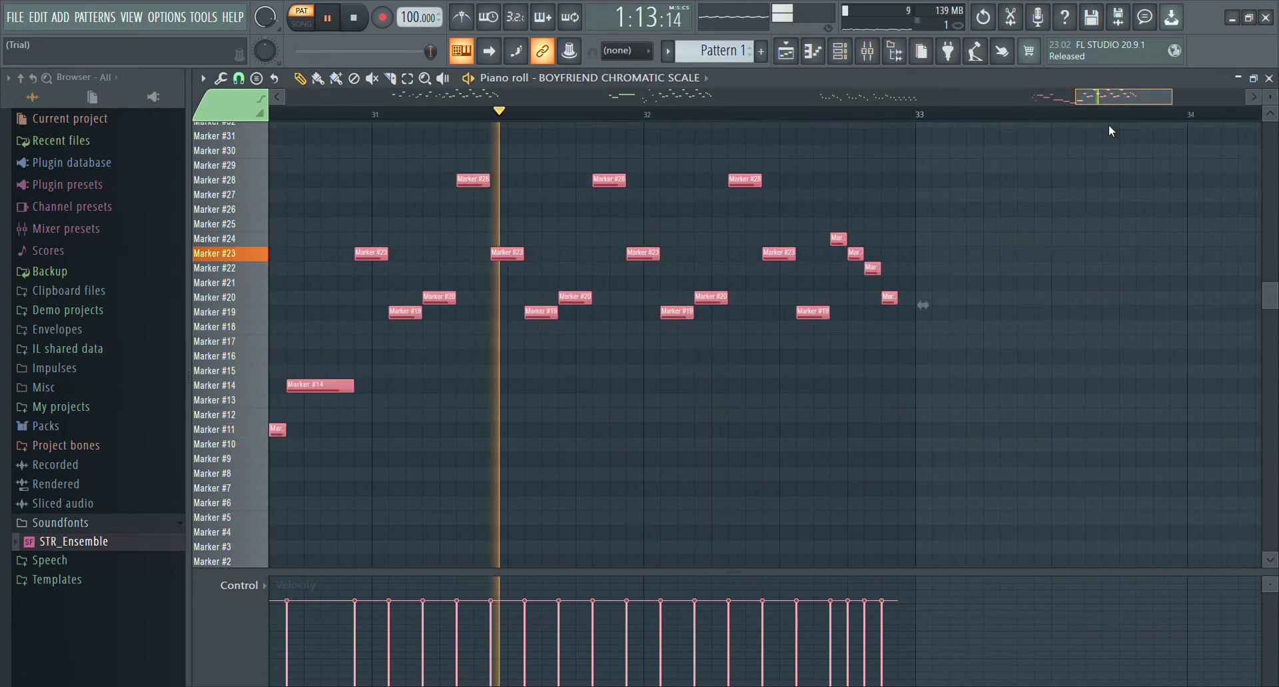
left_click(330, 20)
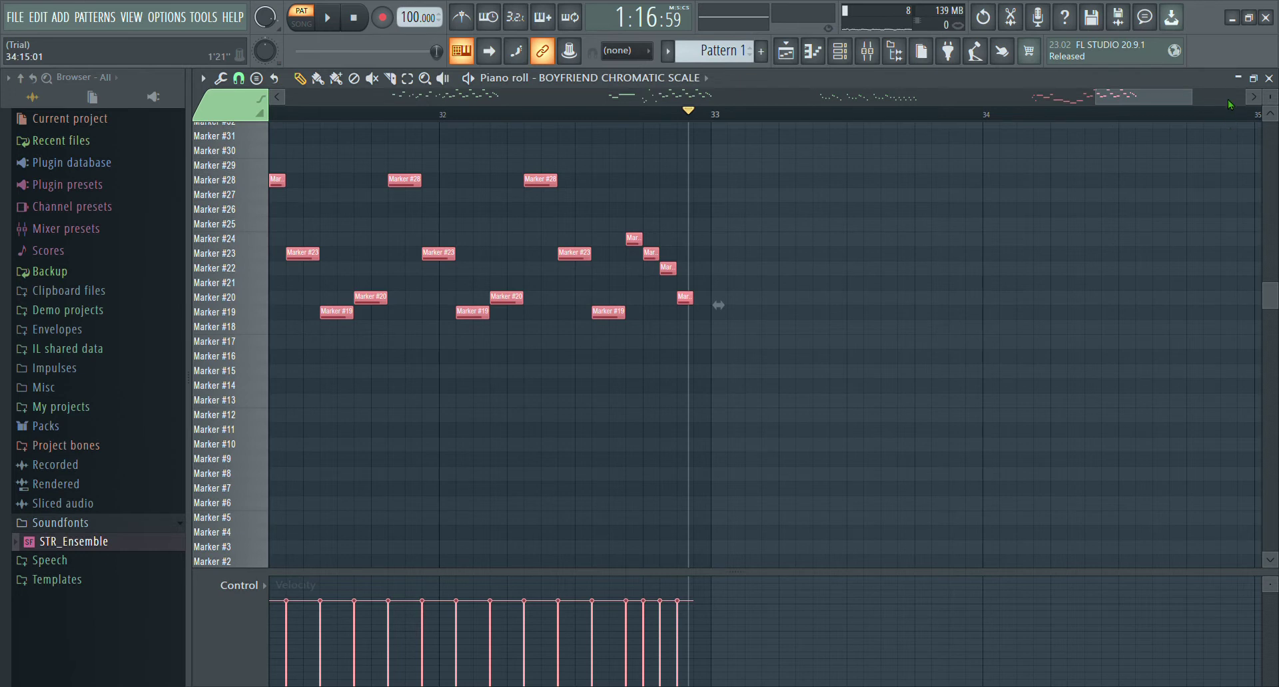
Select and copy the BOYFRIEND CHROMATIC SCALE notes in bars 5 and 6.
left_click(989, 103)
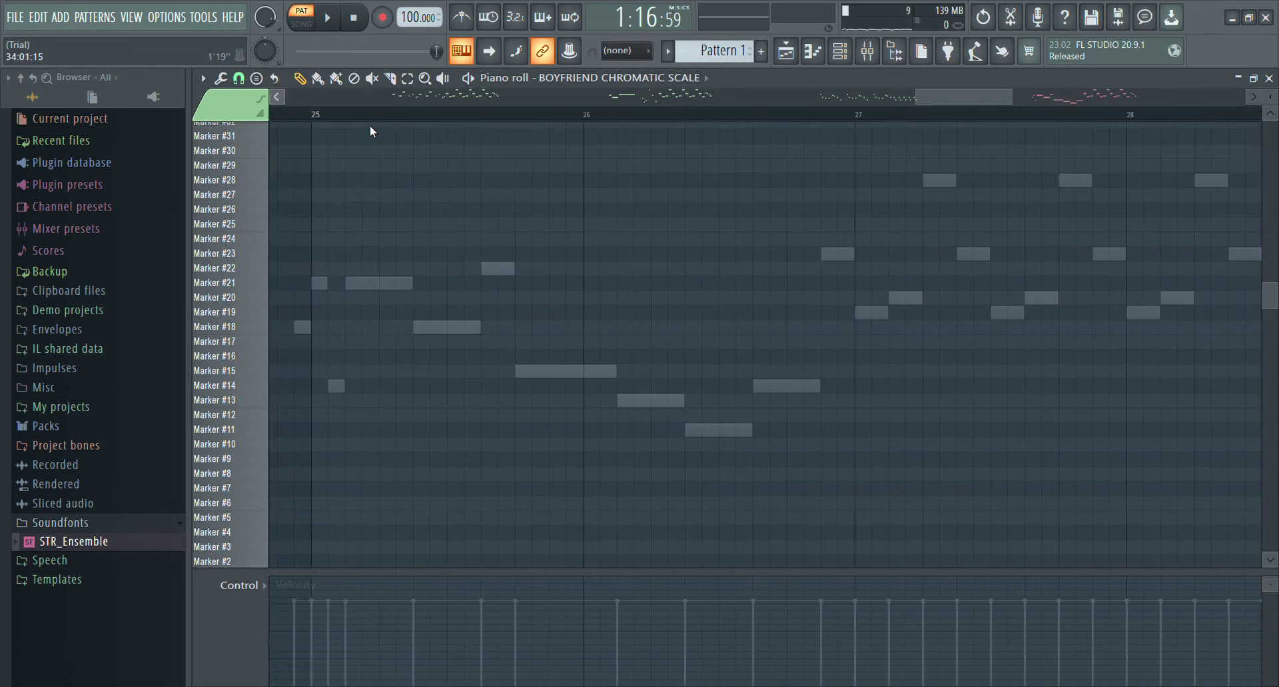
scroll(369, 125, "up", 8)
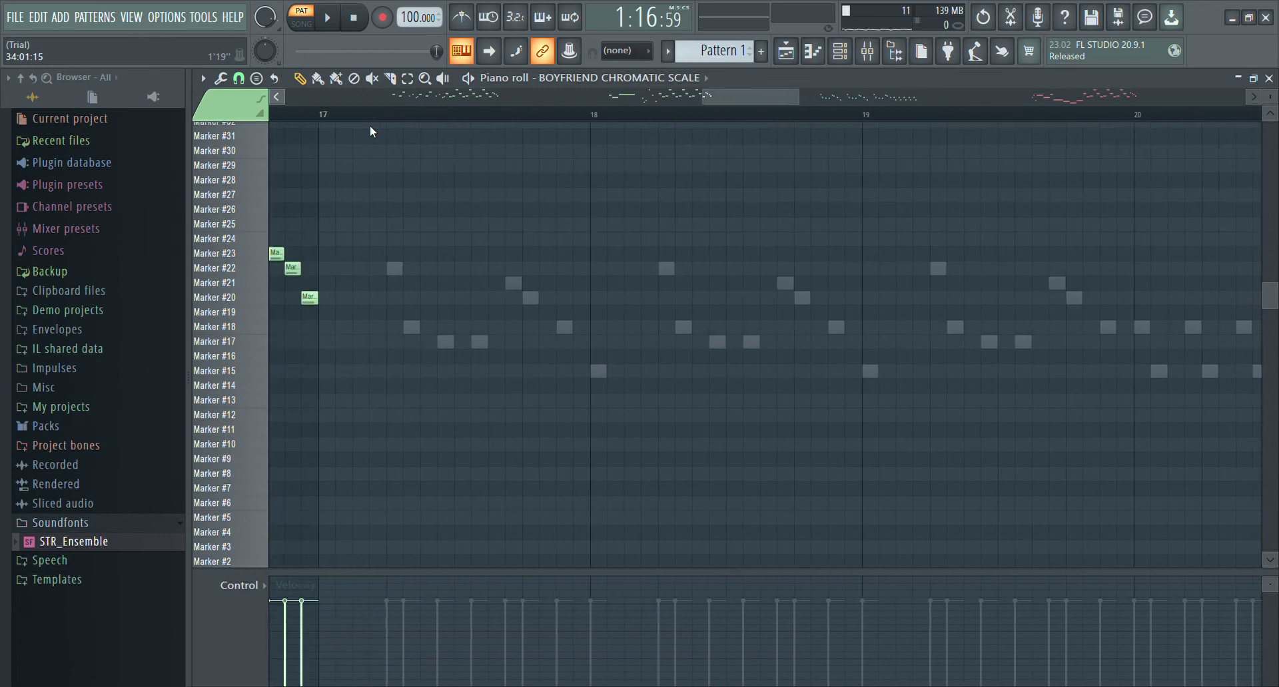
scroll(369, 125, "up", 4)
left_click_drag(654, 97, 457, 156)
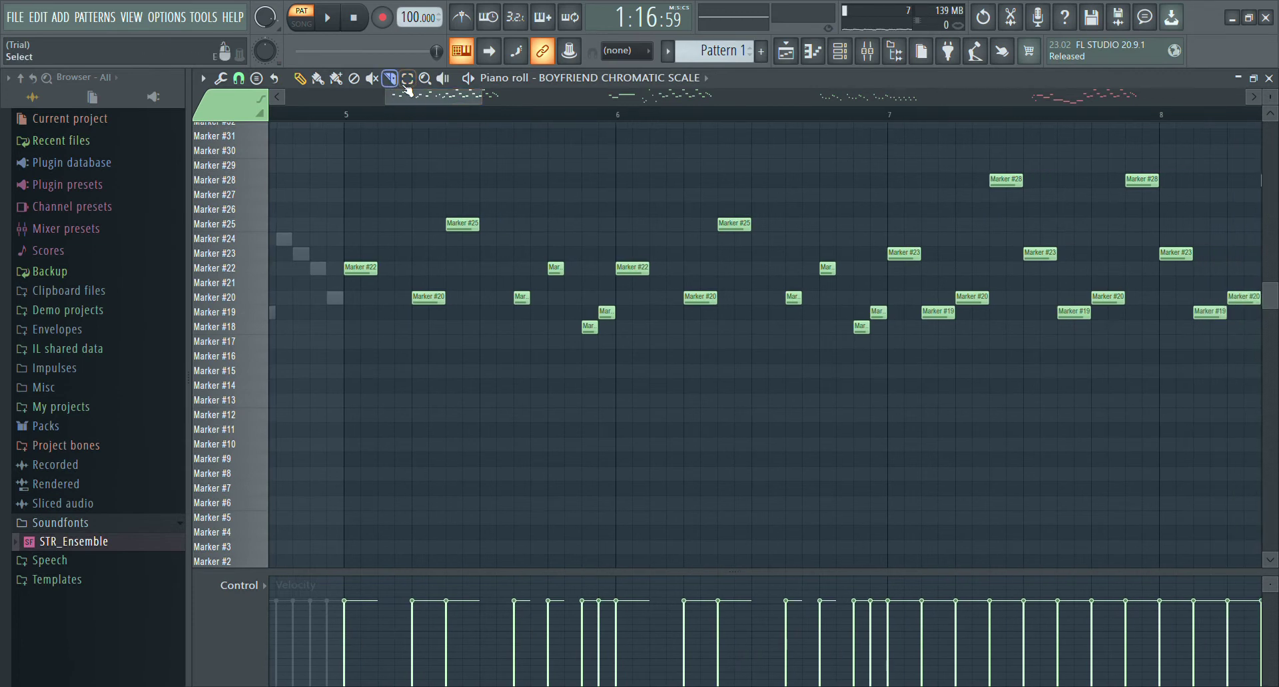
left_click_drag(346, 142, 870, 453)
Switch to the DAD CHROMATIC SCALE channel, look back through its earlier phrases, and play the one starting at bar 9.
left_click_drag(452, 115, 1192, 213)
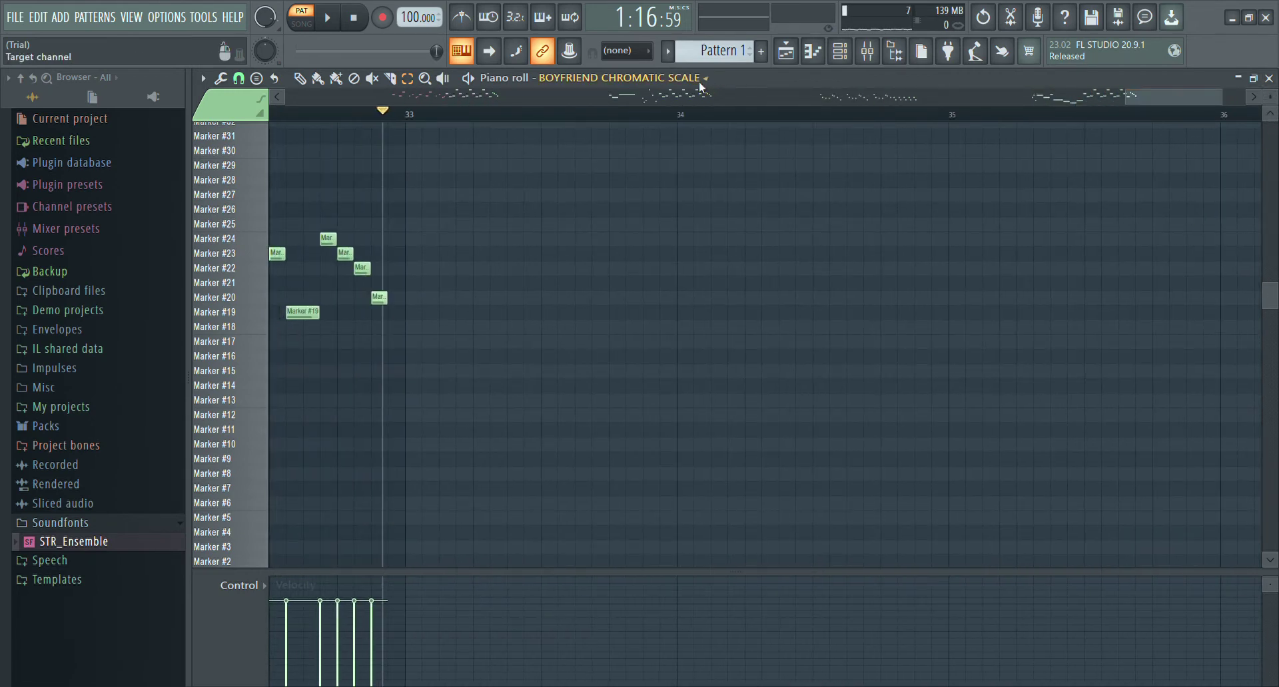
key("Down")
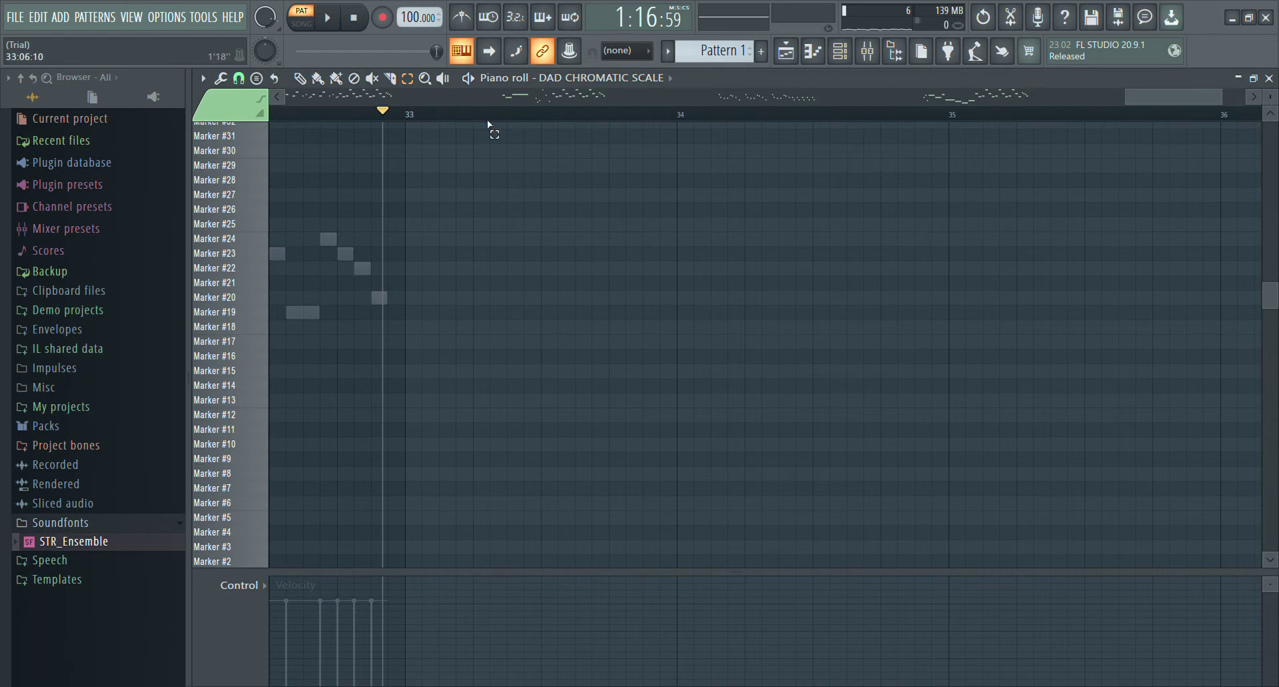
scroll(520, 90, "up", 5)
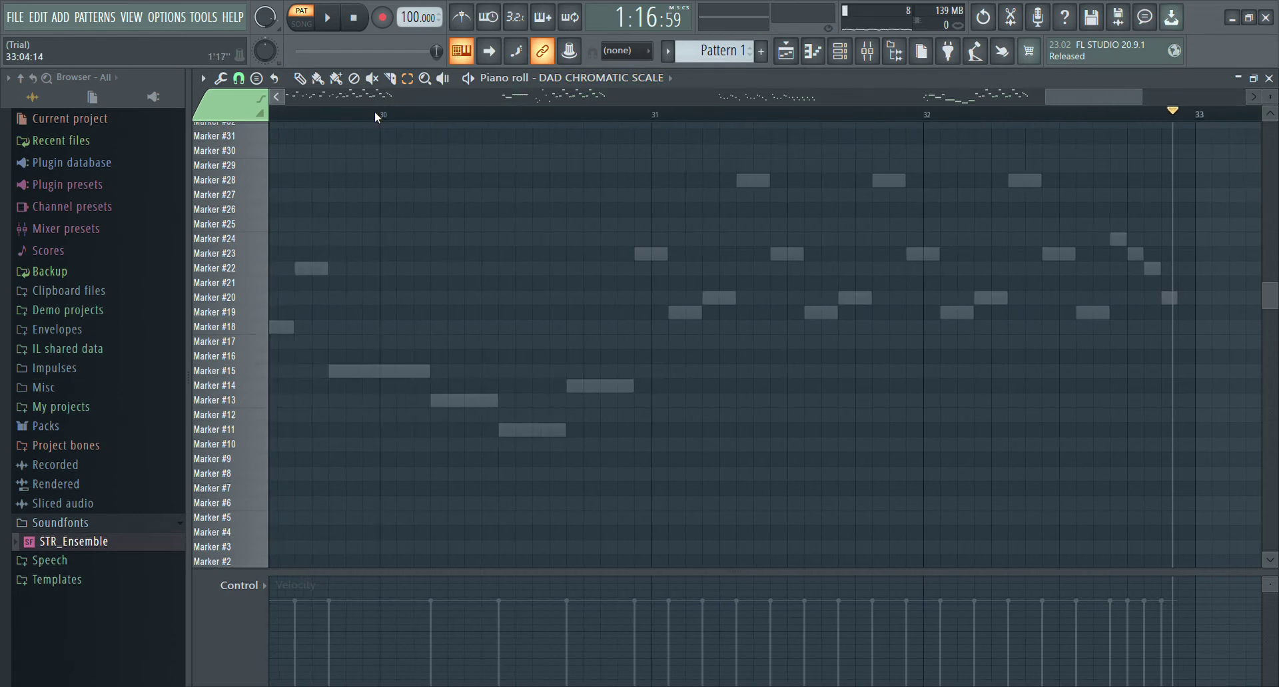
scroll(322, 110, "up", 8)
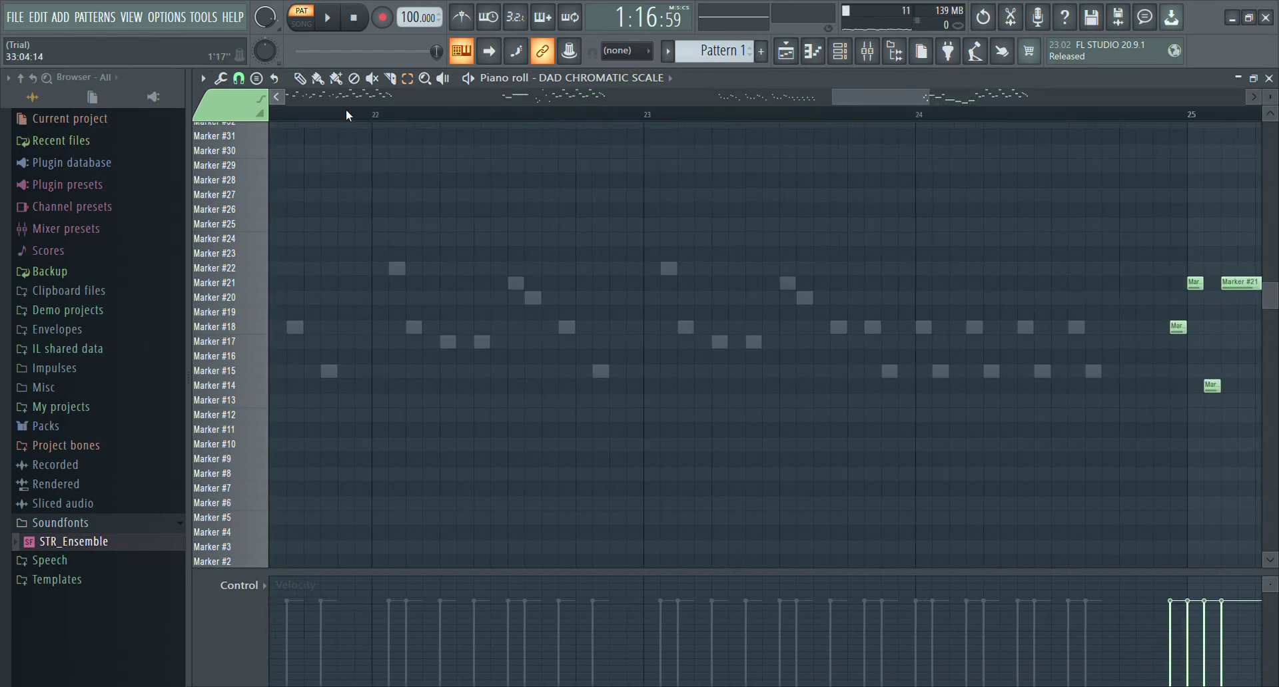
scroll(365, 106, "up", 8)
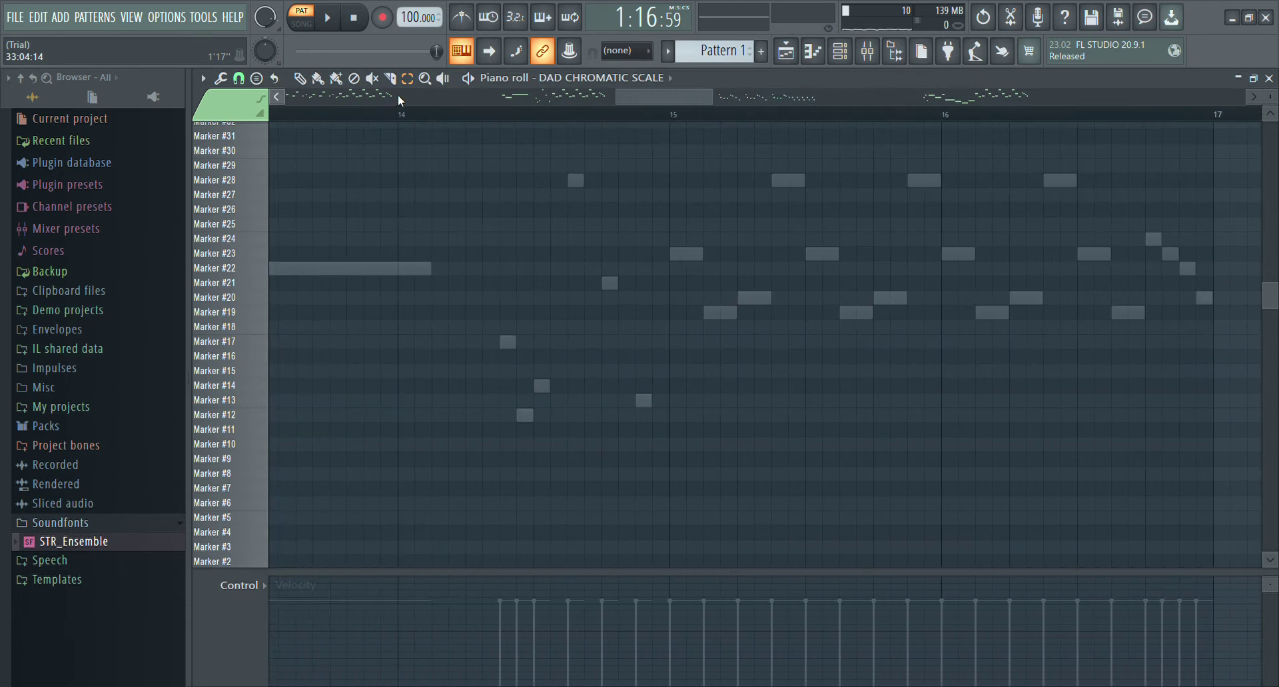
scroll(401, 93, "up", 3)
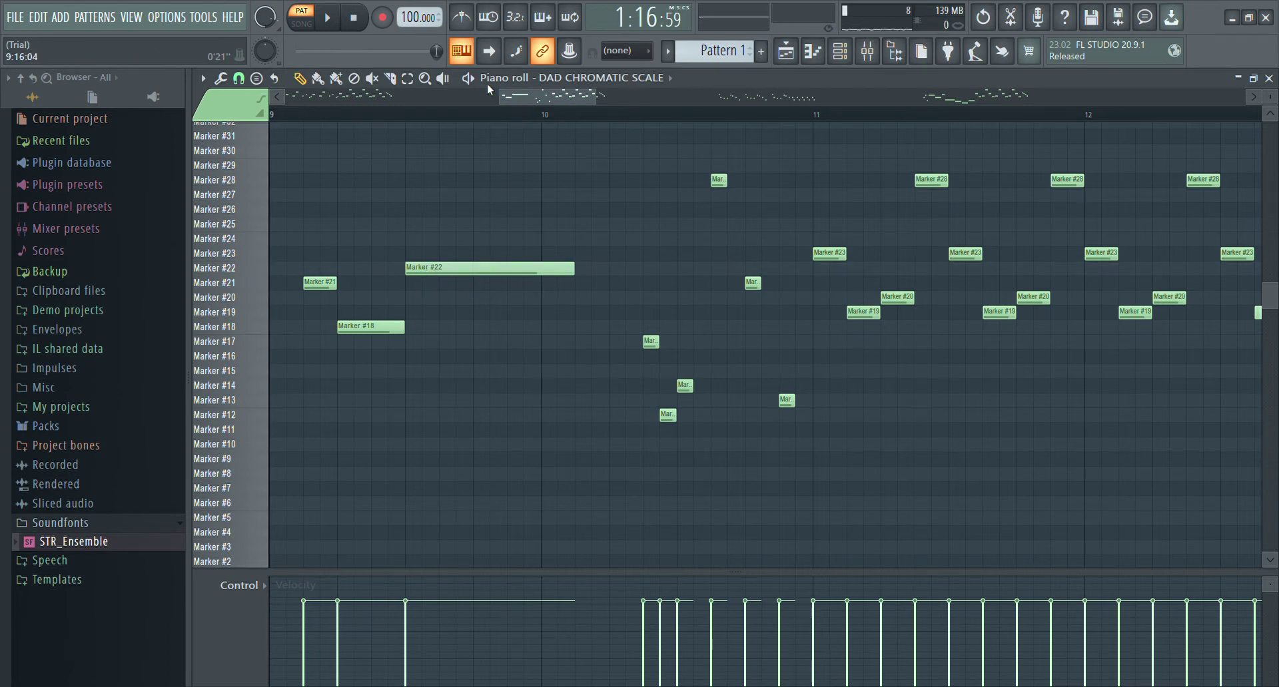
scroll(407, 114, "up", 2)
left_click(405, 112)
left_click(327, 18)
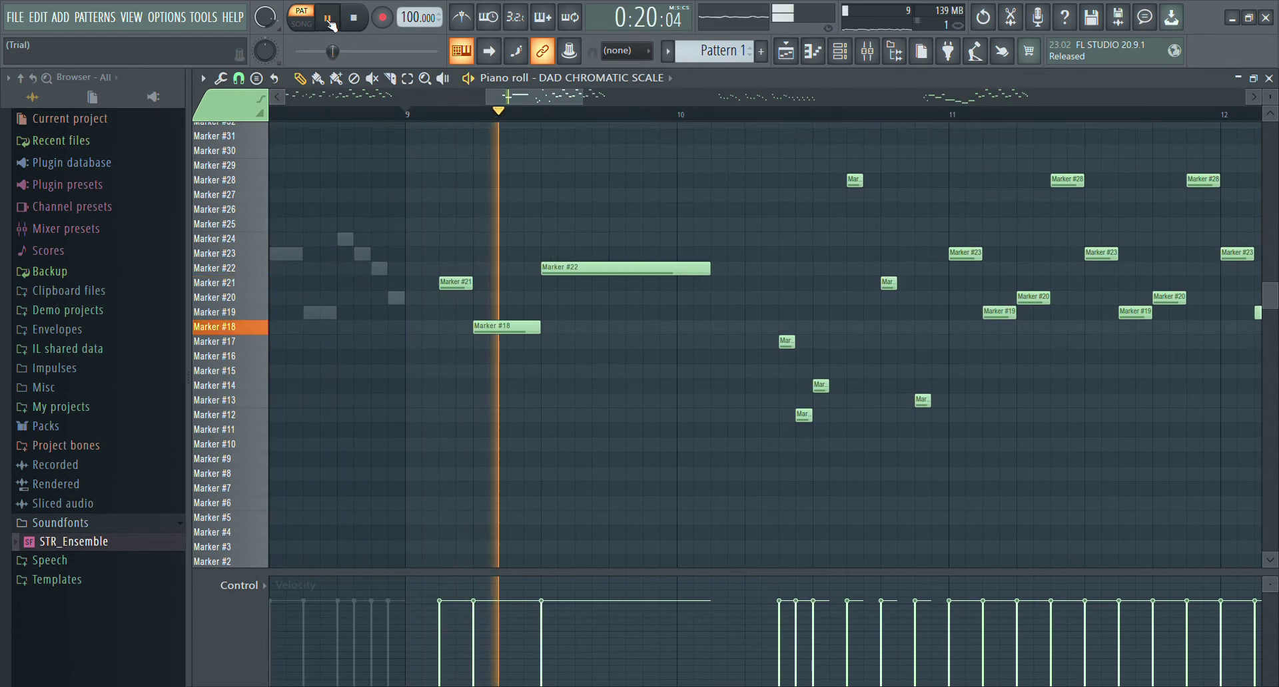
left_click(328, 18)
Paste the copied two-bar phrase into the DAD CHROMATIC SCALE channel at bar 33 and play it back.
mouse_move(599, 95)
left_mouse_down()
mouse_move(813, 157)
mouse_move(1222, 205)
mouse_move(1203, 193)
left_mouse_up()
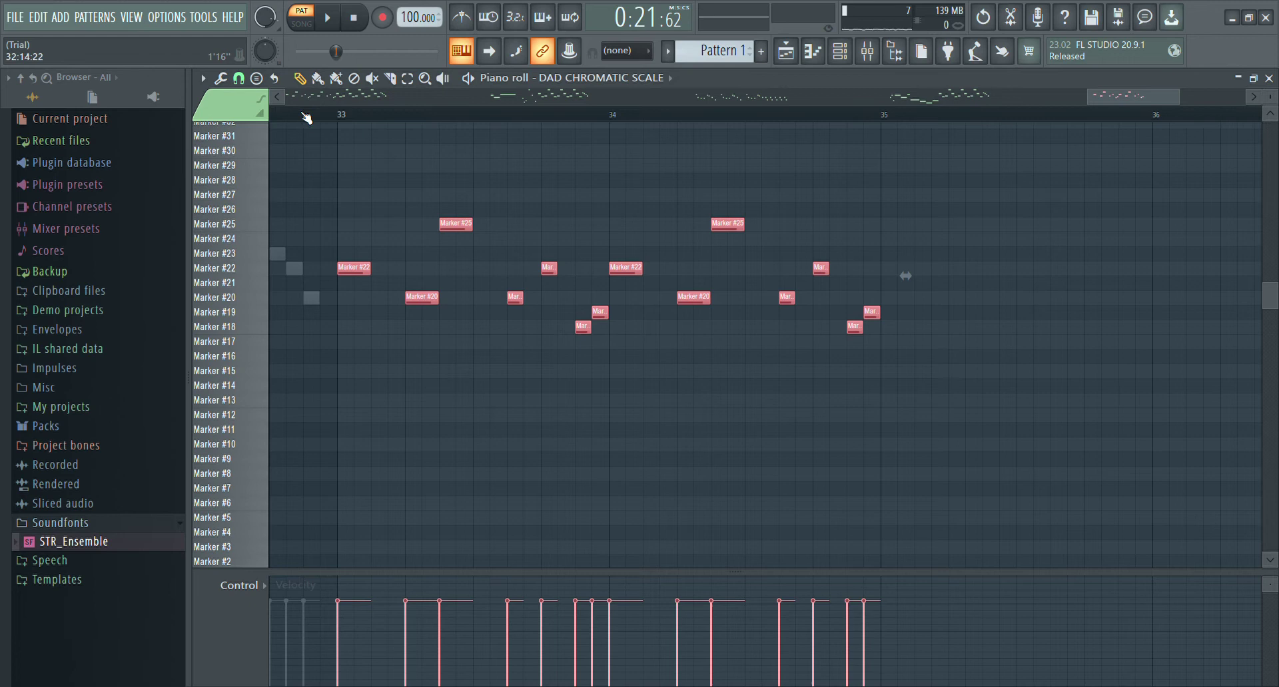
left_click(337, 20)
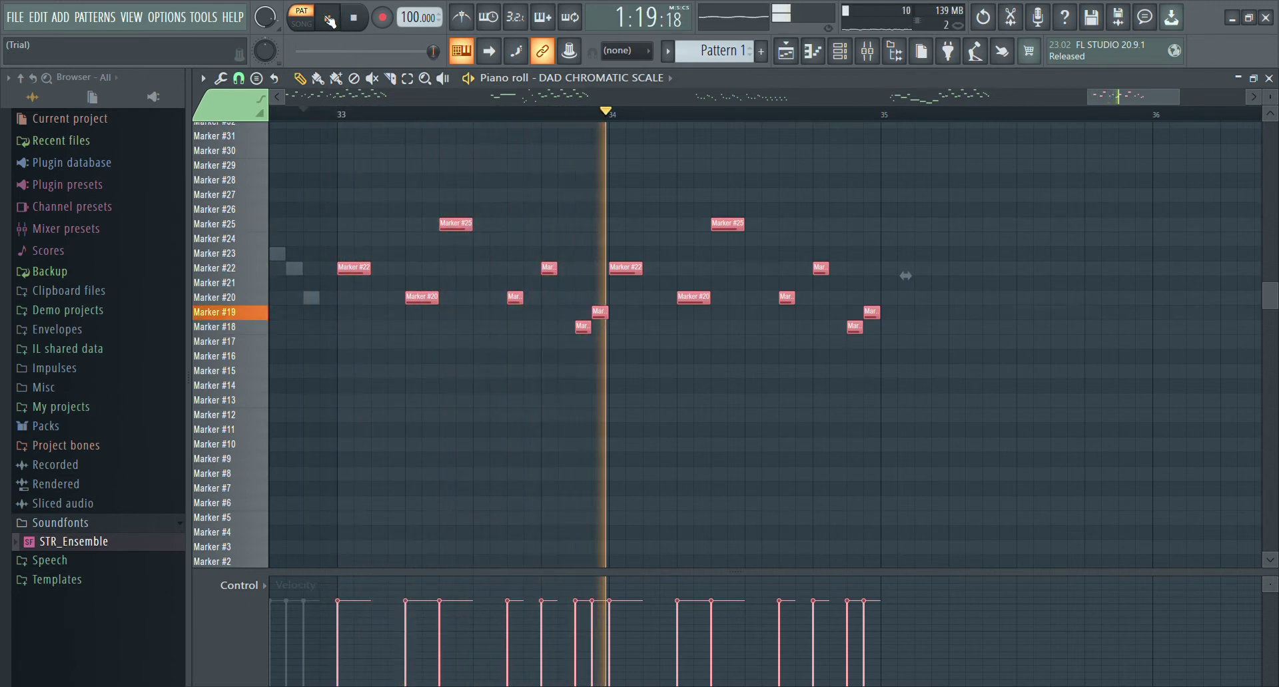
left_click(329, 20)
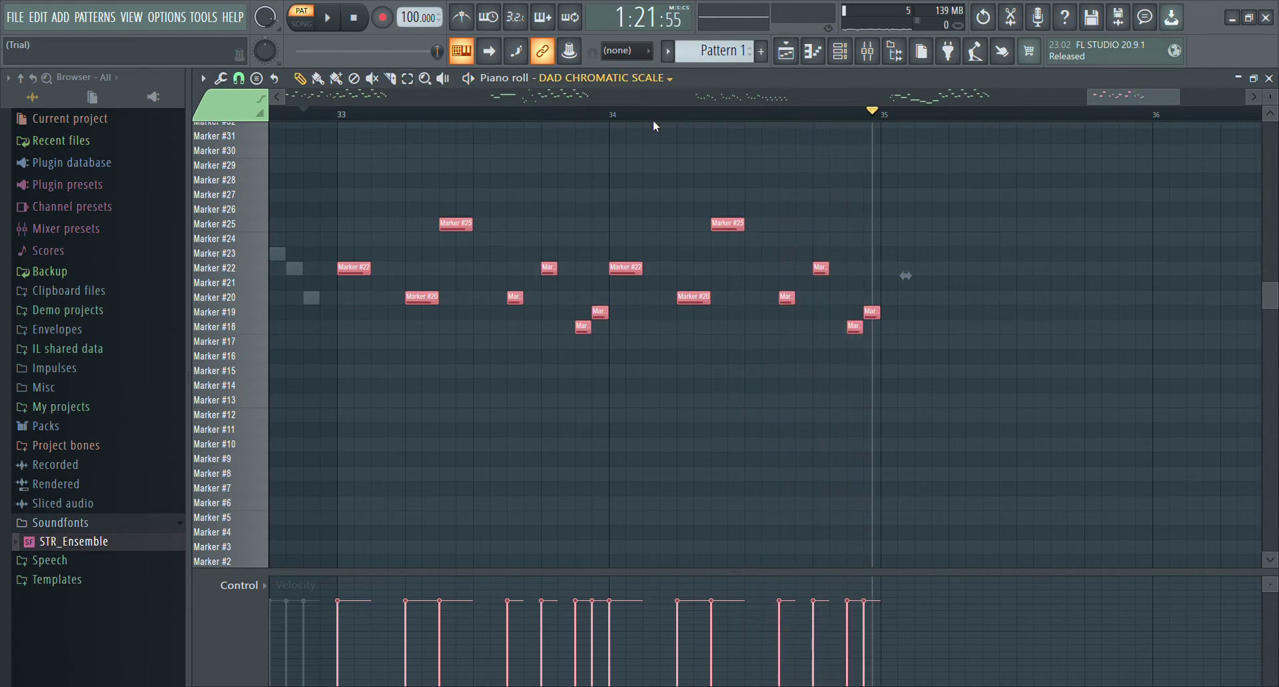
Paste the same two-bar phrase into the BOYFRIEND CHROMATIC SCALE channel at bar 35 and play it back.
key("Down")
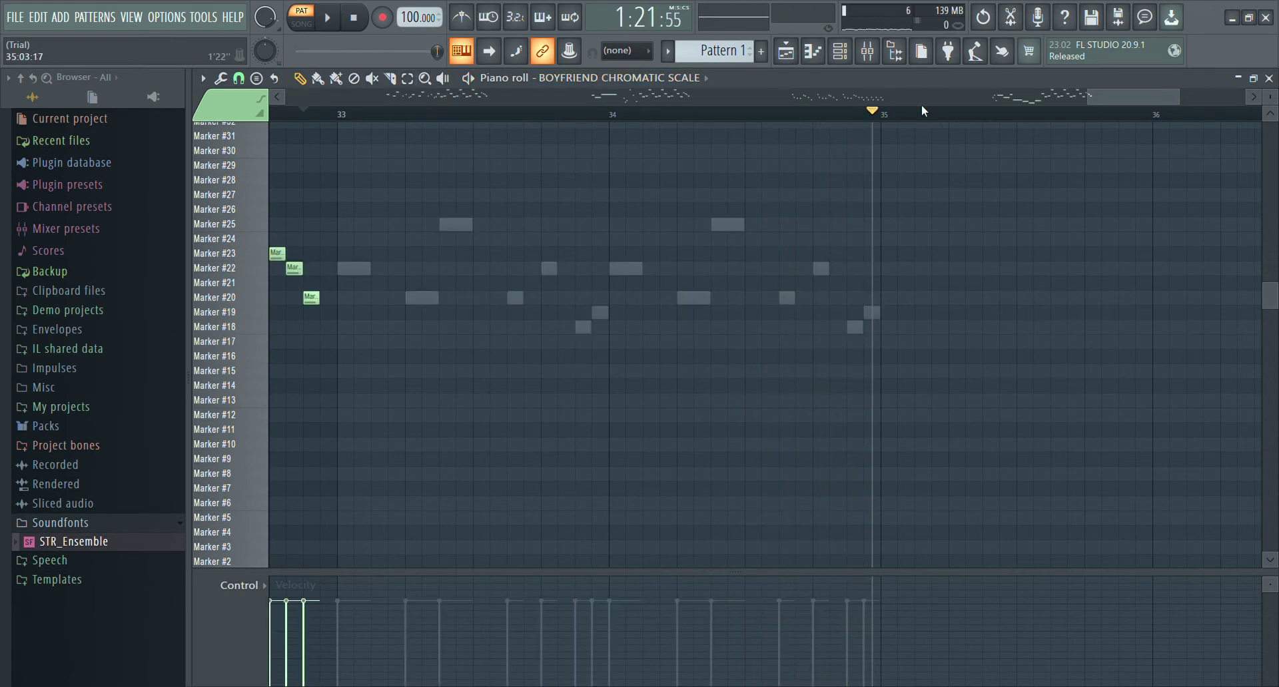
scroll(921, 97, "left", 6)
left_click_drag(1053, 103, 1148, 136)
key("ctrl+v")
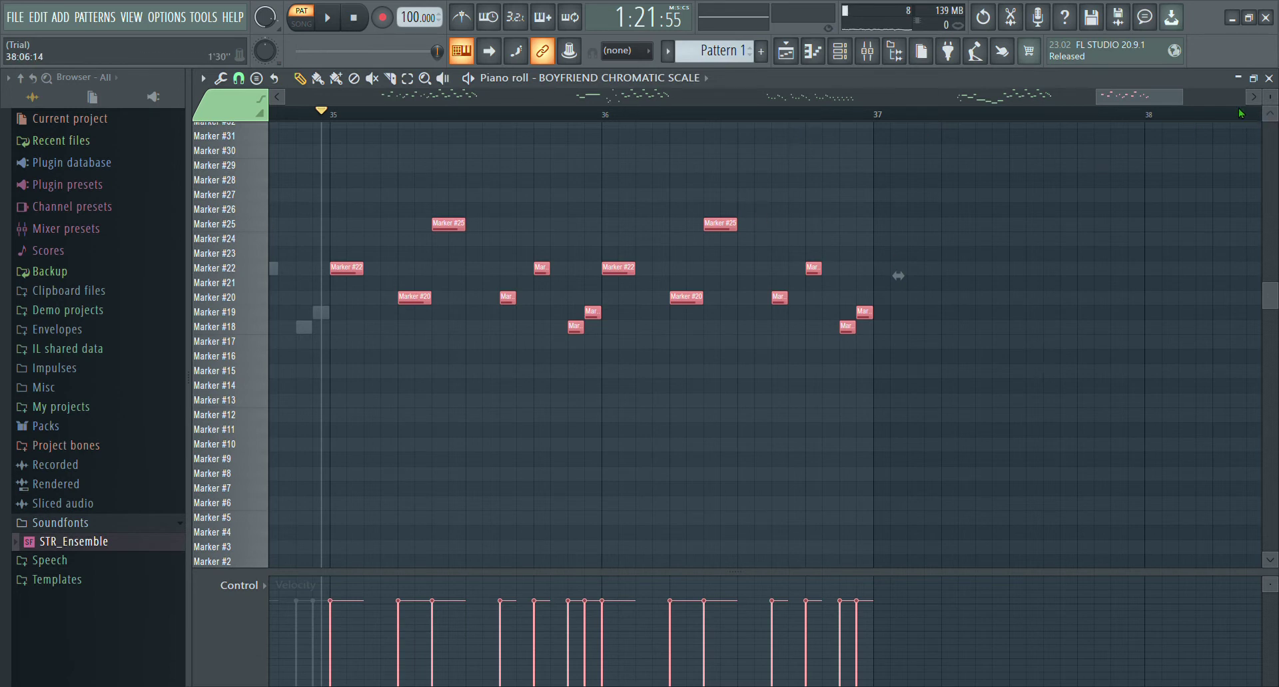
left_click(328, 18)
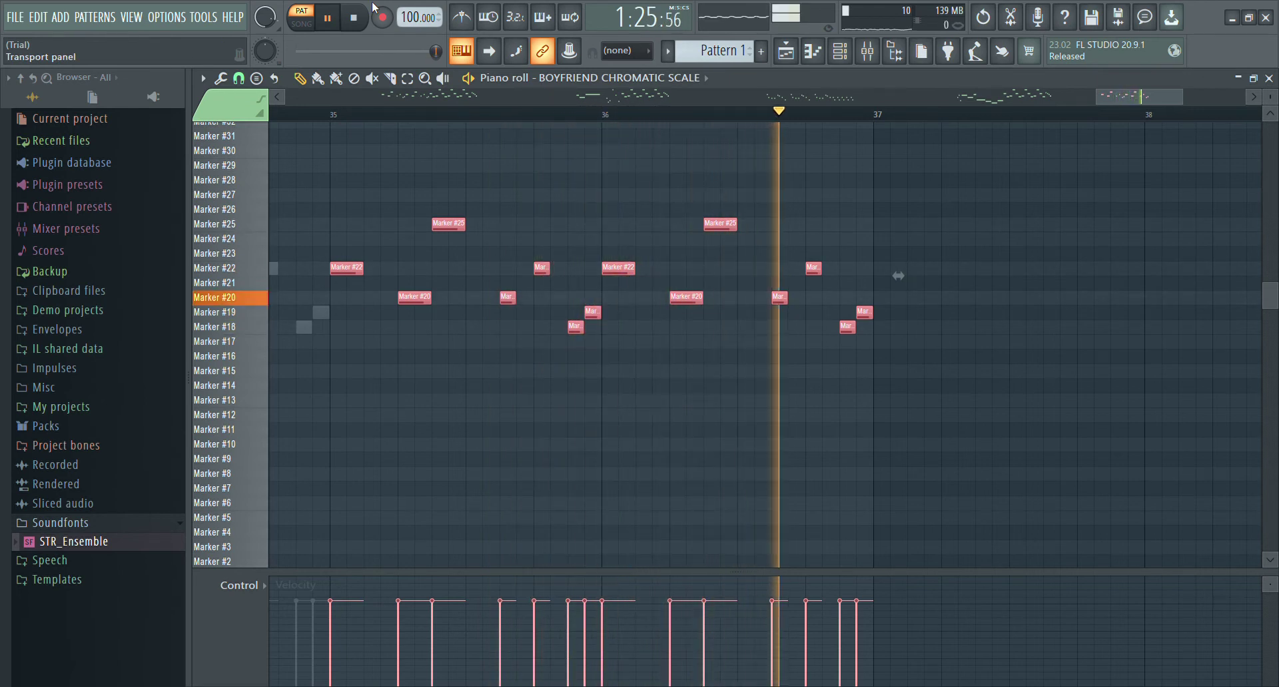
key("space")
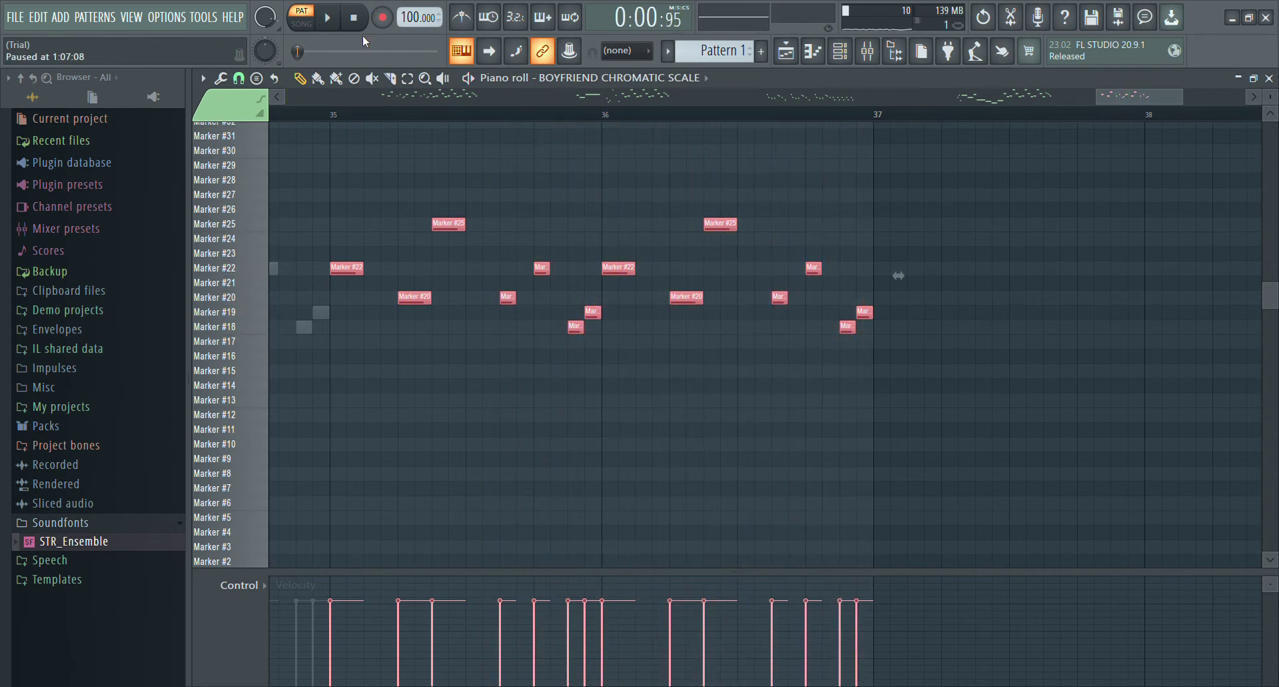
In the DAD CHROMATIC SCALE channel, add consecutive one-step notes from bar 37: Marker #21, #16, #25, #19, #20, #14, #24 and #20.
key("Down")
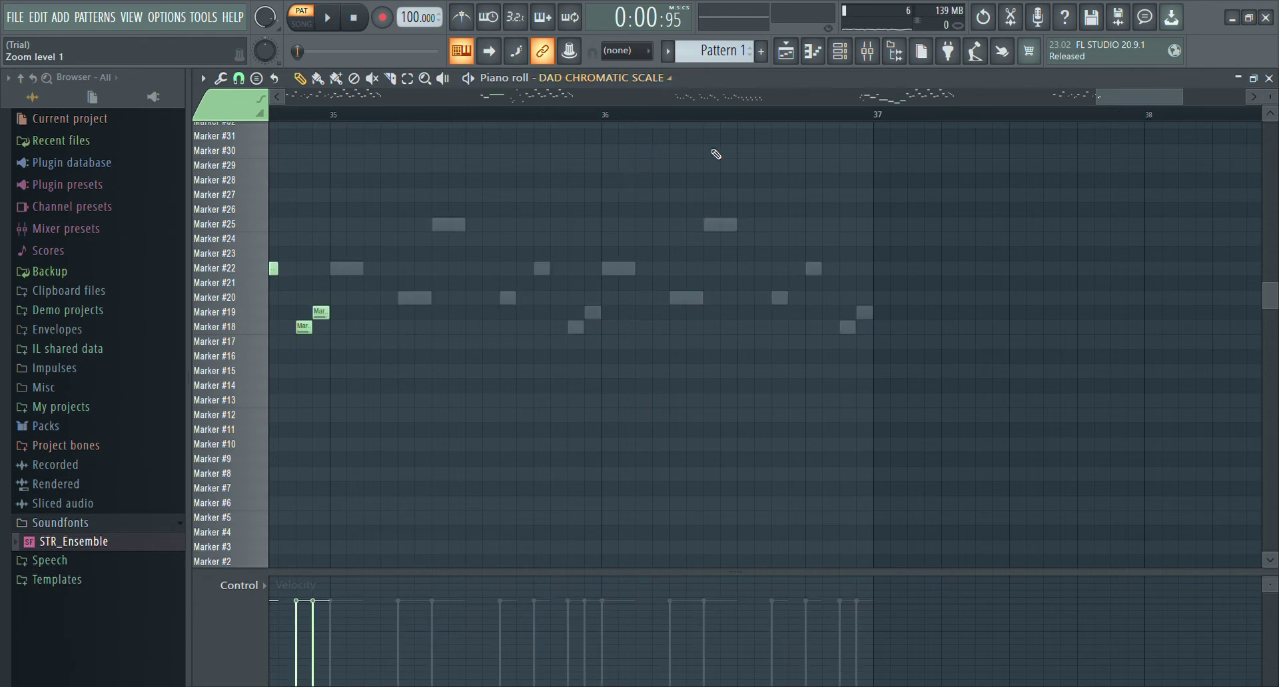
scroll(824, 97, "left", 6)
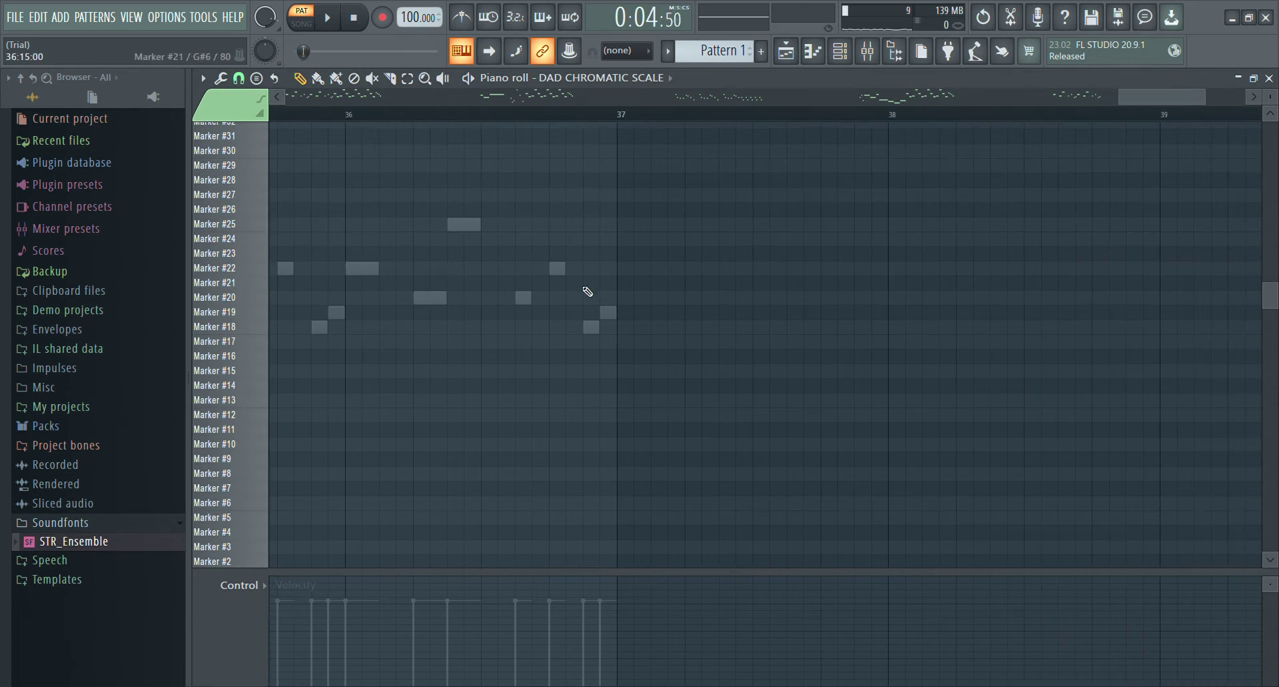
left_click(606, 283)
left_click_drag(617, 285, 635, 285)
left_click_drag(790, 291, 631, 305)
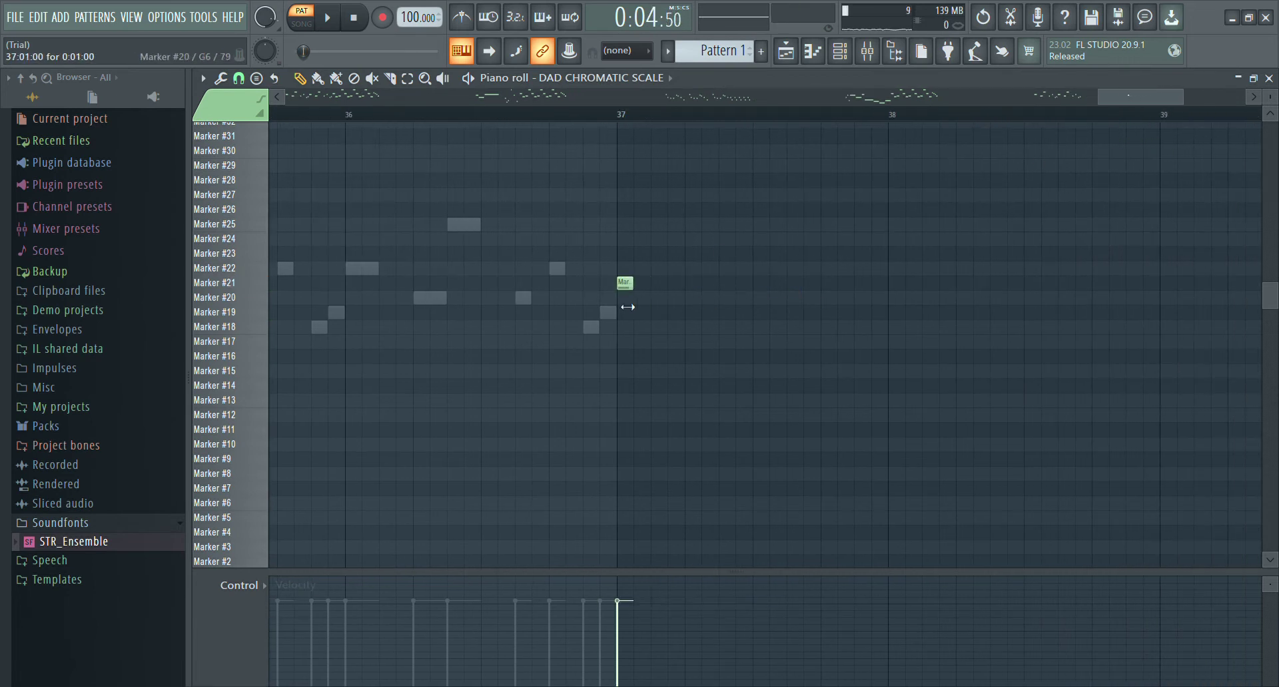
left_click(641, 356)
left_click(658, 224)
left_click(692, 298)
left_click(675, 312)
left_click(709, 386)
left_click(726, 239)
left_click(744, 298)
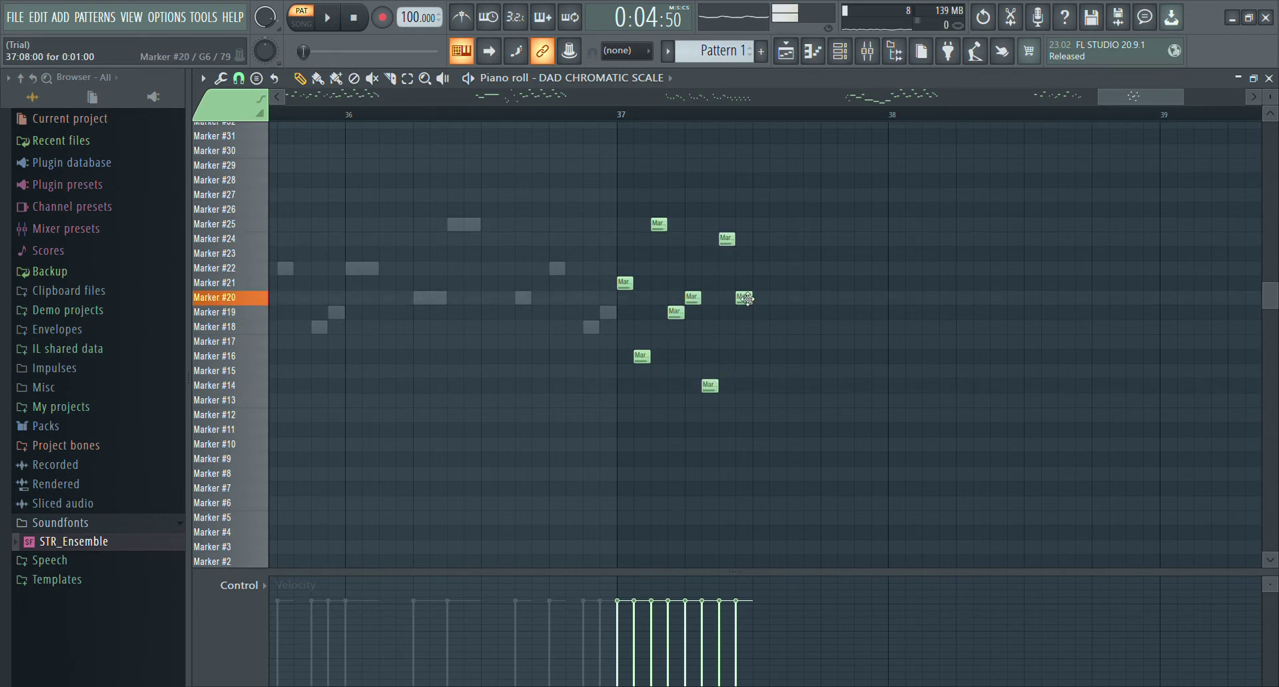
Select the eight new notes and duplicate them into the second half of bar 37.
left_click(407, 78)
left_click_drag(769, 175, 626, 454)
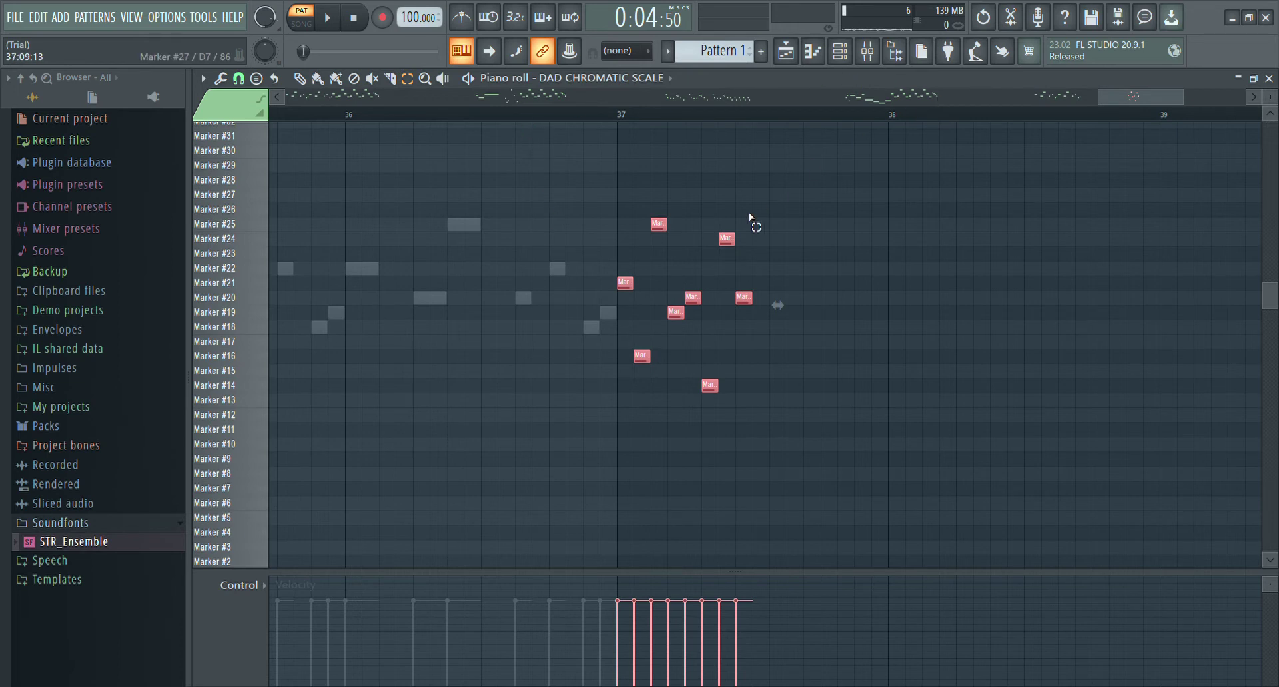
mouse_move(691, 298)
left_mouse_down()
mouse_move(420, 297)
mouse_move(776, 288)
mouse_move(761, 288)
left_mouse_up()
left_click(300, 78)
Play back the doubled eight-note figure from shortly before bar 37.
left_click_drag(624, 124, 516, 115)
left_click(328, 18)
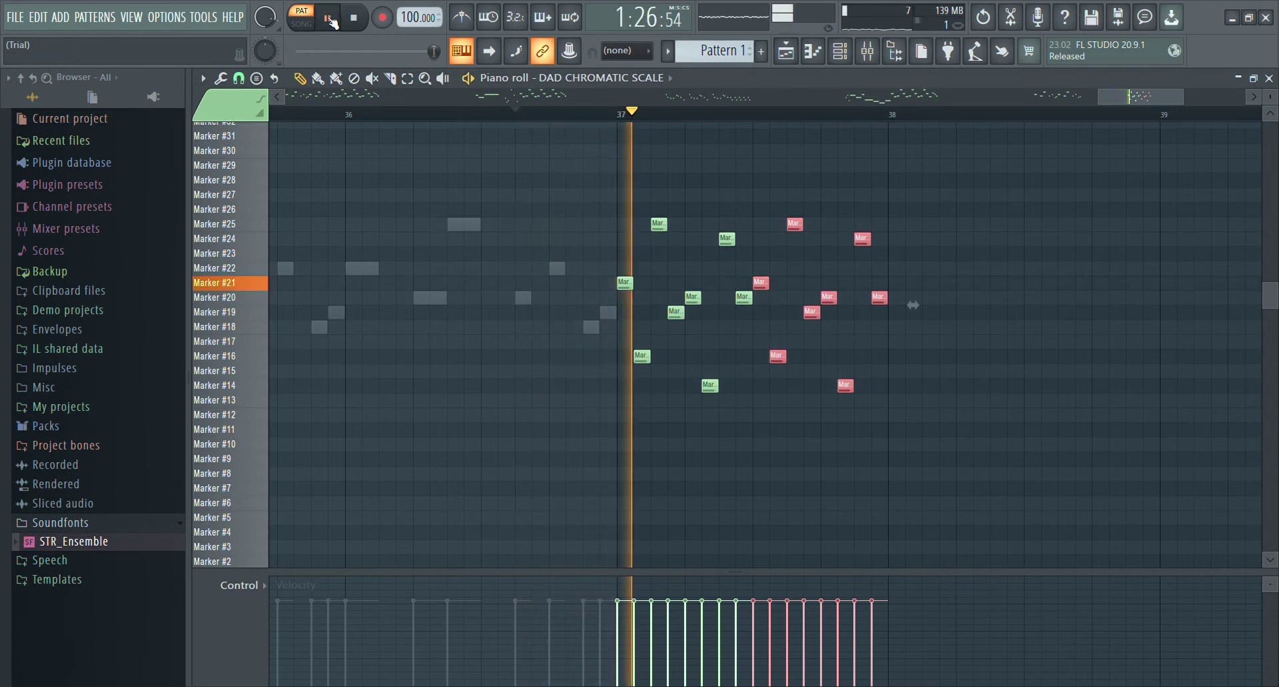
left_click(328, 18)
key("space")
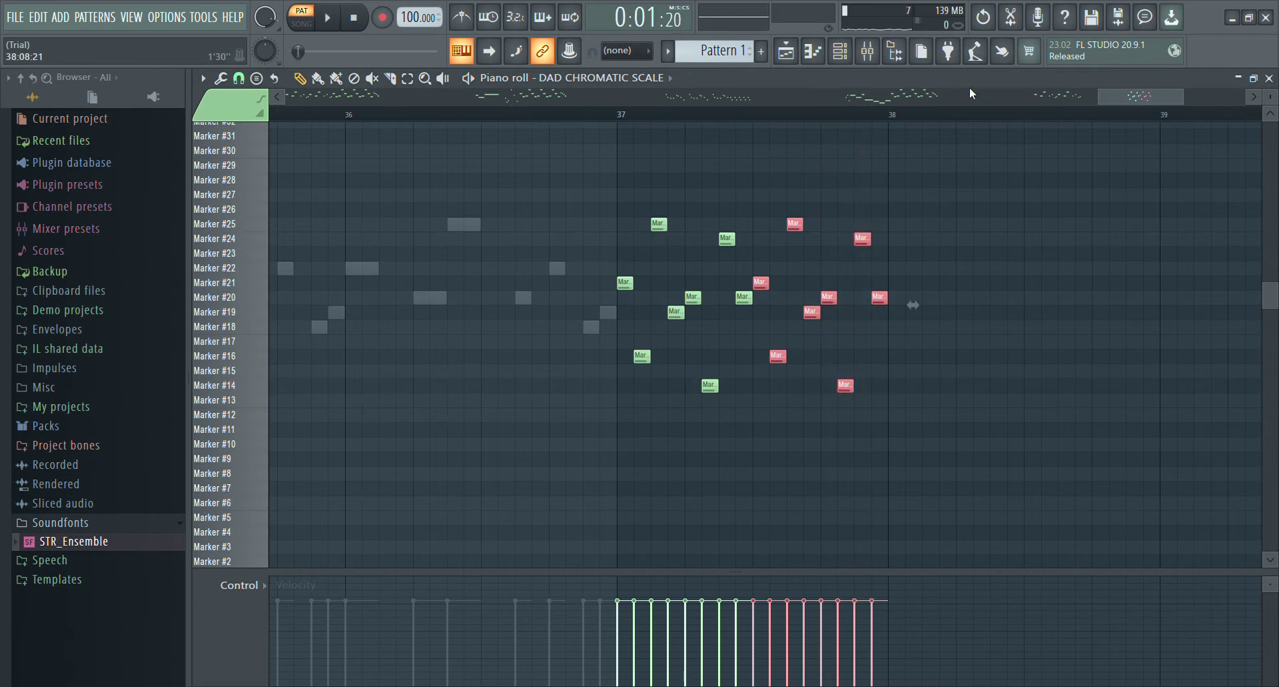
Paste the eight-note figure again and move the copy to start at bar 38.
scroll(964, 105, "left", 4)
left_click_drag(1065, 102, 1158, 130)
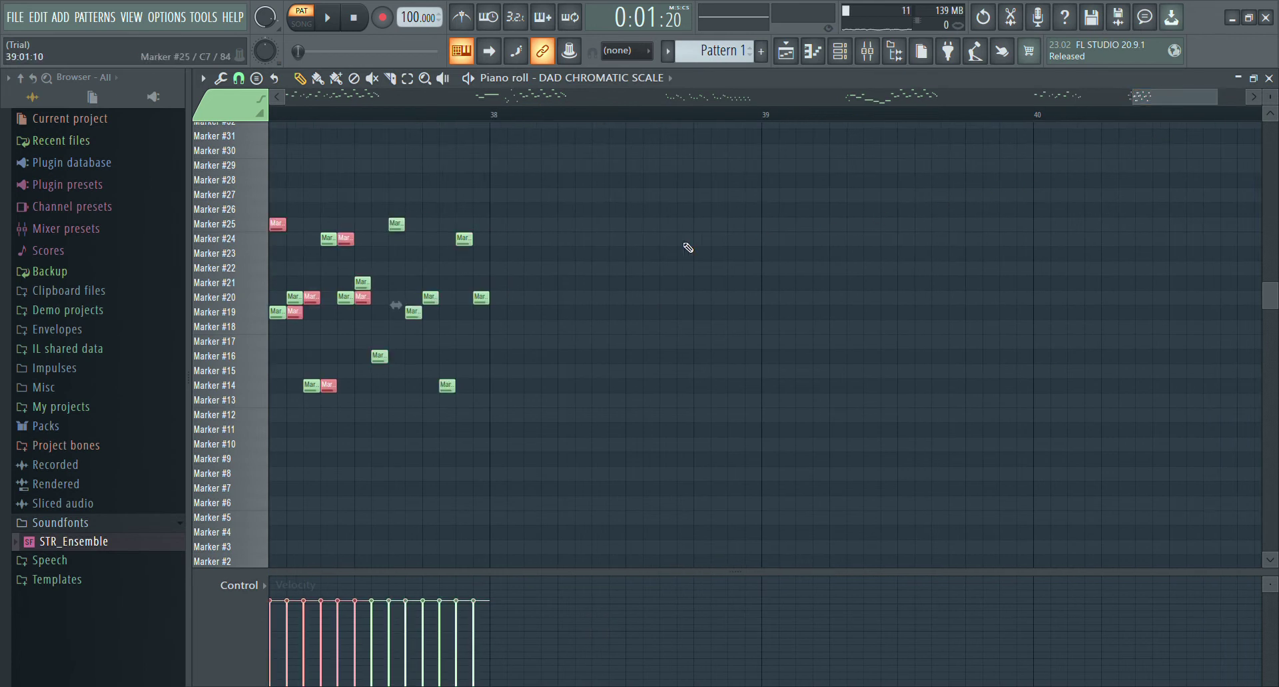
left_click_drag(298, 314, 552, 314)
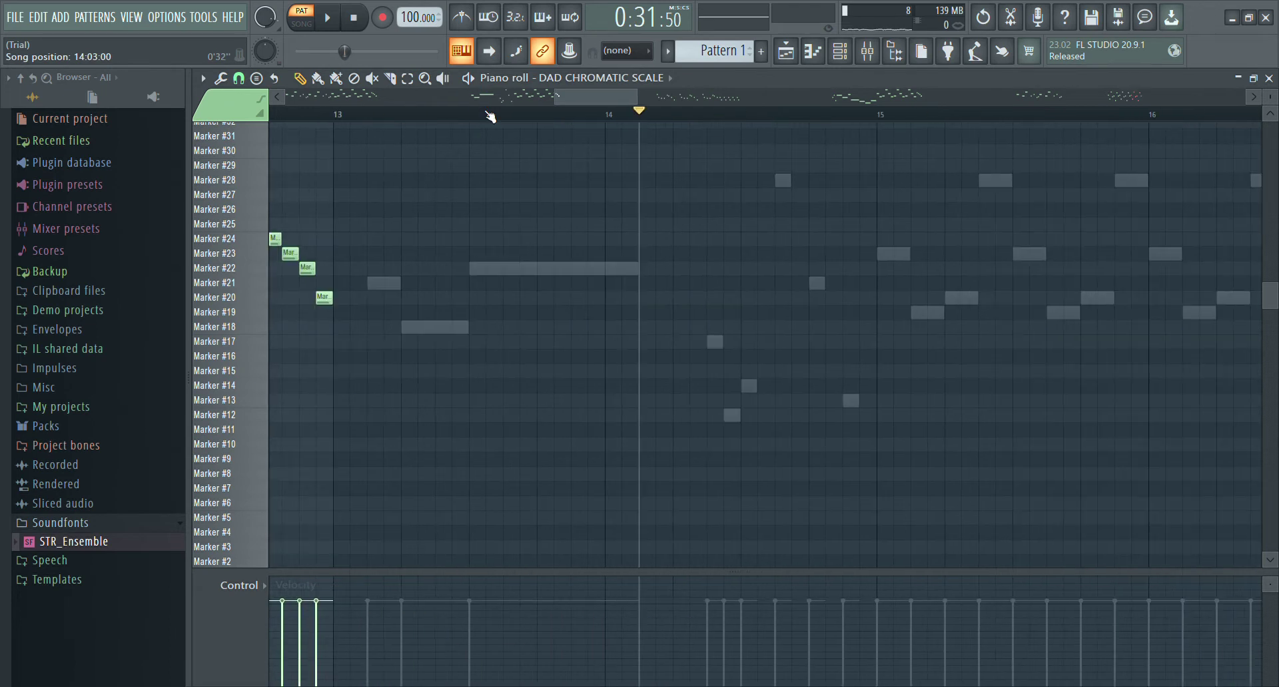
Check the earlier phrases around bars 13 to 19, and play the new run from just before bar 37.
left_click_drag(823, 114, 1265, 115)
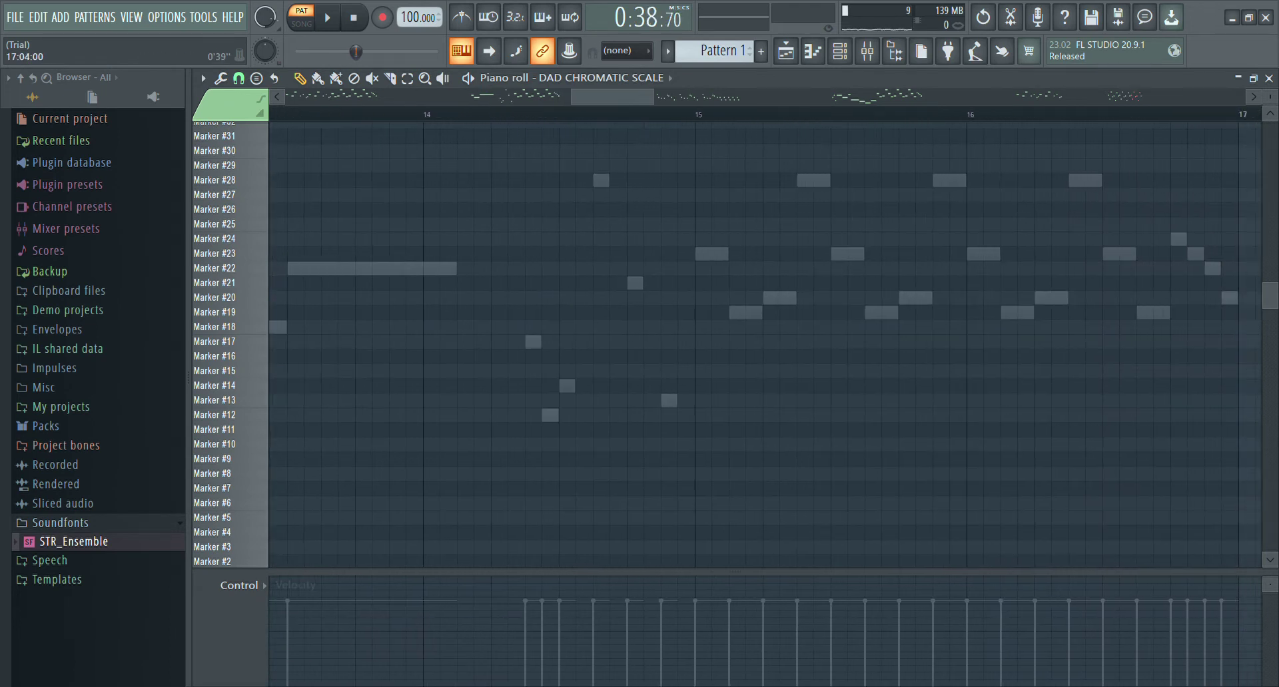
left_click_drag(1265, 114, 938, 112)
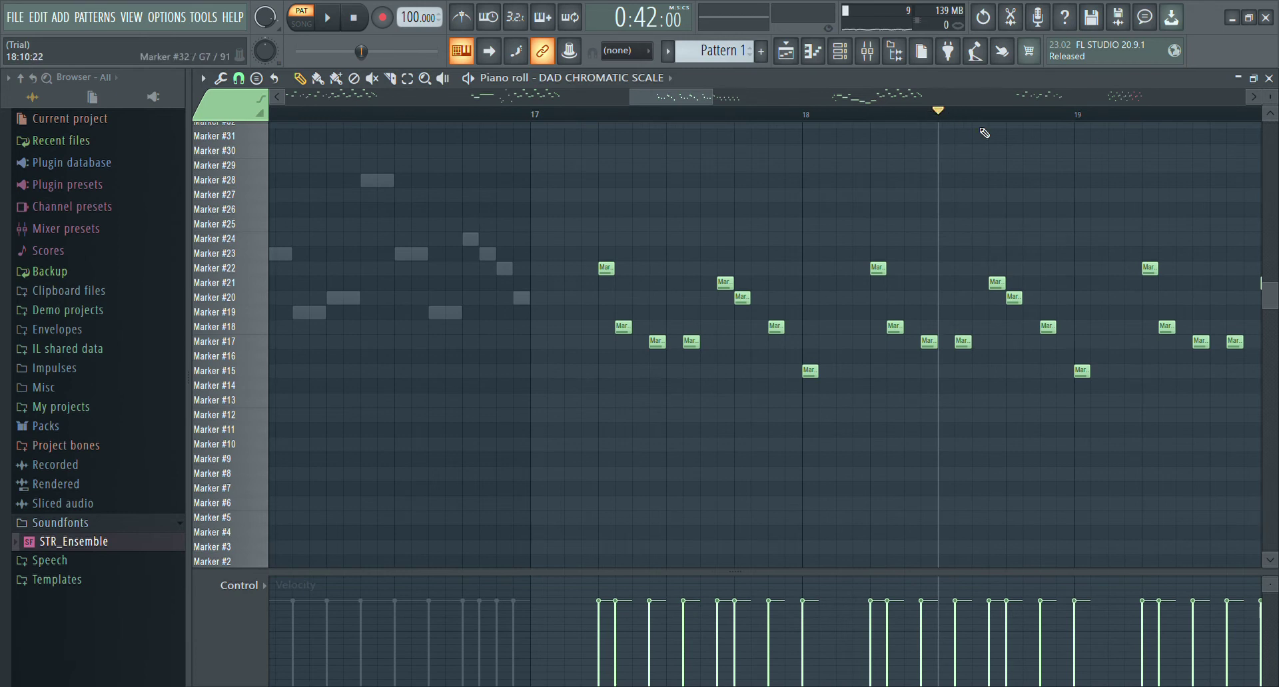
left_click_drag(685, 98, 1052, 137)
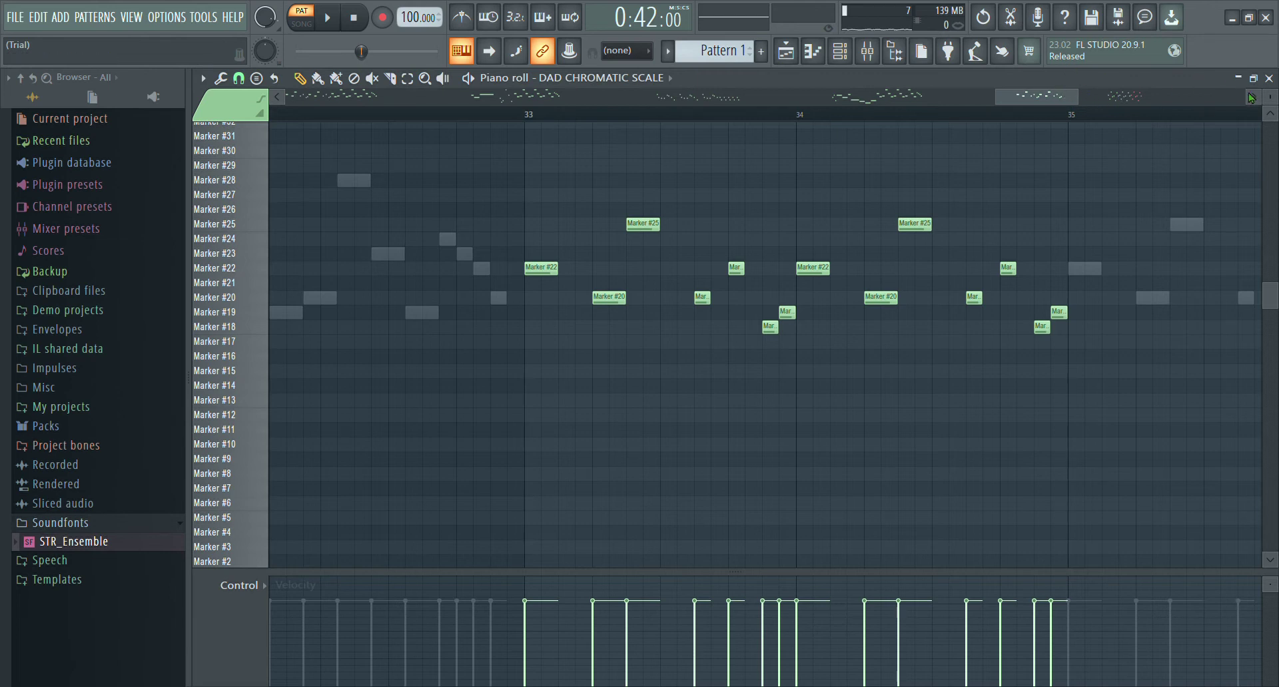
left_click_drag(1020, 99, 1129, 98)
left_click(338, 114)
left_click(335, 22)
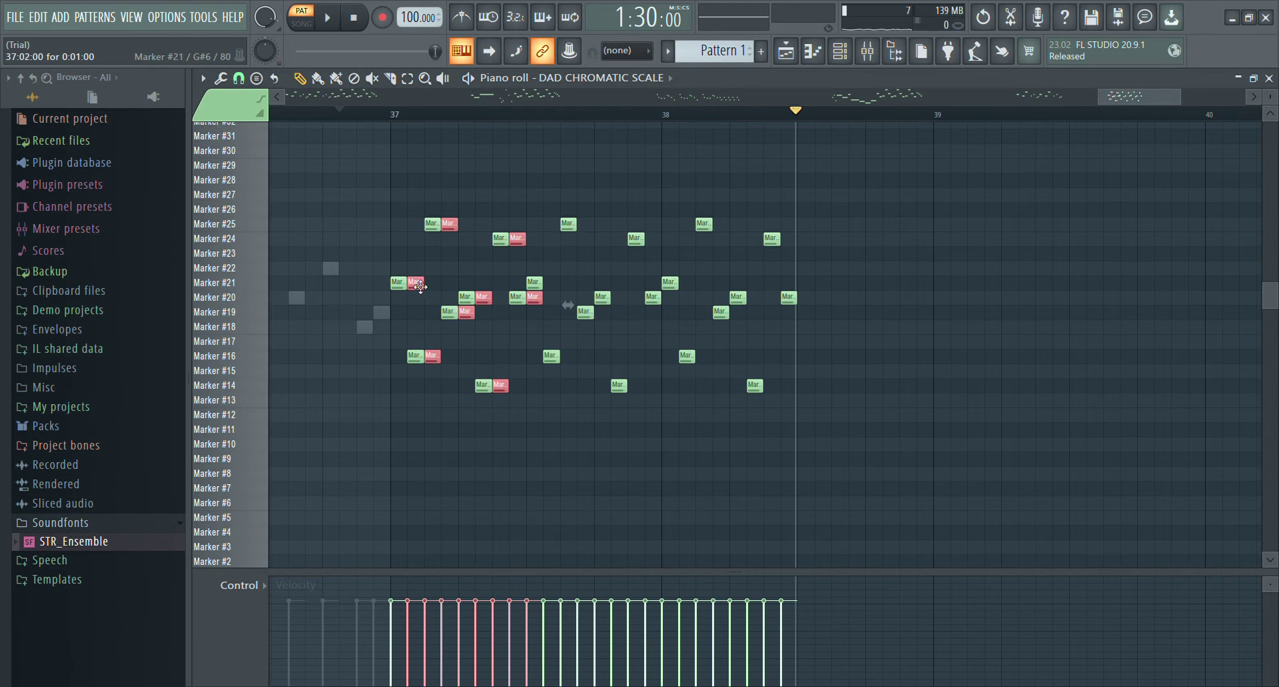
Place another copy of the figure in the second half of bar 38, replacing its last four notes with Marker #21, #22, #24 and #23.
key("ctrl+b")
left_click_drag(800, 282, 815, 281)
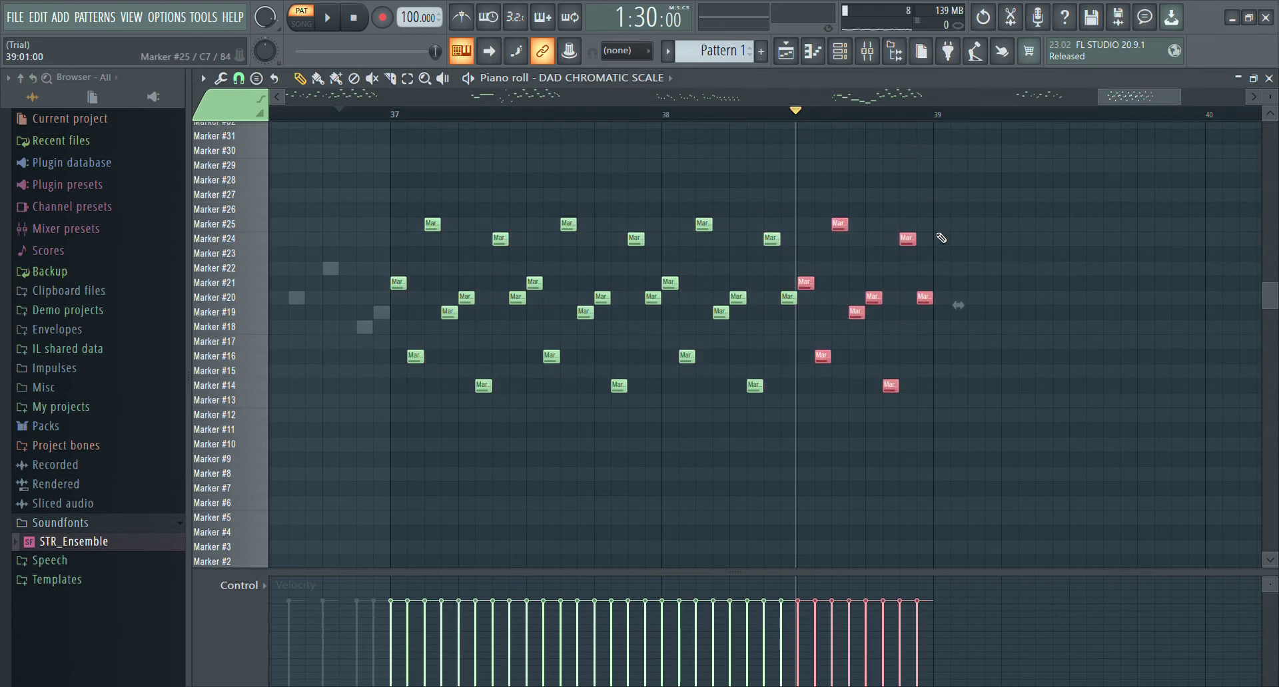
left_click(882, 286)
right_click(873, 297)
right_click(890, 385)
right_click(907, 238)
right_click(924, 297)
left_click(873, 224)
left_click_drag(879, 237, 877, 300)
left_click(889, 268)
left_click(906, 239)
left_click(926, 255)
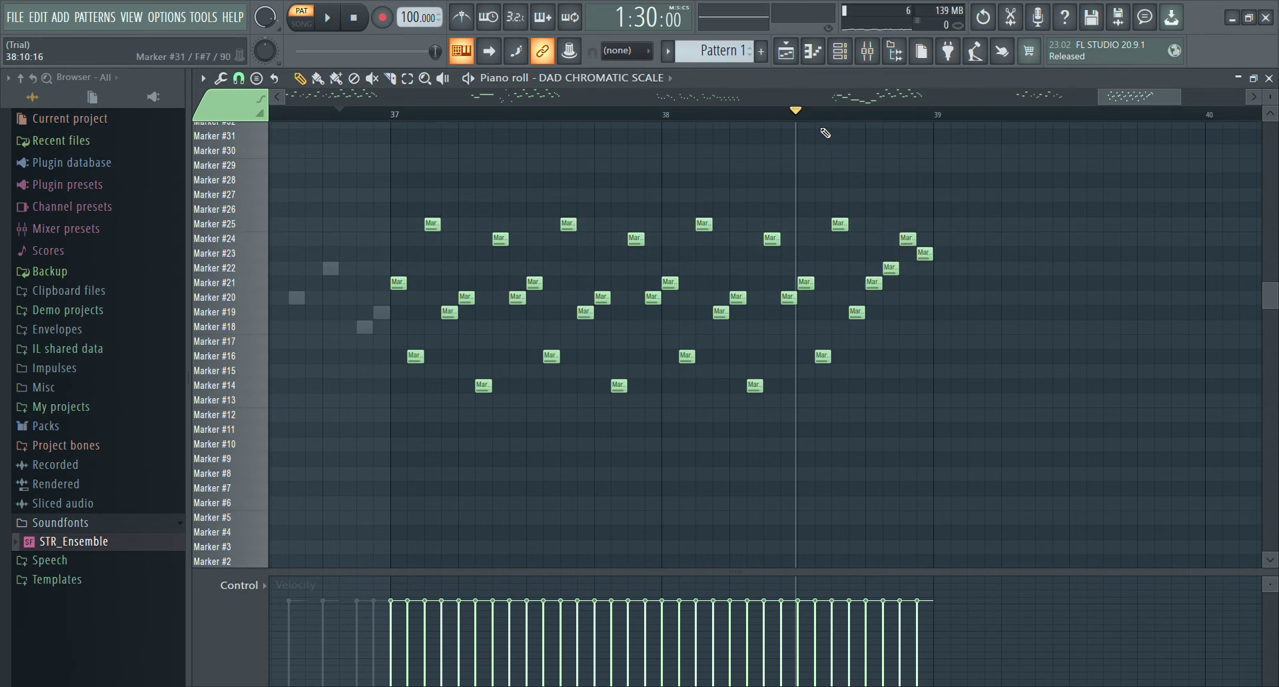
Play back the completed two-bar run from bar 37.
left_click_drag(796, 111, 393, 133)
left_click(329, 14)
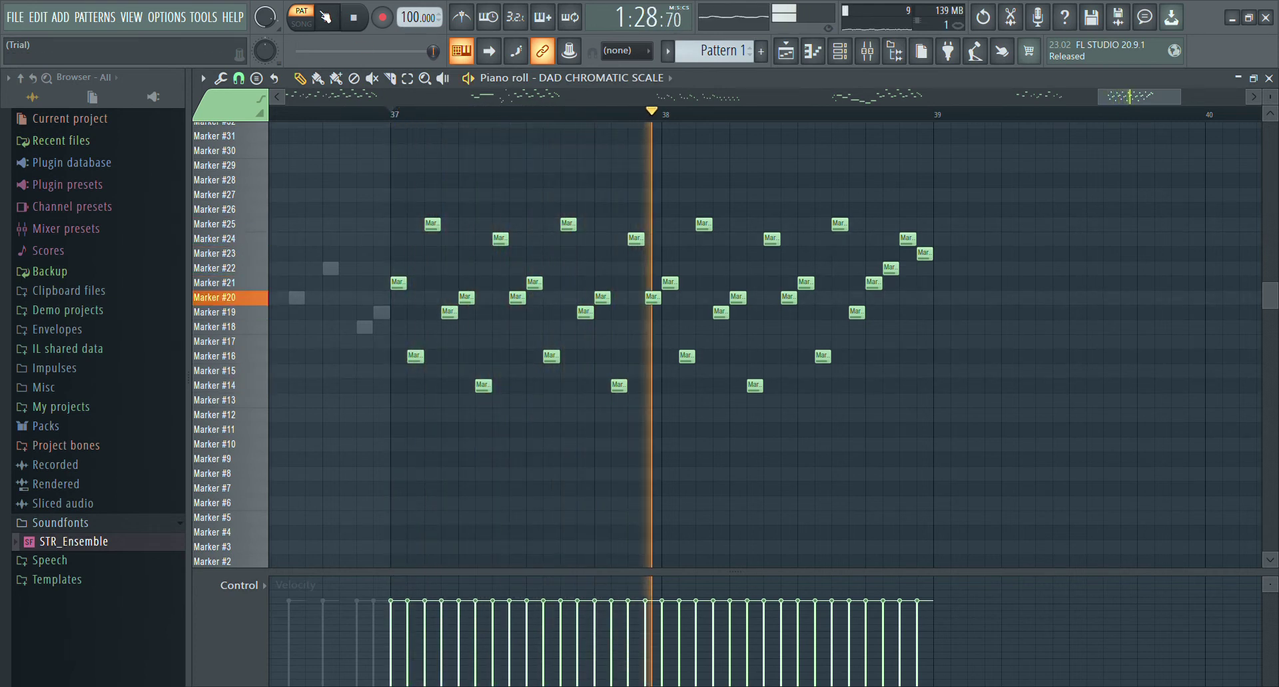
Copy the two-bar run from bars 37–38 into the BOYFRIEND CHROMATIC SCALE channel and move the copy to start at bar 39.
left_click(327, 18)
mouse_move(938, 160)
left_mouse_down()
mouse_move(828, 262)
mouse_move(378, 434)
left_mouse_up()
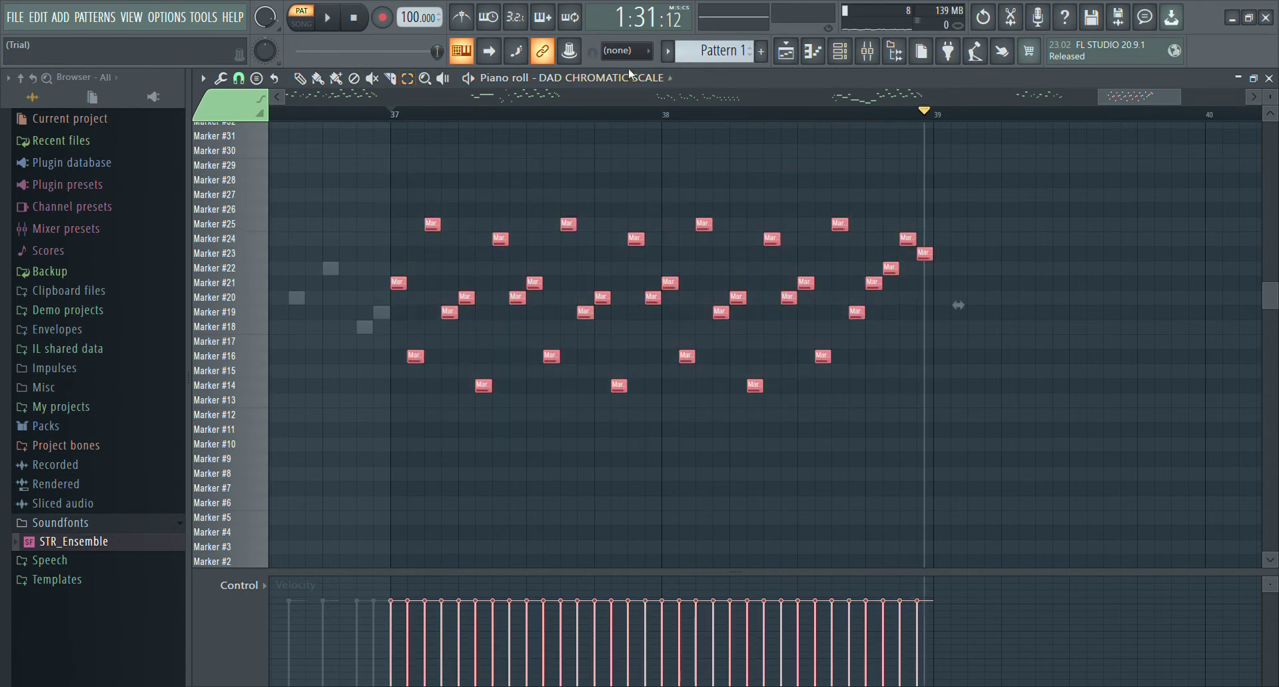
key("alt+Down")
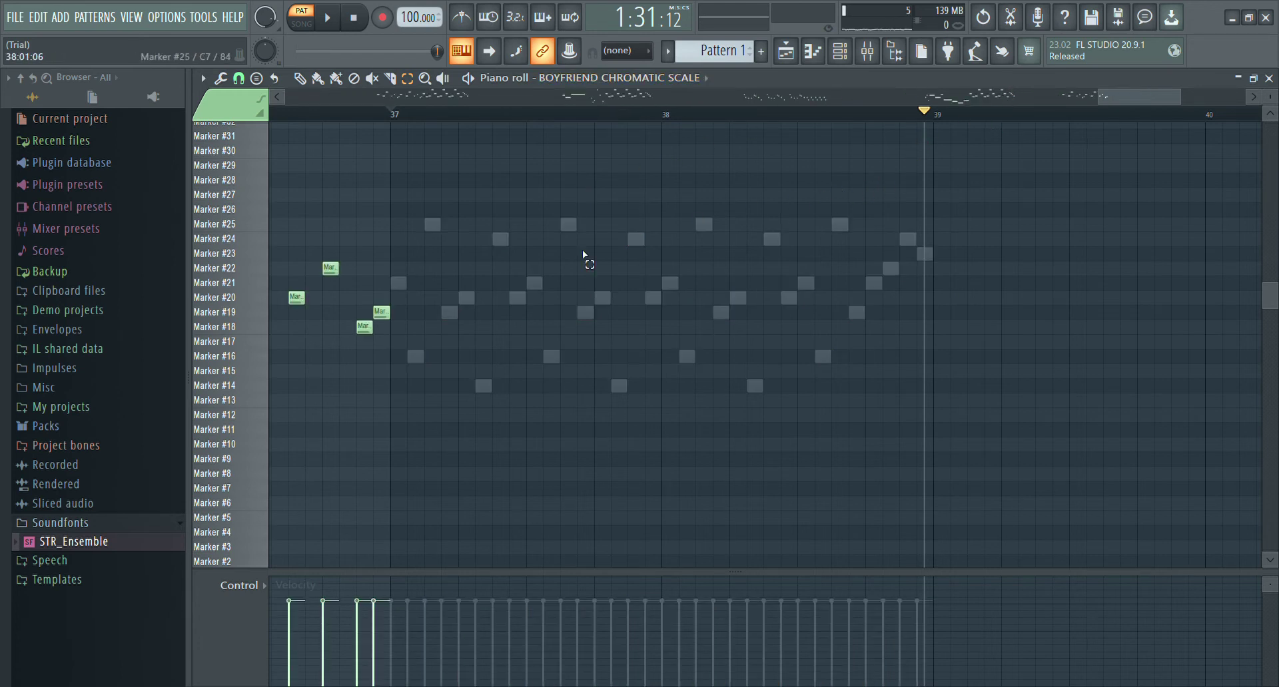
key("ctrl+v")
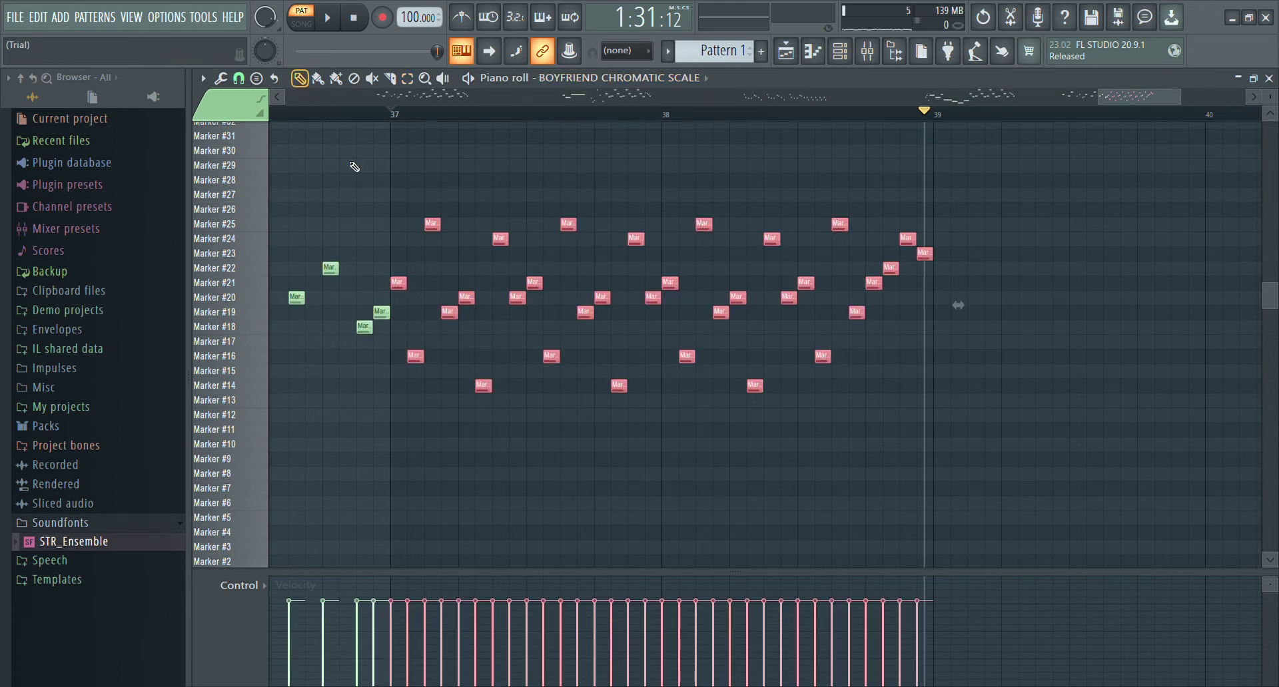
left_click_drag(466, 297, 973, 290)
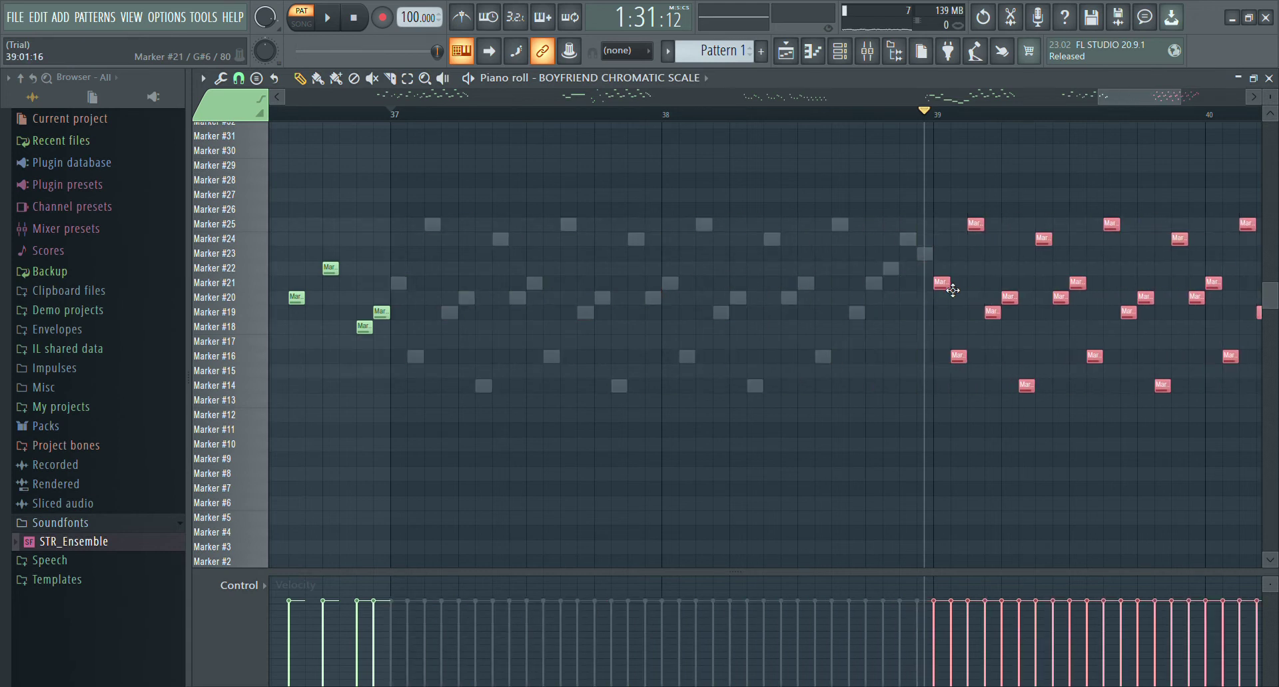
Paste the run into the DAD CHROMATIC SCALE channel, move it to start at bar 41, and play it back.
scroll(839, 305, "right", 5)
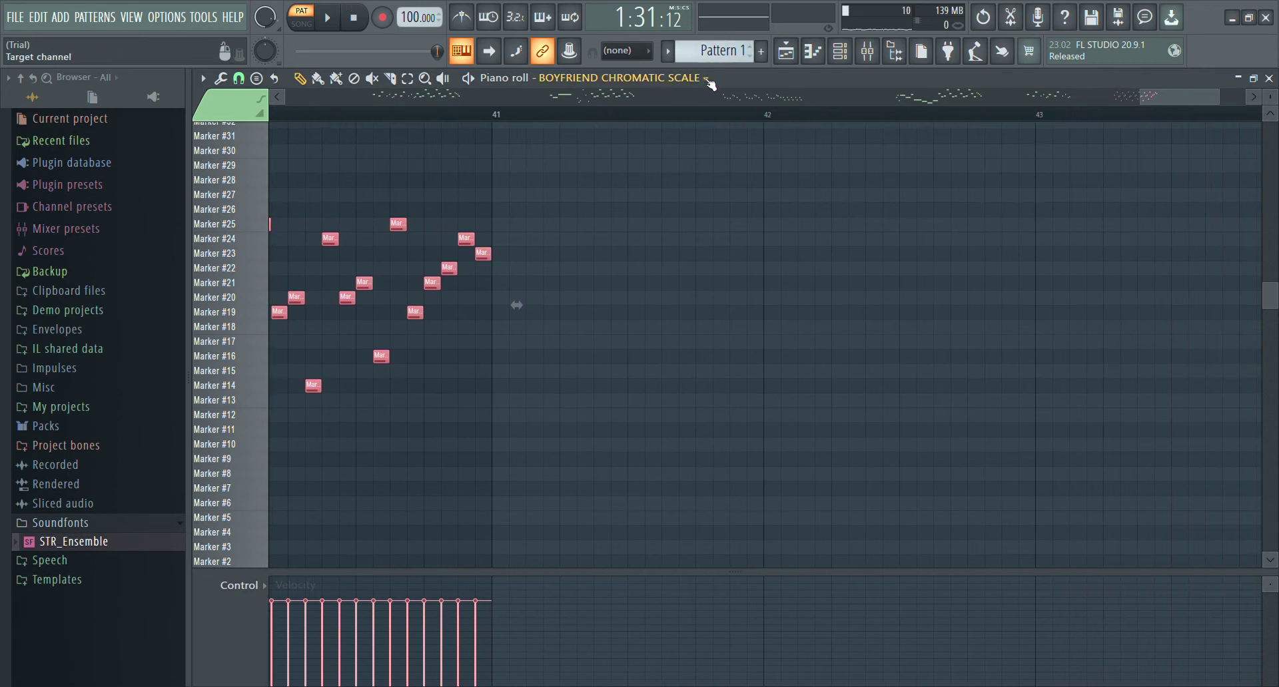
key("Down")
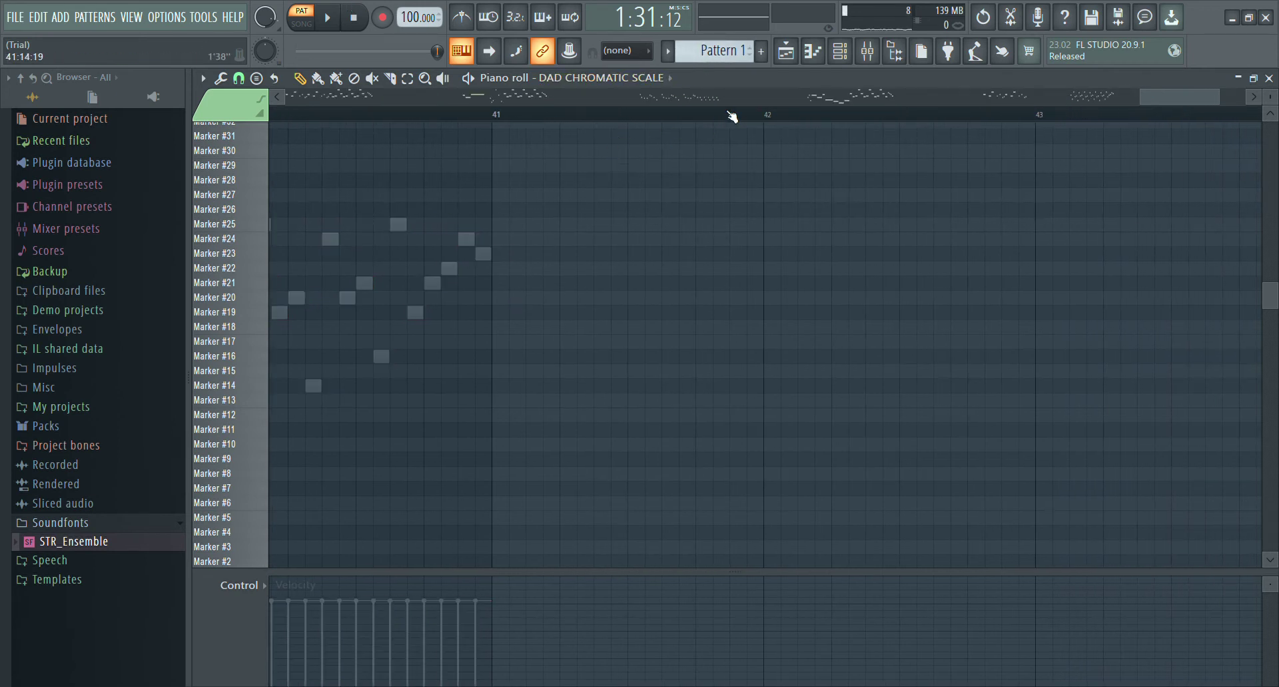
key("ctrl+v")
left_click_drag(405, 230, 677, 243)
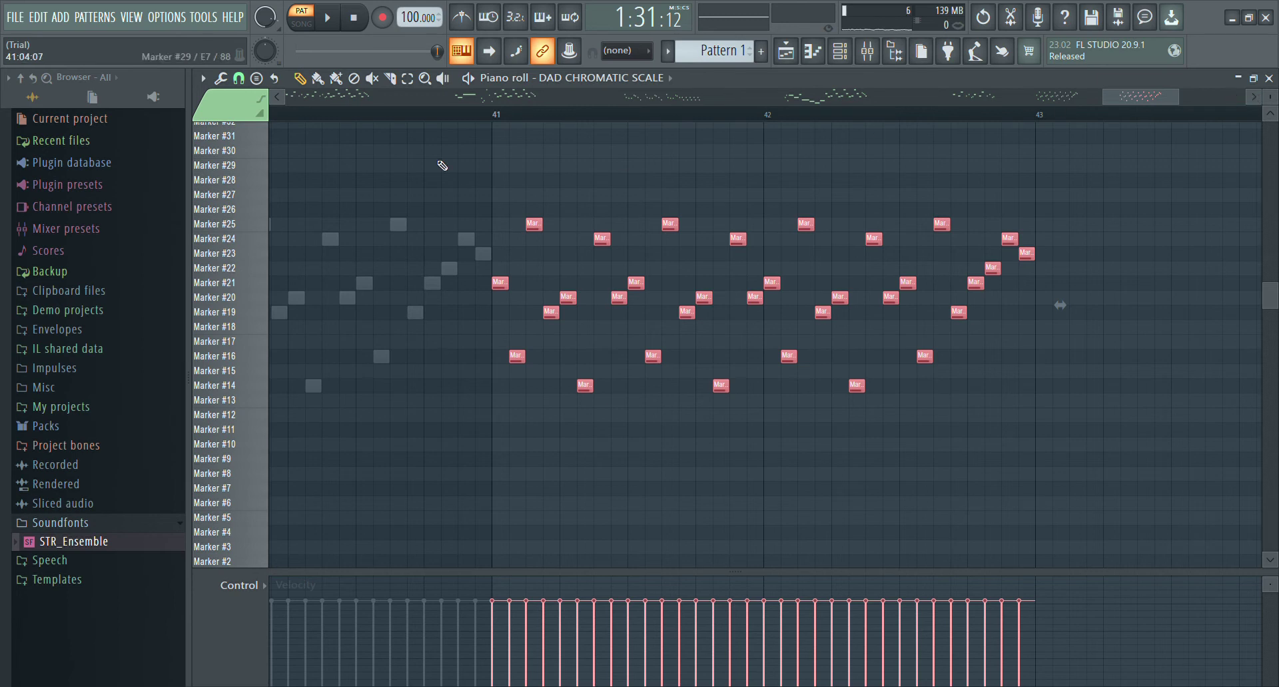
left_click(327, 18)
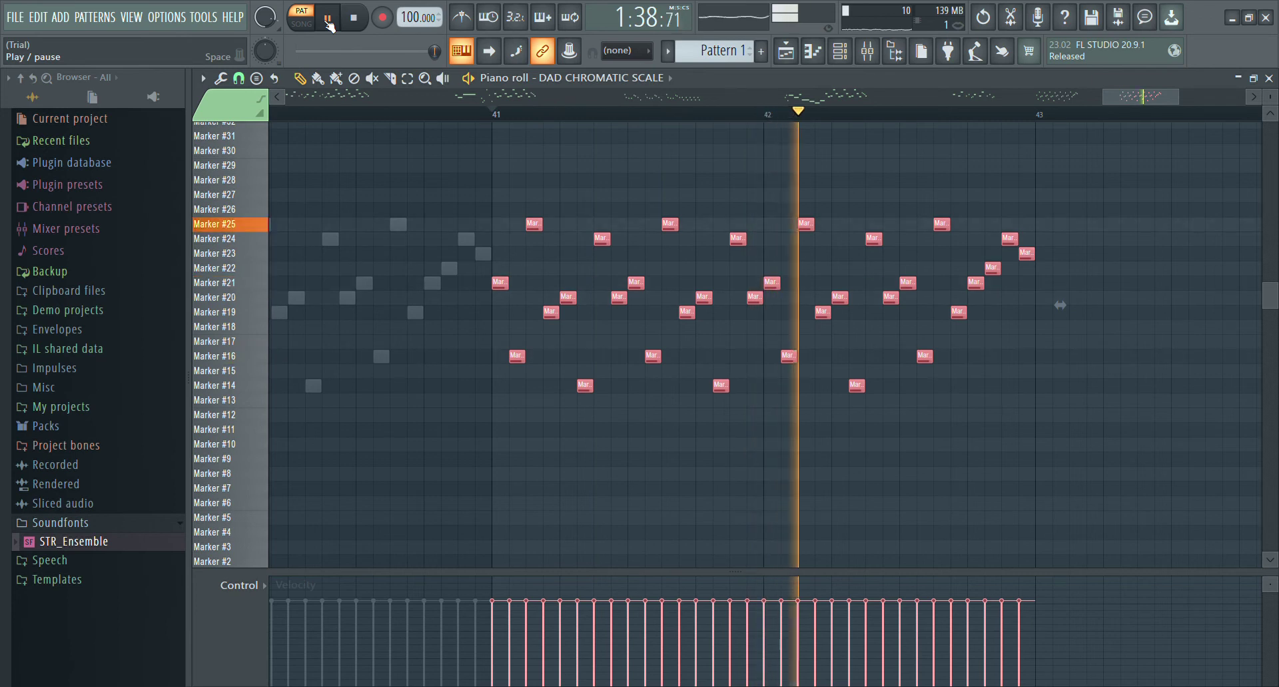
left_click(327, 19)
right_click(979, 283)
right_click(993, 267)
right_click(1010, 238)
right_click(1026, 253)
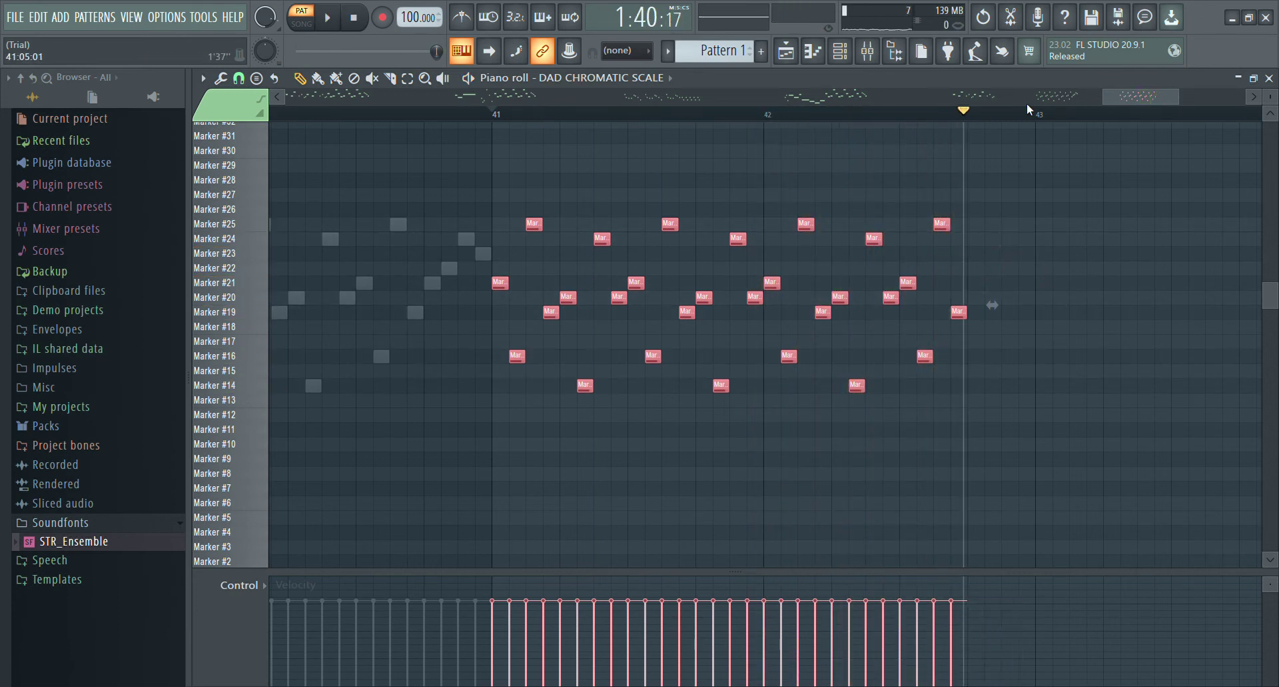
key("ctrl+alt+z")
key("ctrl+alt+z")
key("ctrl+alt+z")
key("ctrl+alt+z")
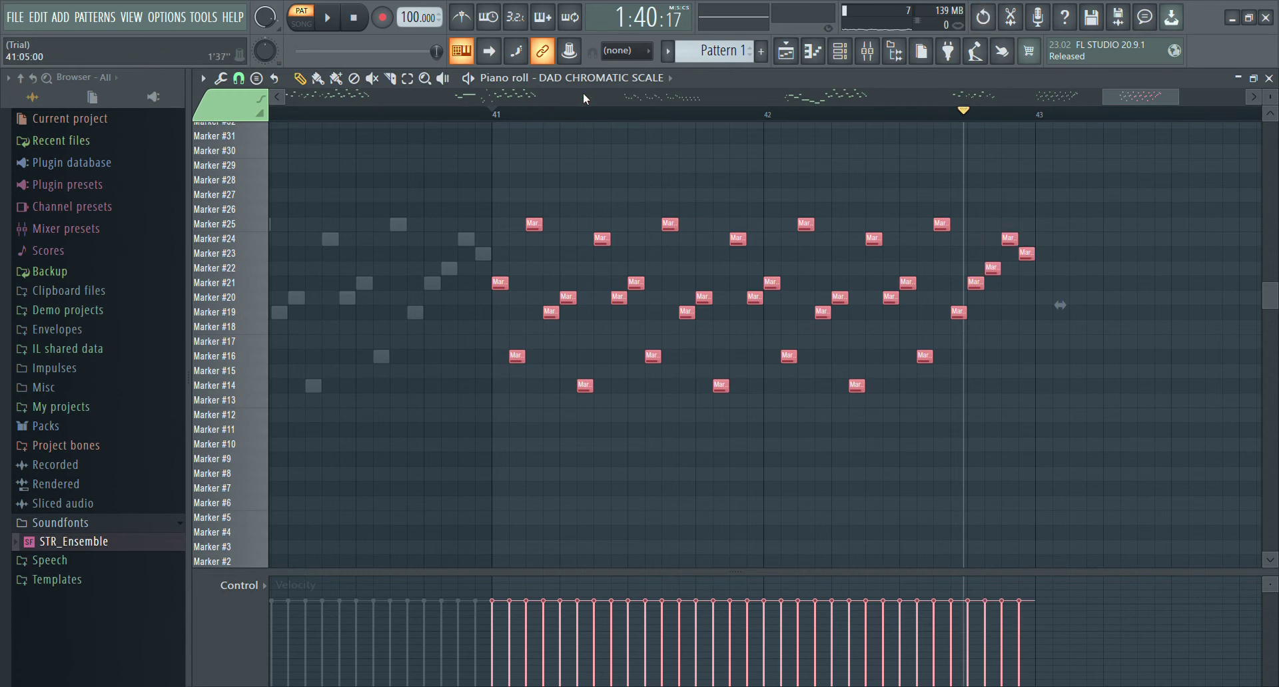
Add a one-beat Marker #14 note at the start of bar 43 as the run's ending and play the transition into it.
scroll(989, 136, "right", 5)
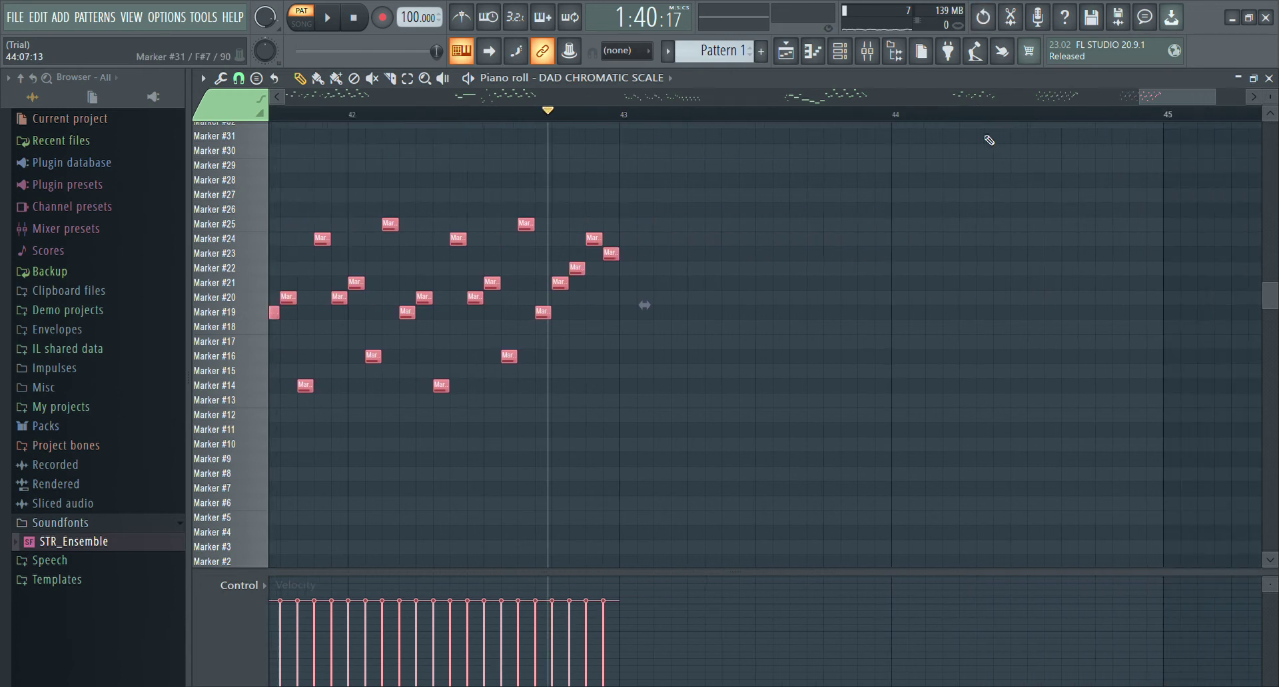
left_click(568, 298)
mouse_move(570, 303)
left_mouse_down()
mouse_move(572, 273)
mouse_move(623, 279)
mouse_move(580, 395)
left_mouse_up()
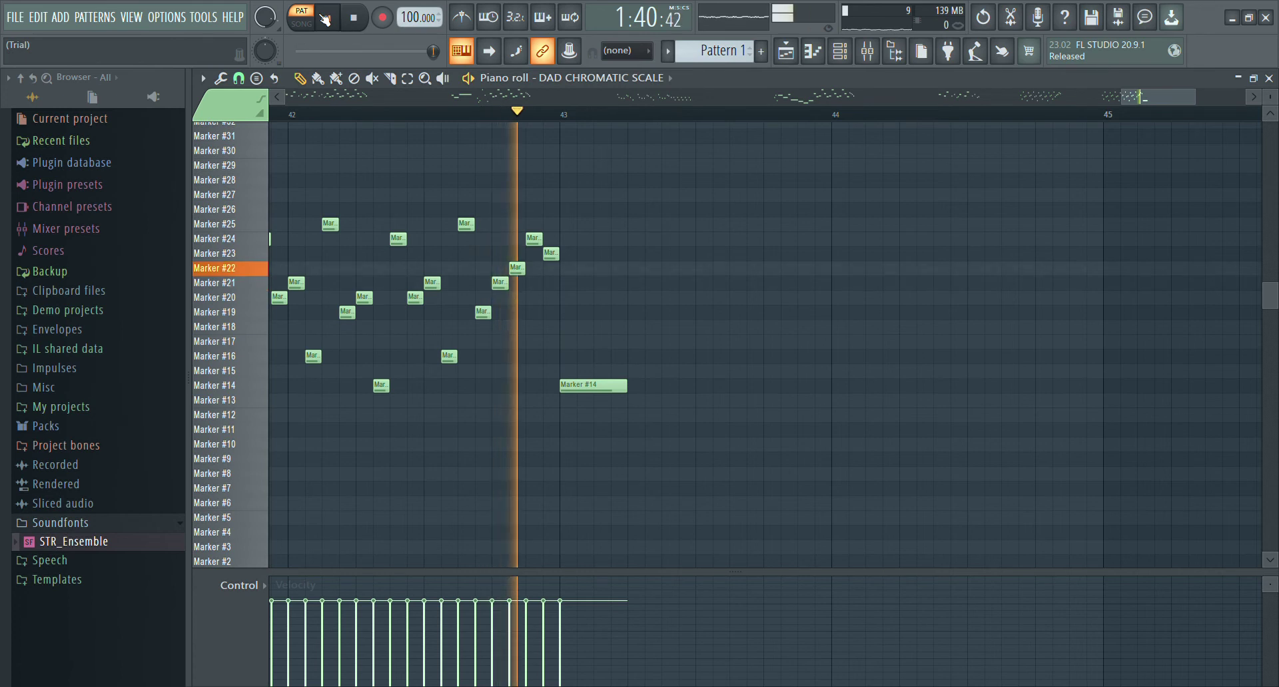
left_click(353, 18)
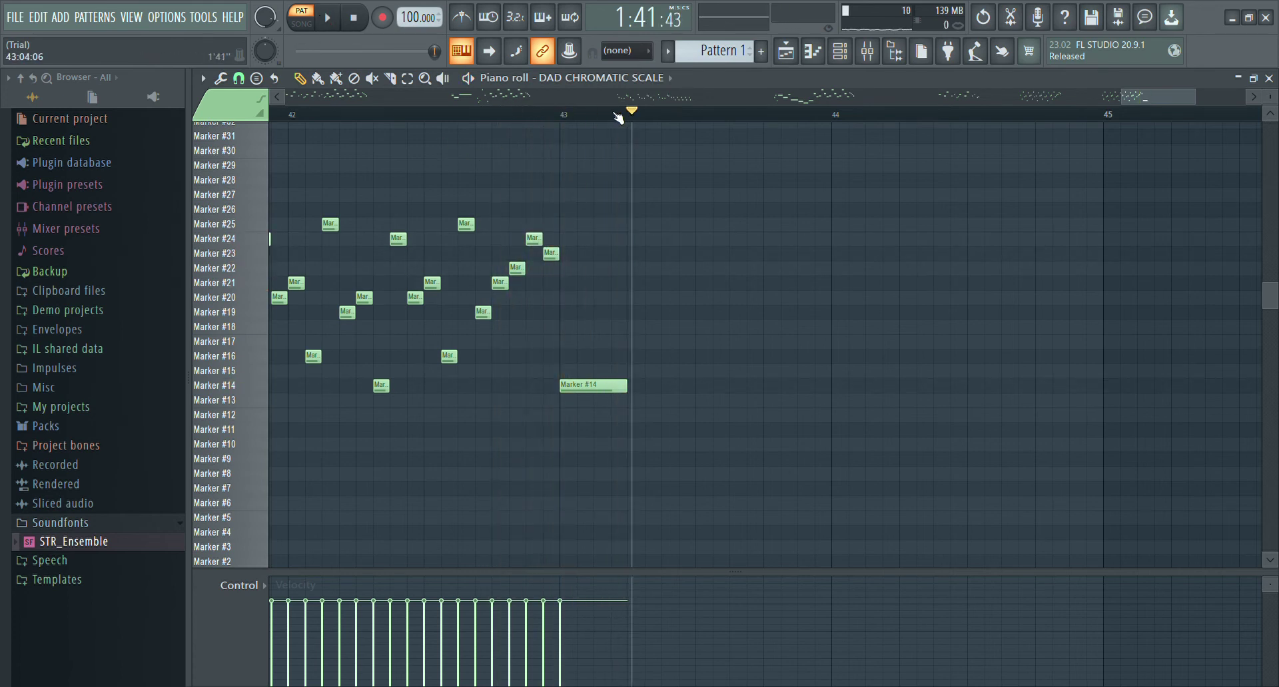
Play back the DAD run with its long closing note from just before bar 41.
mouse_move(633, 109)
left_mouse_down()
mouse_move(243, 163)
mouse_move(357, 171)
left_mouse_up()
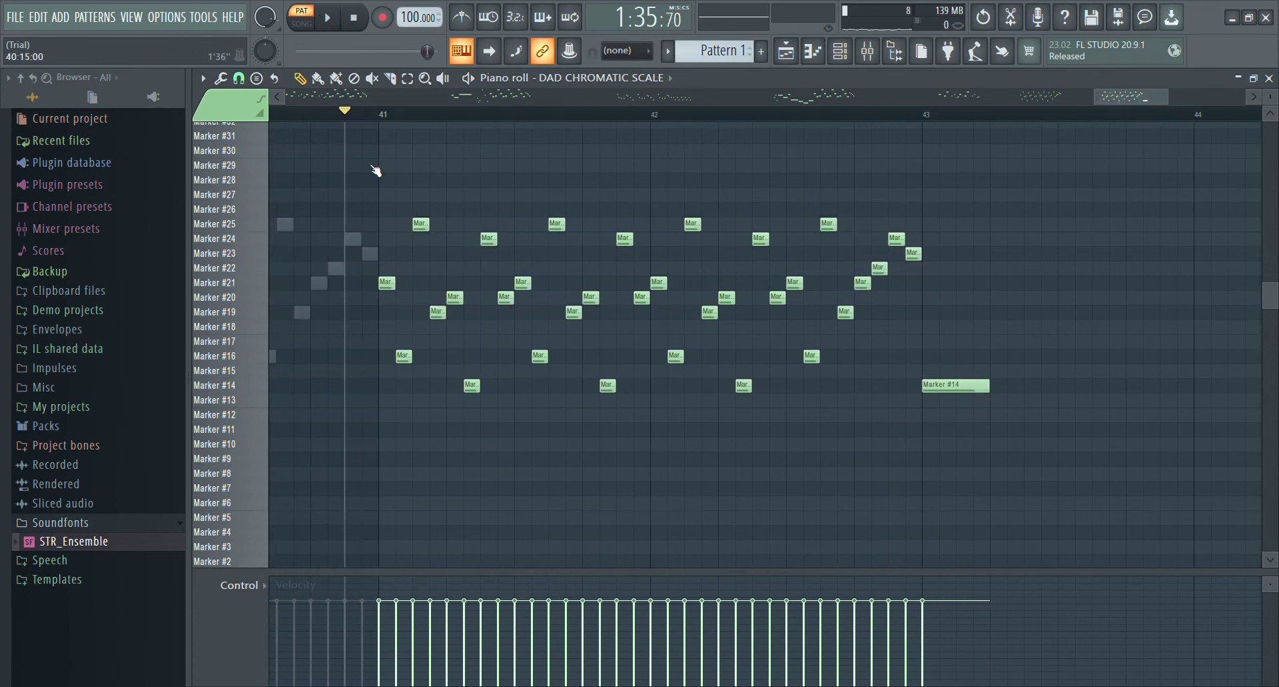
left_click(328, 18)
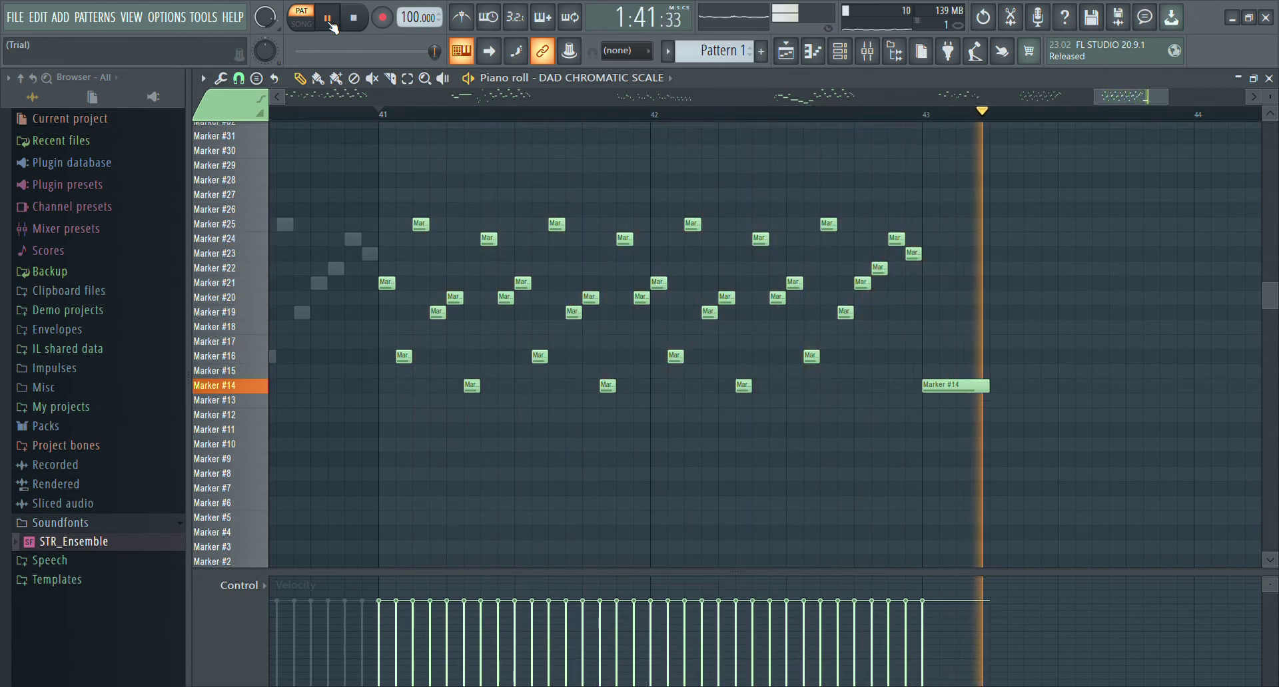
left_click(328, 19)
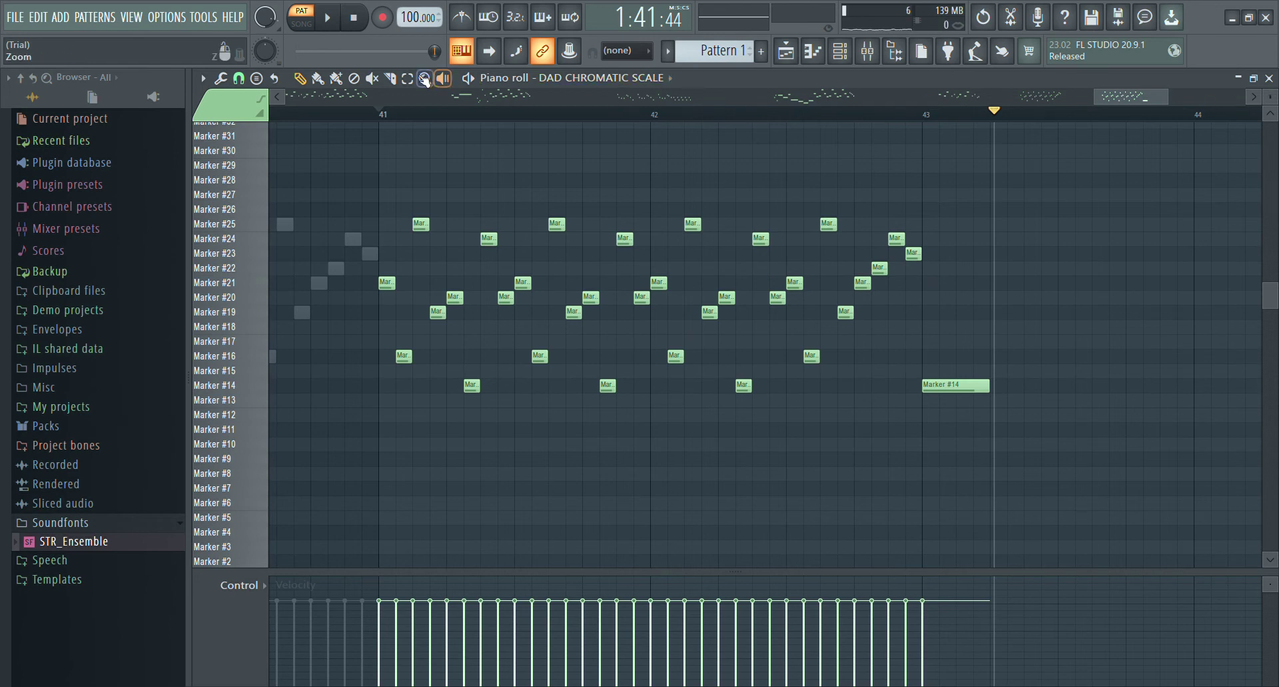
Copy the DAD run from bar 41, including the long Marker #14 note, into the BOYFRIEND CHROMATIC SCALE channel starting at bar 43.
mouse_move(385, 160)
left_mouse_down()
mouse_move(902, 508)
mouse_move(1028, 500)
left_mouse_up()
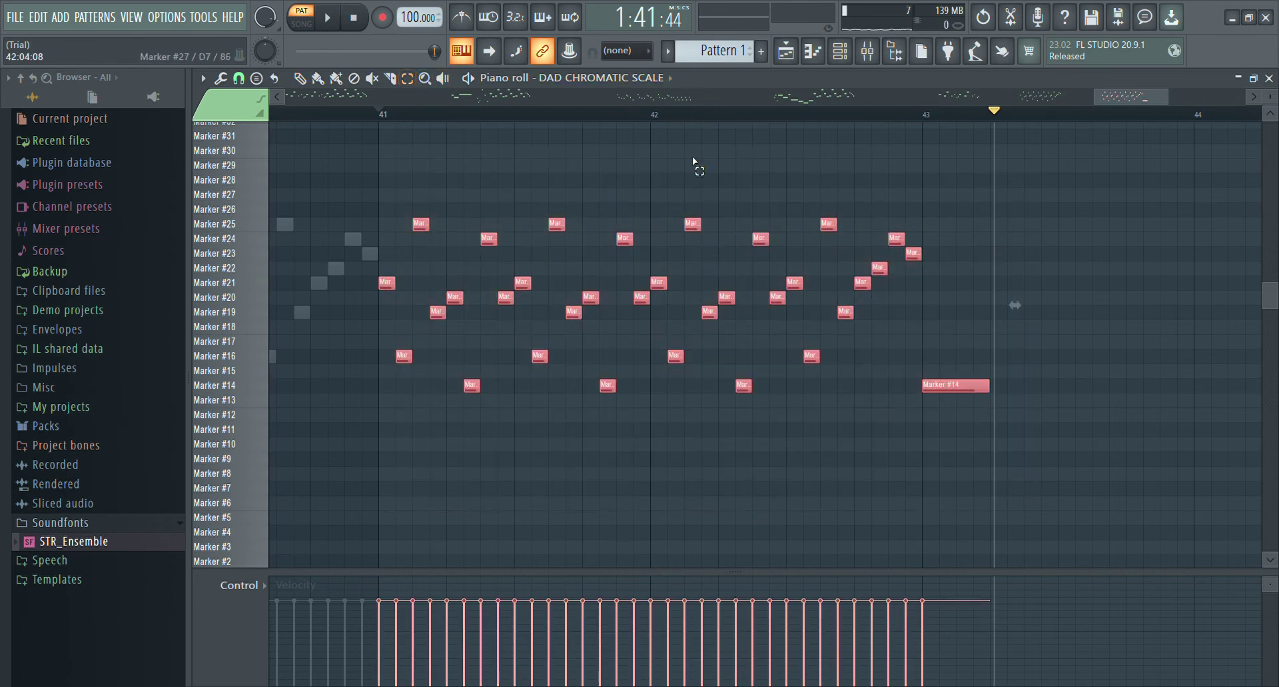
key("Down")
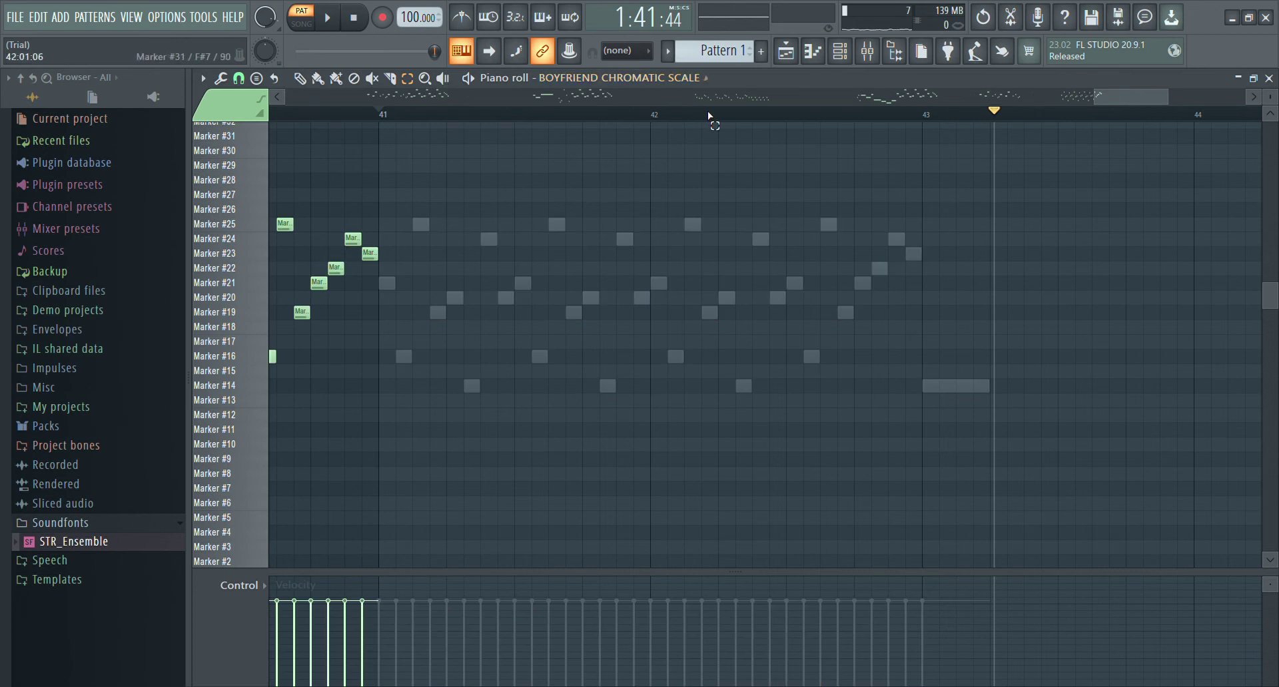
scroll(938, 127, "right", 1)
scroll(939, 127, "right", 15)
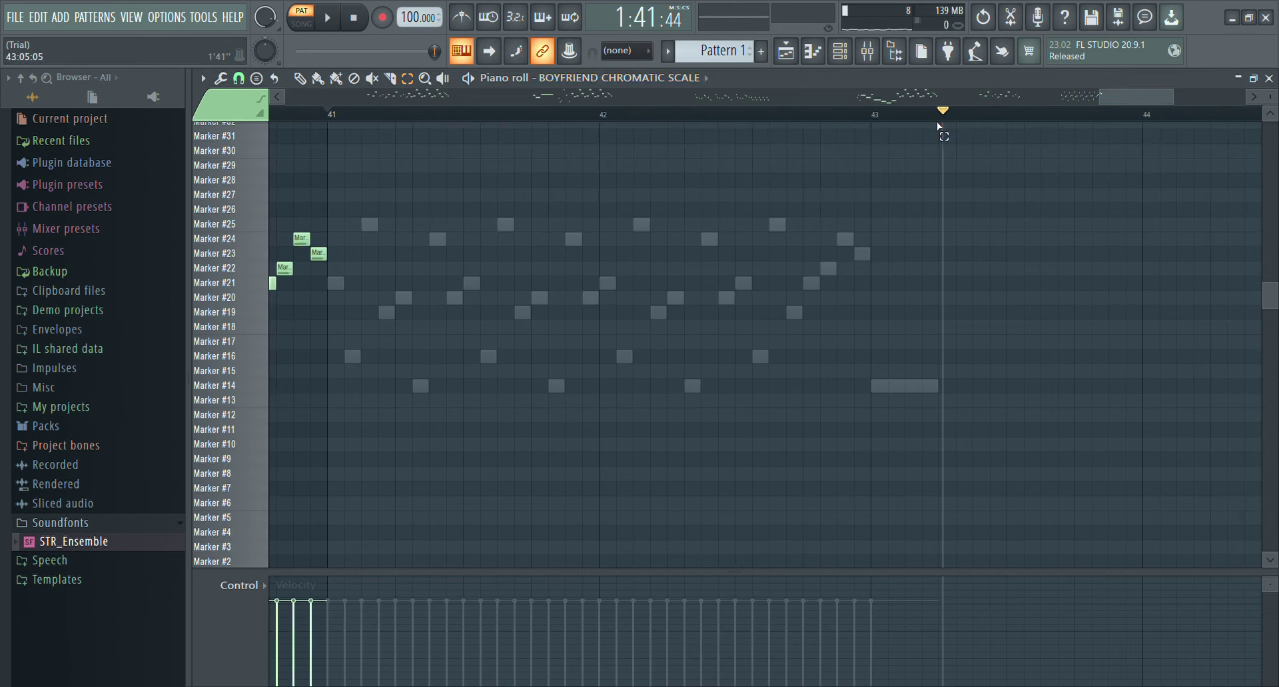
key("ctrl+v")
Play back the BOYFRIEND run from the start of bar 43 through its closing note.
left_click_drag(414, 114, 349, 122)
left_click(349, 120)
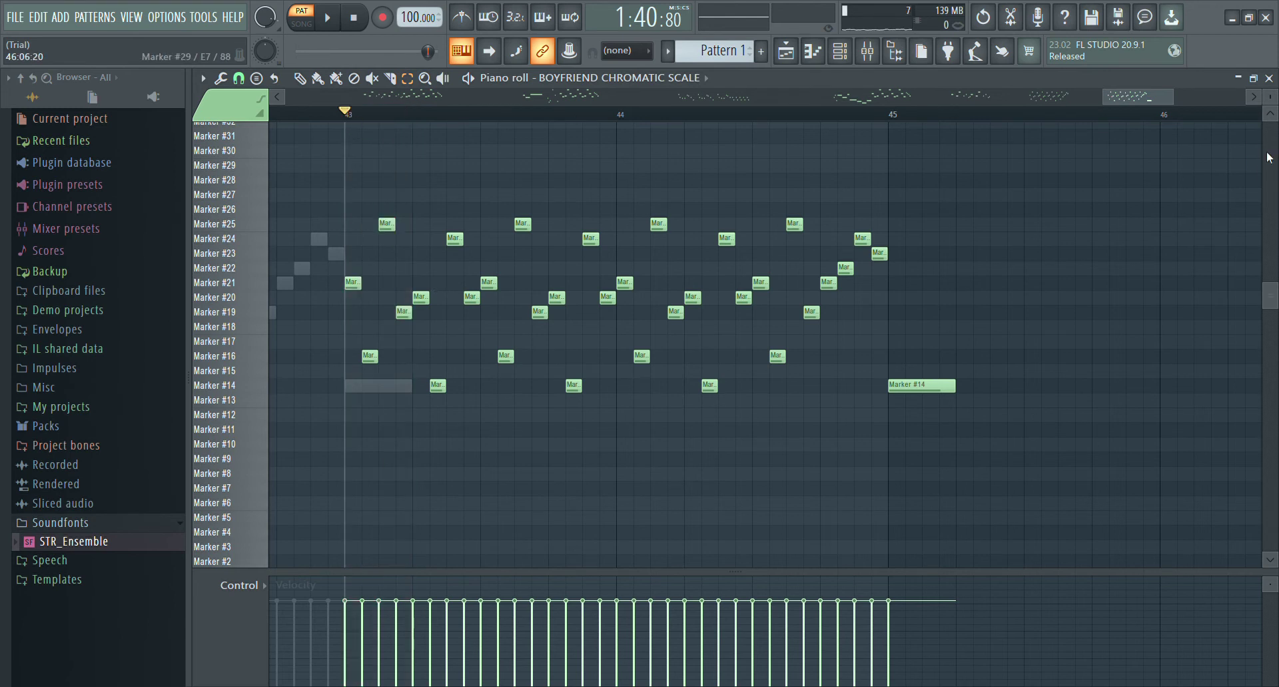
left_click(327, 17)
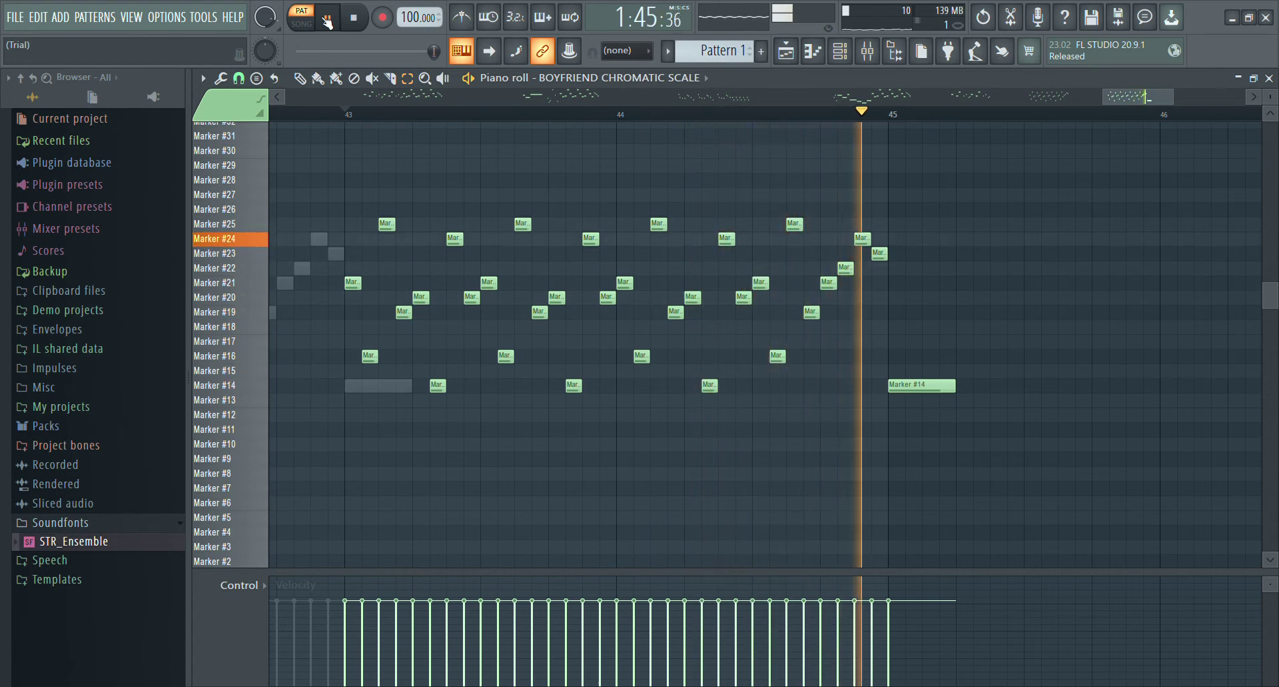
left_click(327, 18)
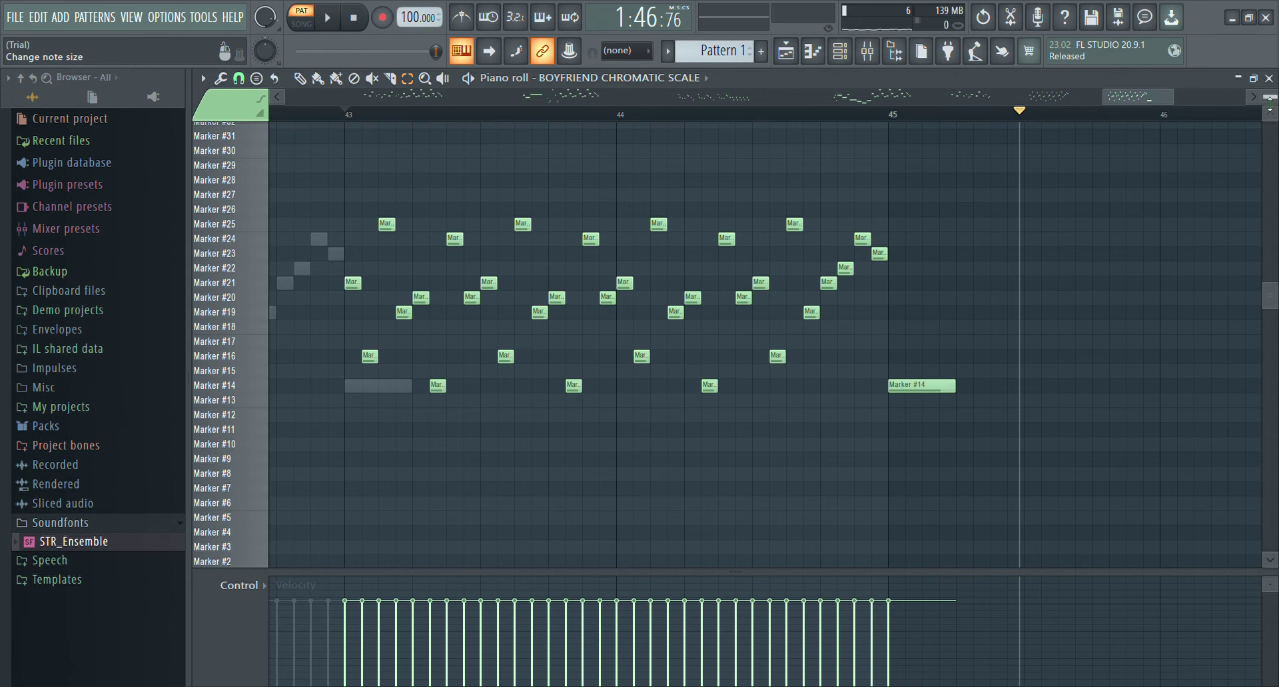
Close the piano roll, rewind the song position to the beginning, and play the whole pattern through.
left_click(1268, 77)
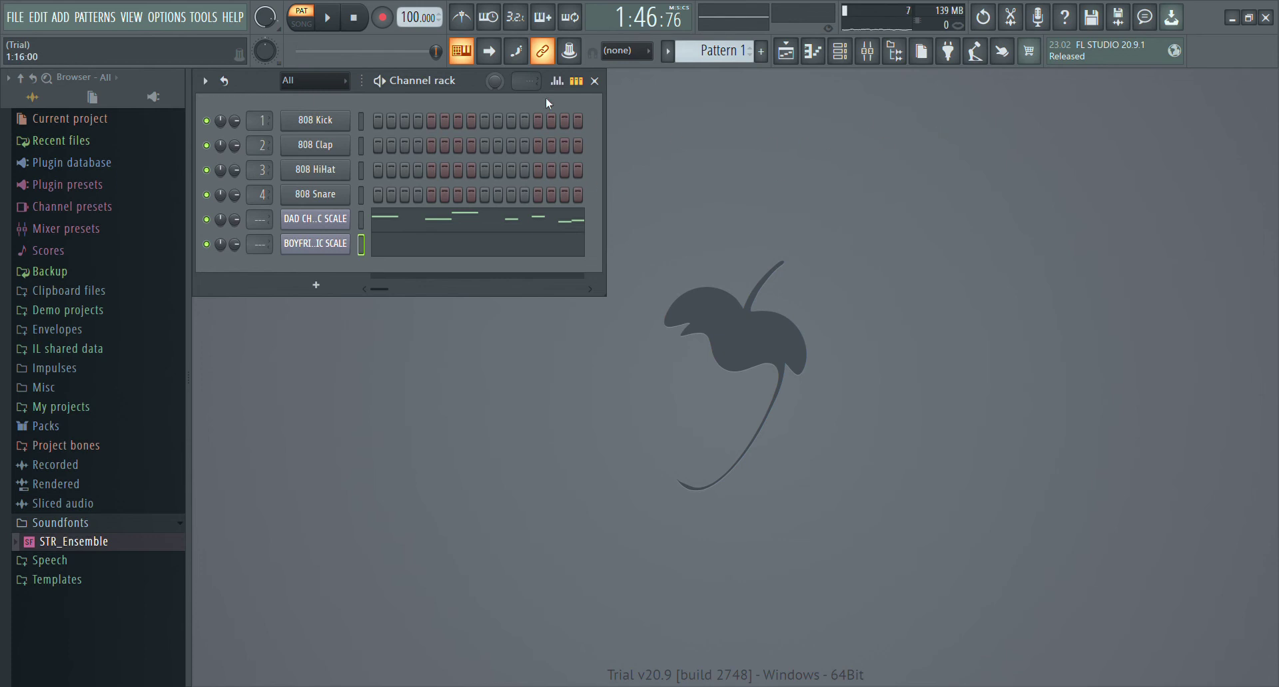
left_click_drag(443, 56, 300, 55)
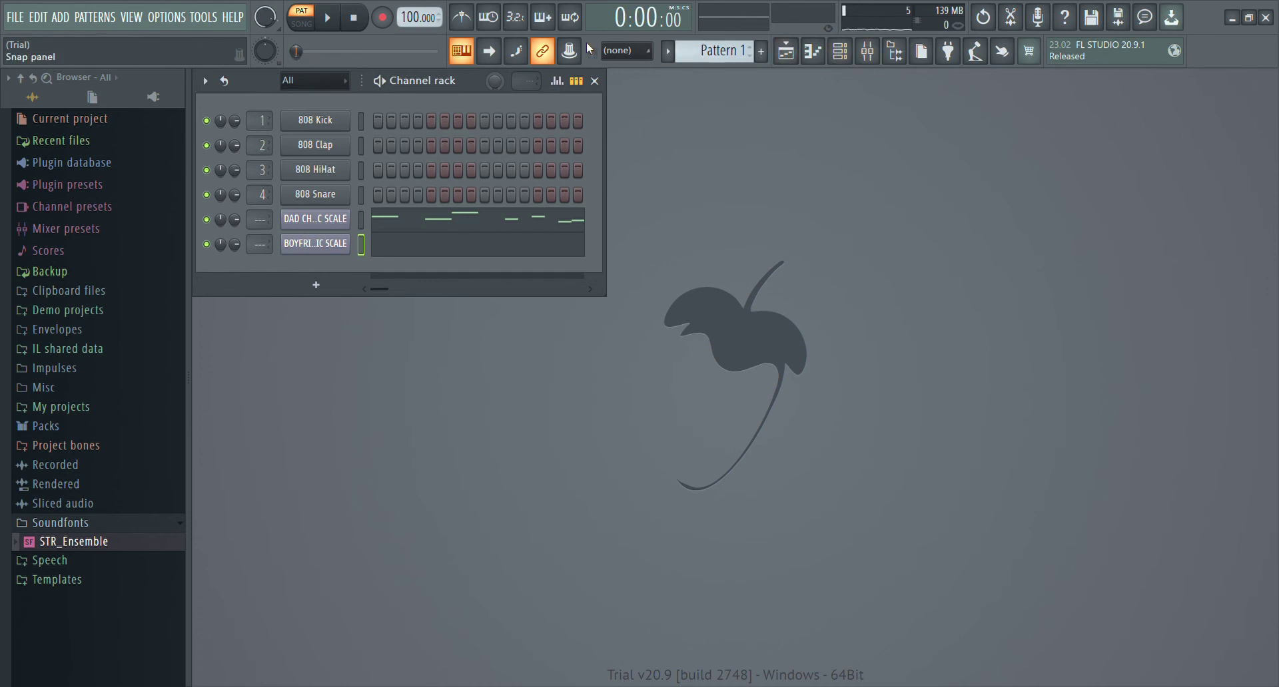
key("space")
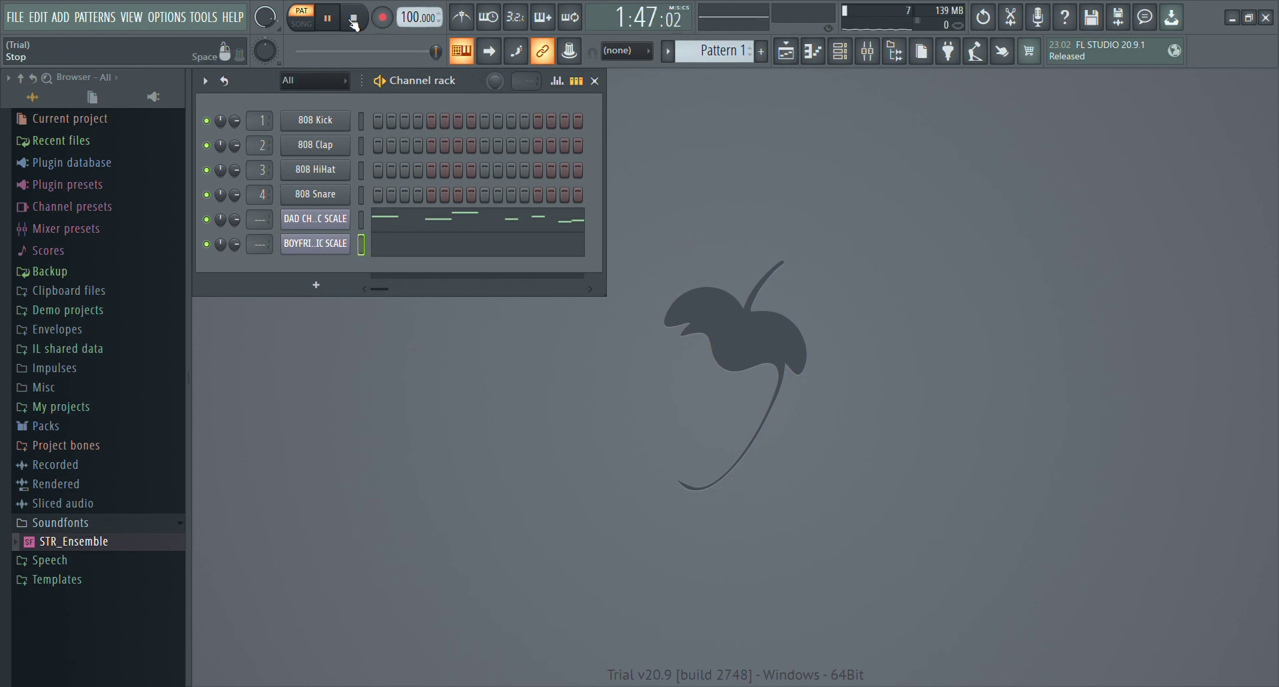
left_click(328, 20)
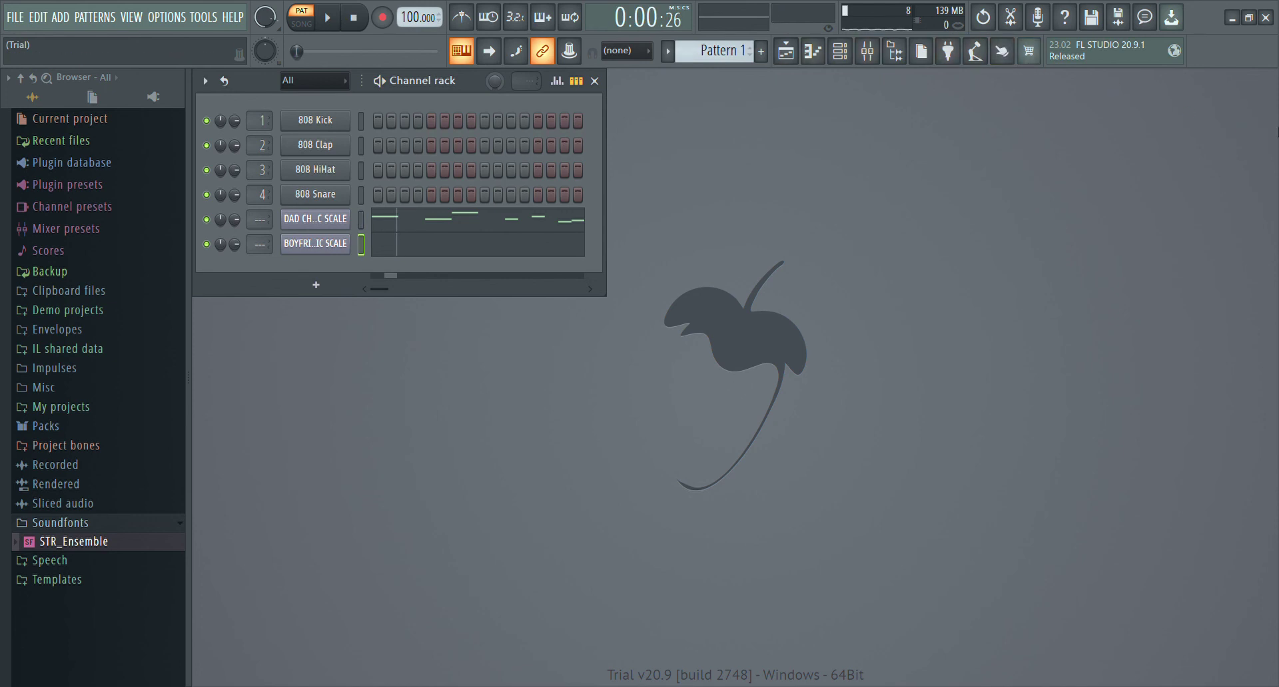